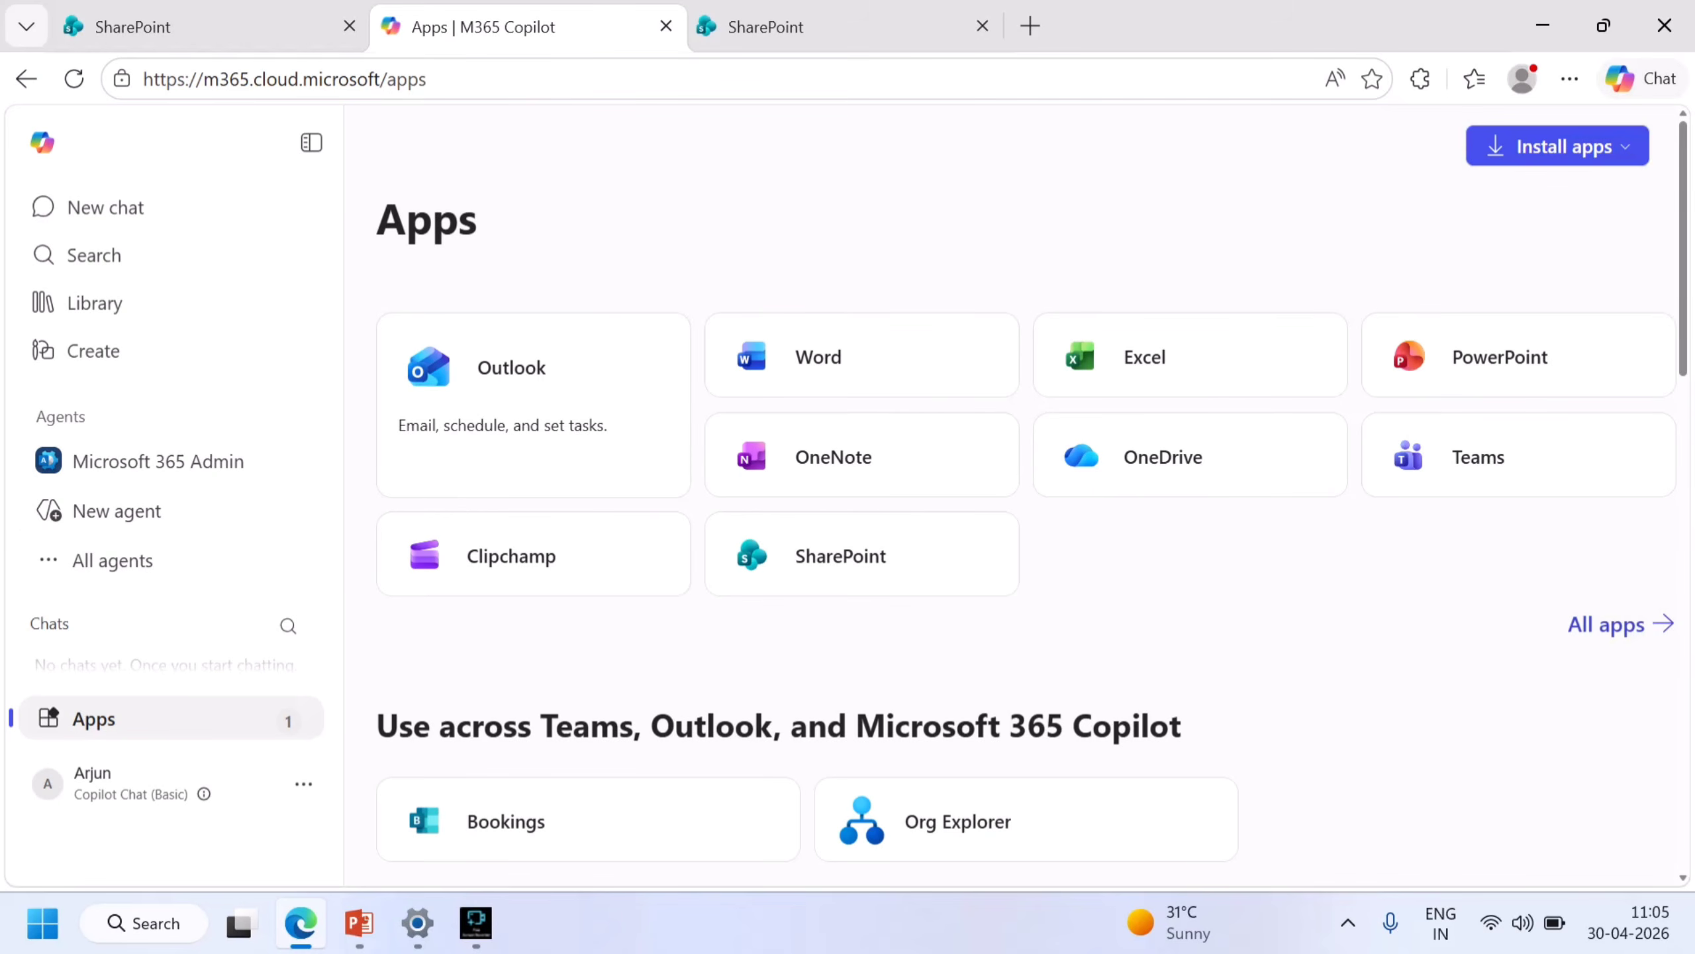
Open SharePoint from the Microsoft 365 apps and start creating a new team site.
left_click(98, 717)
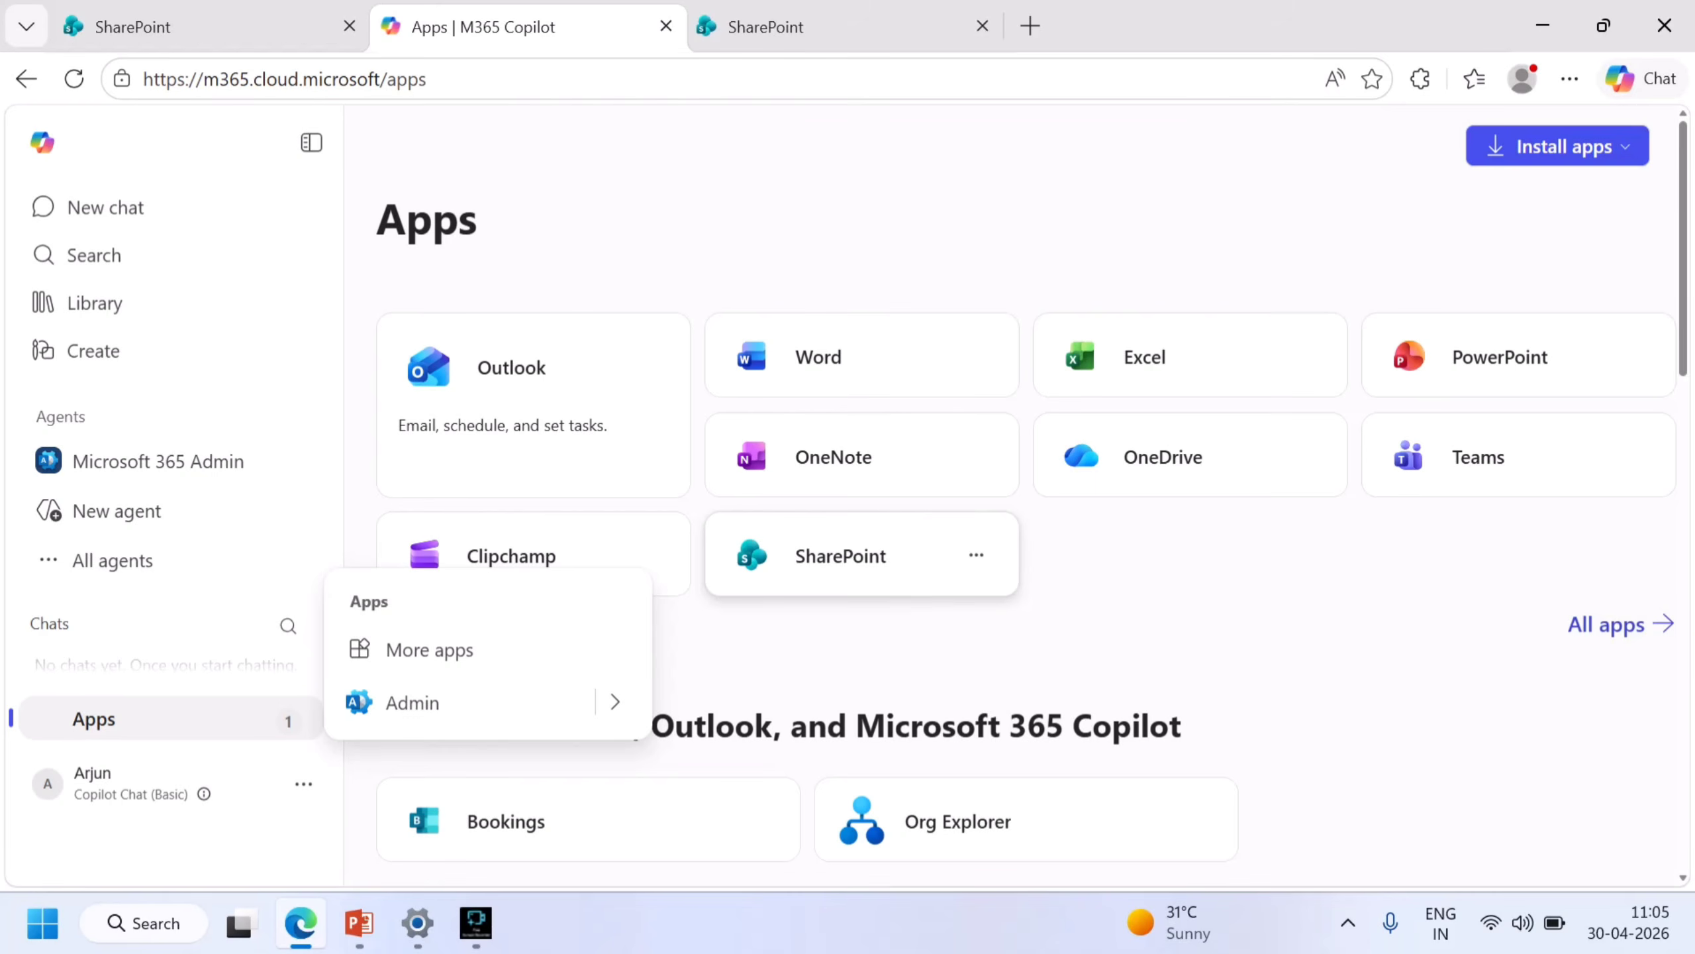
left_click(902, 561)
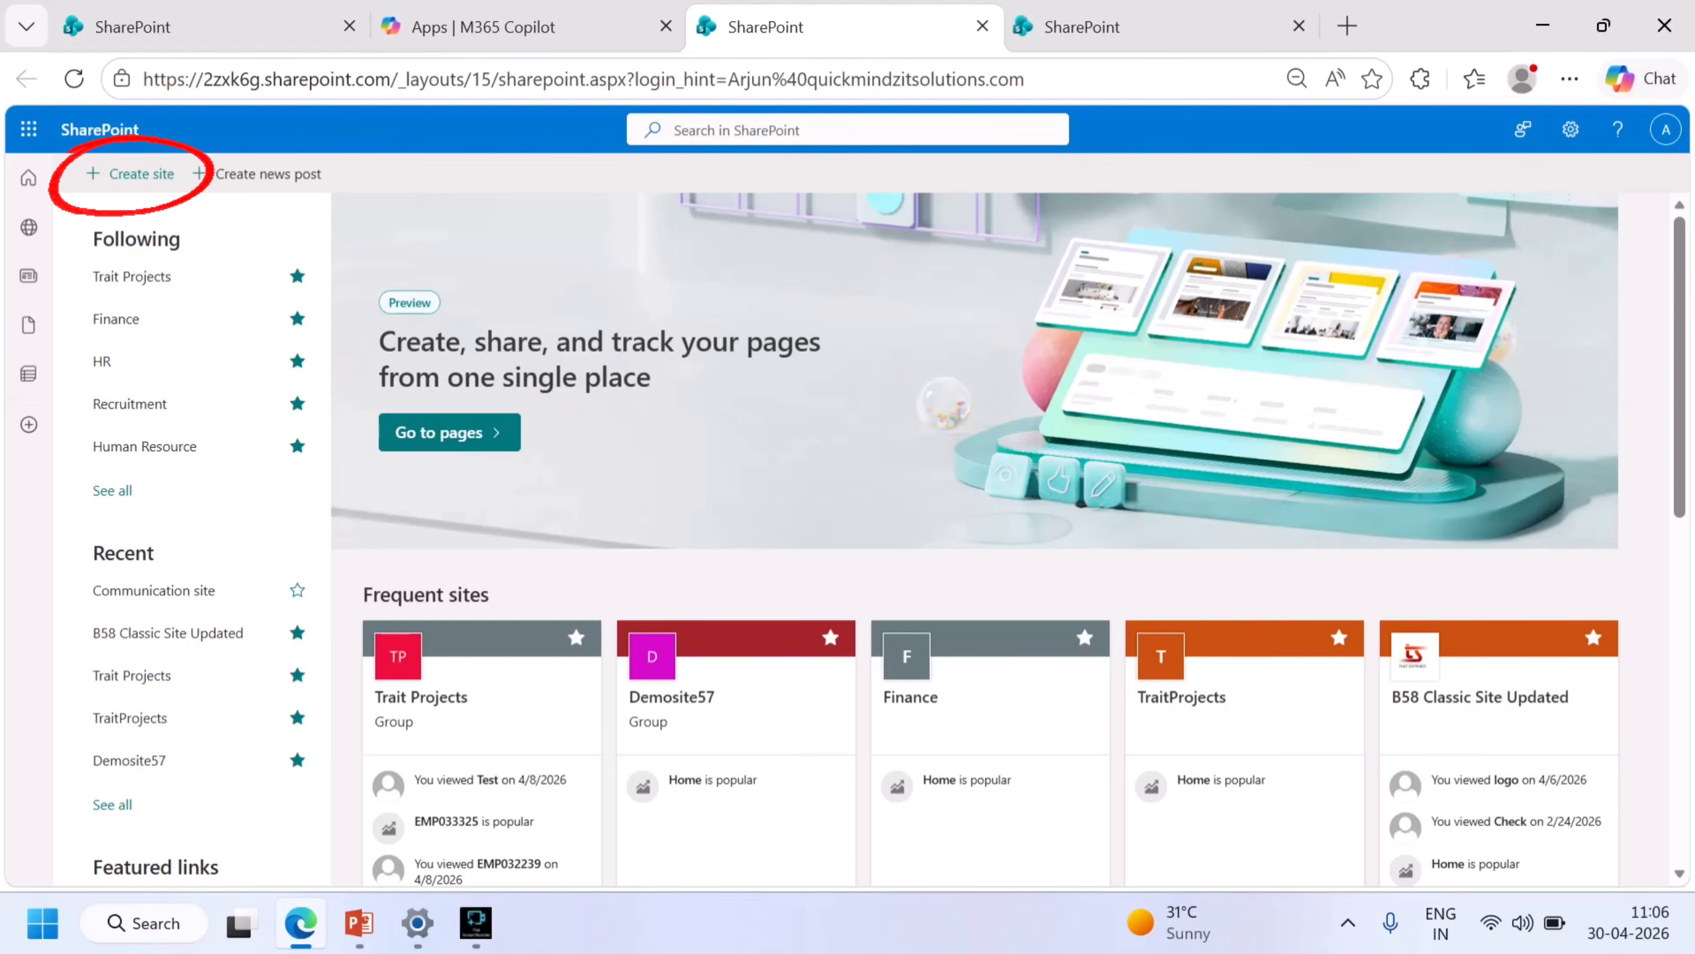
left_click(132, 174)
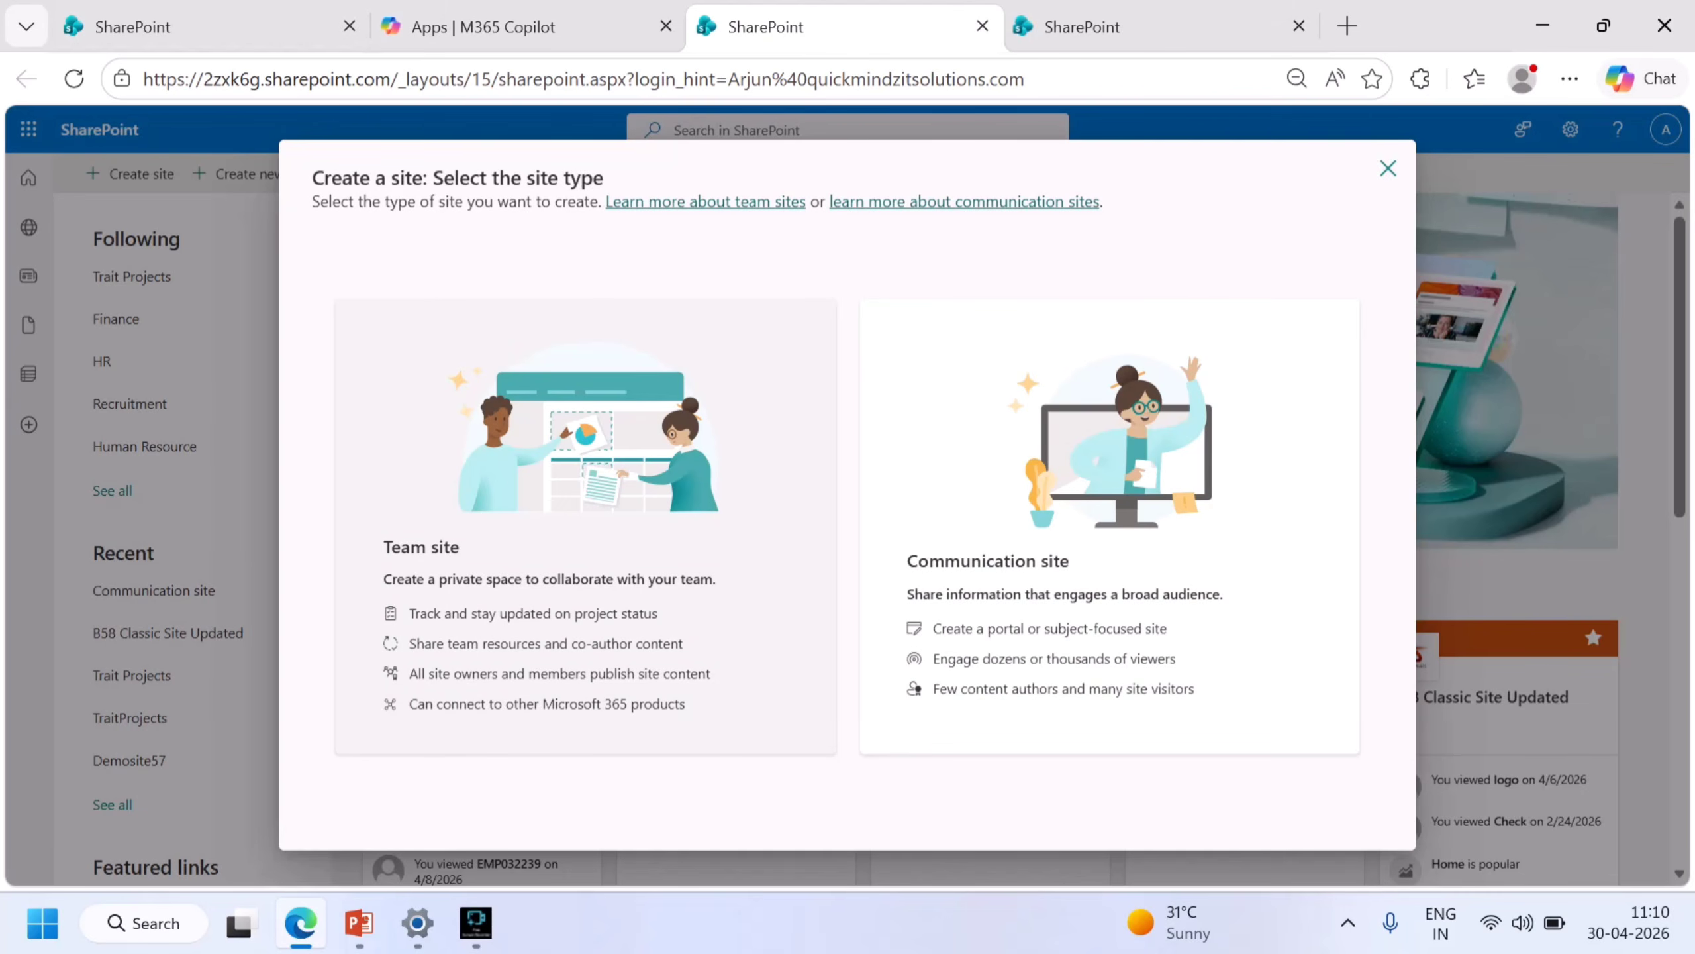
left_click(655, 521)
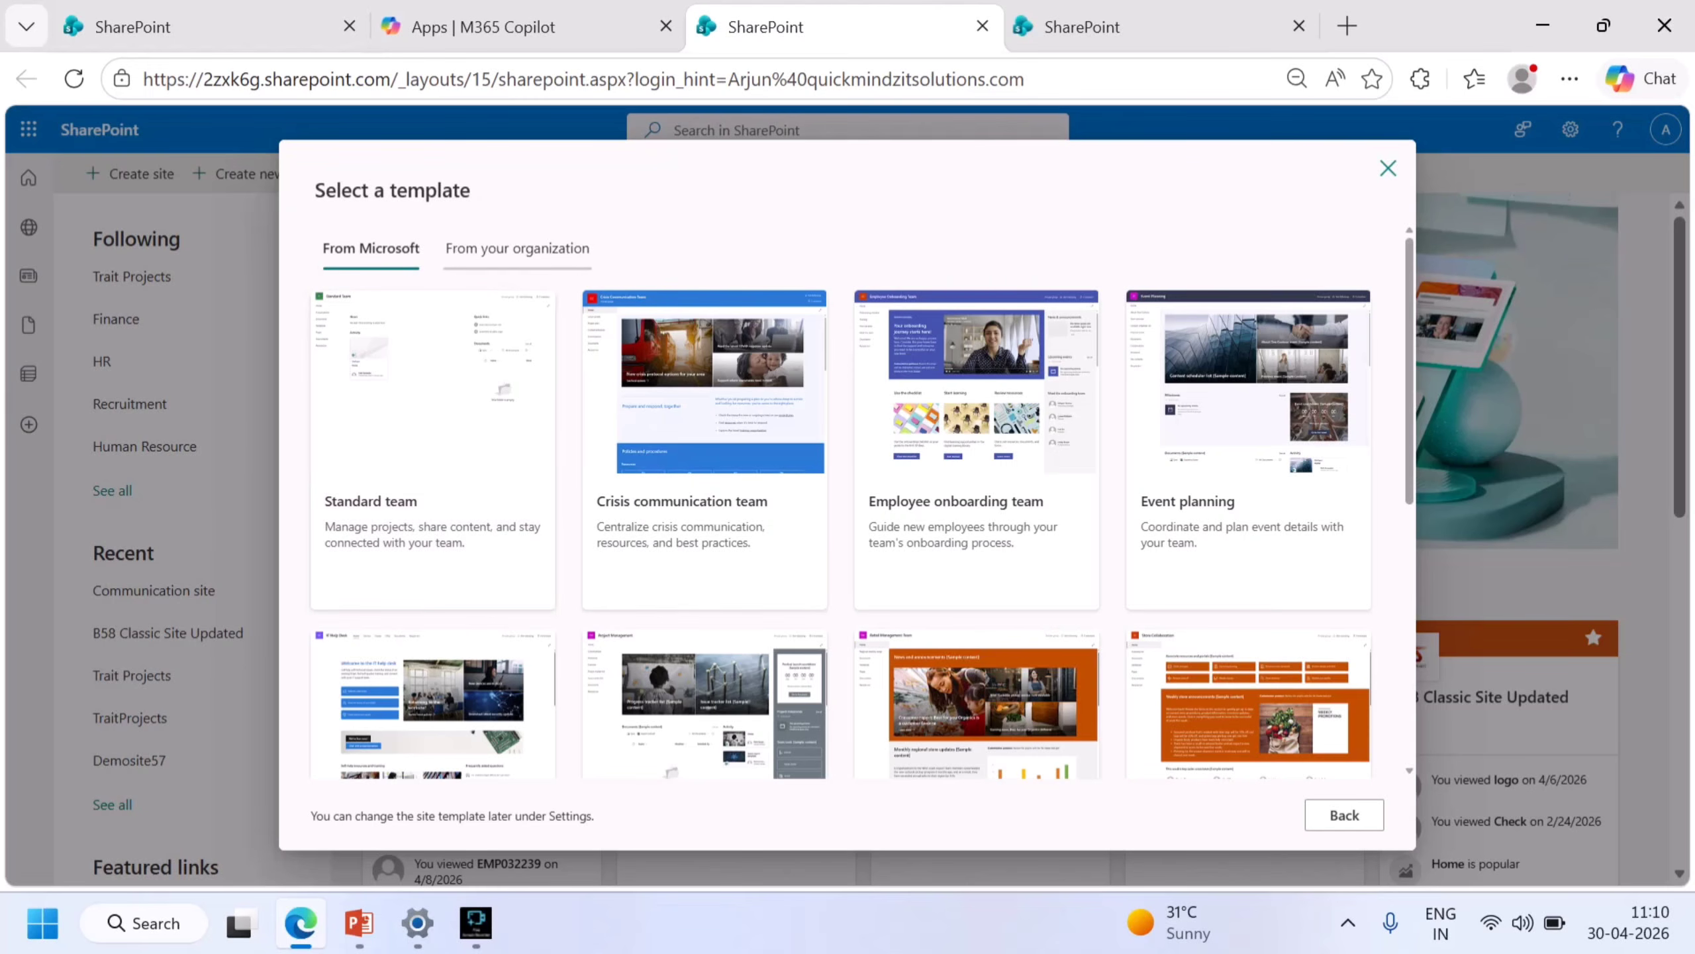
Examine the team site templates offered by Microsoft and by the organization.
left_click(517, 248)
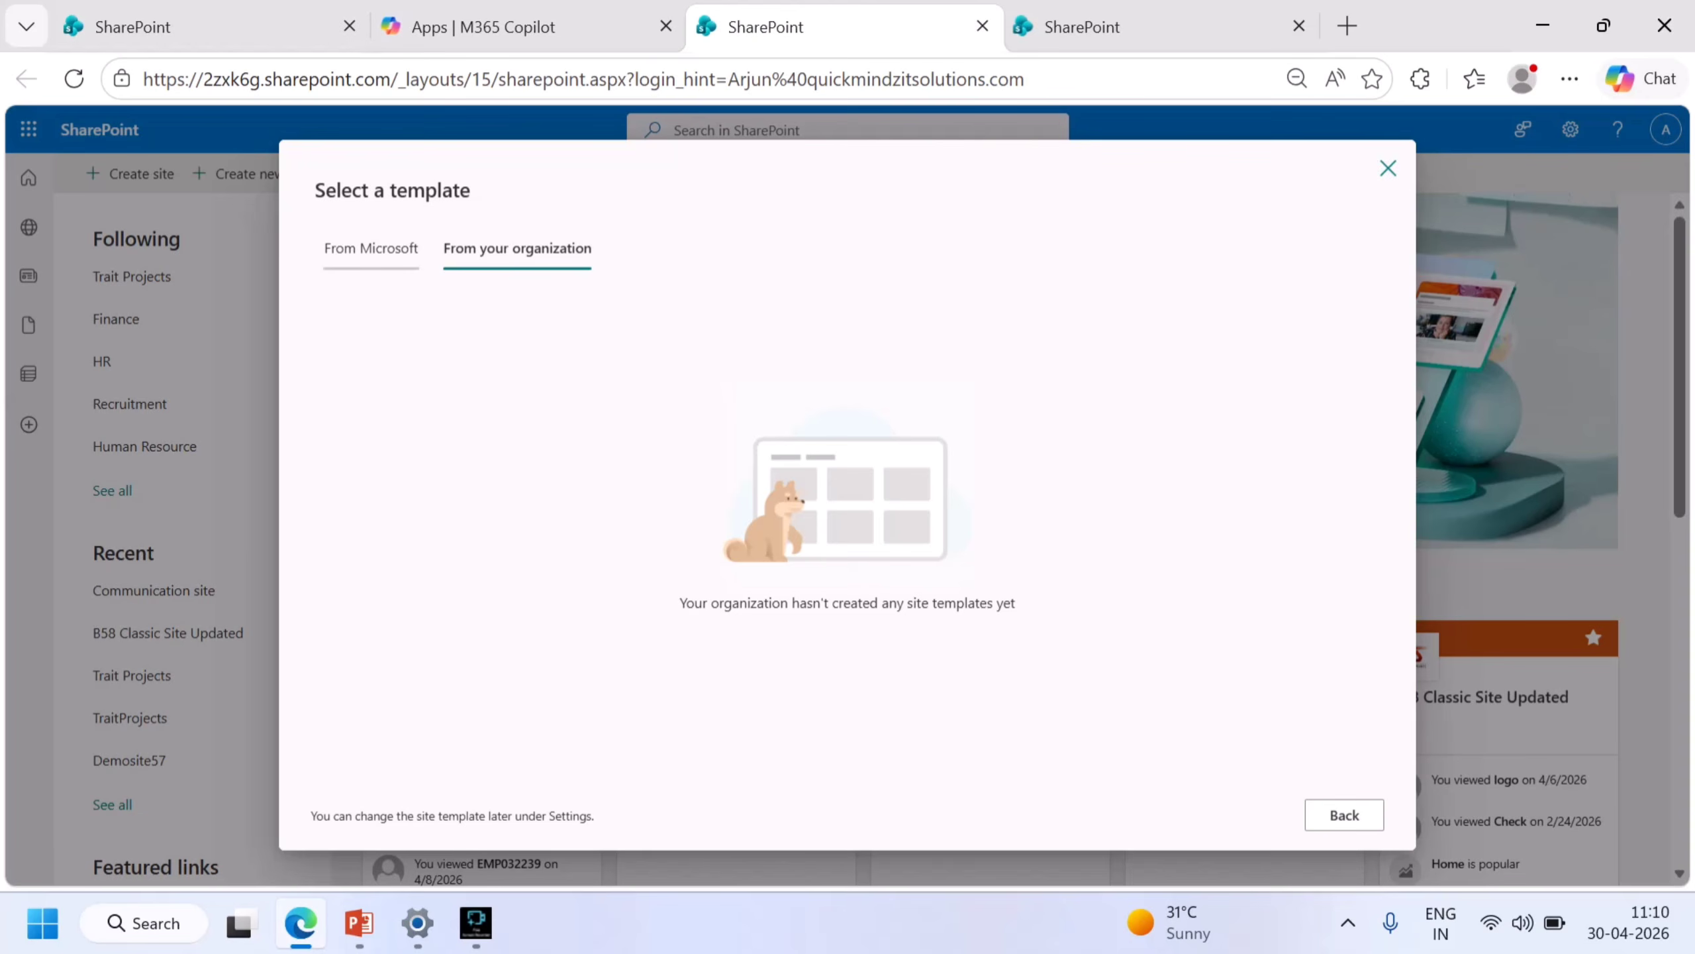
left_click(371, 248)
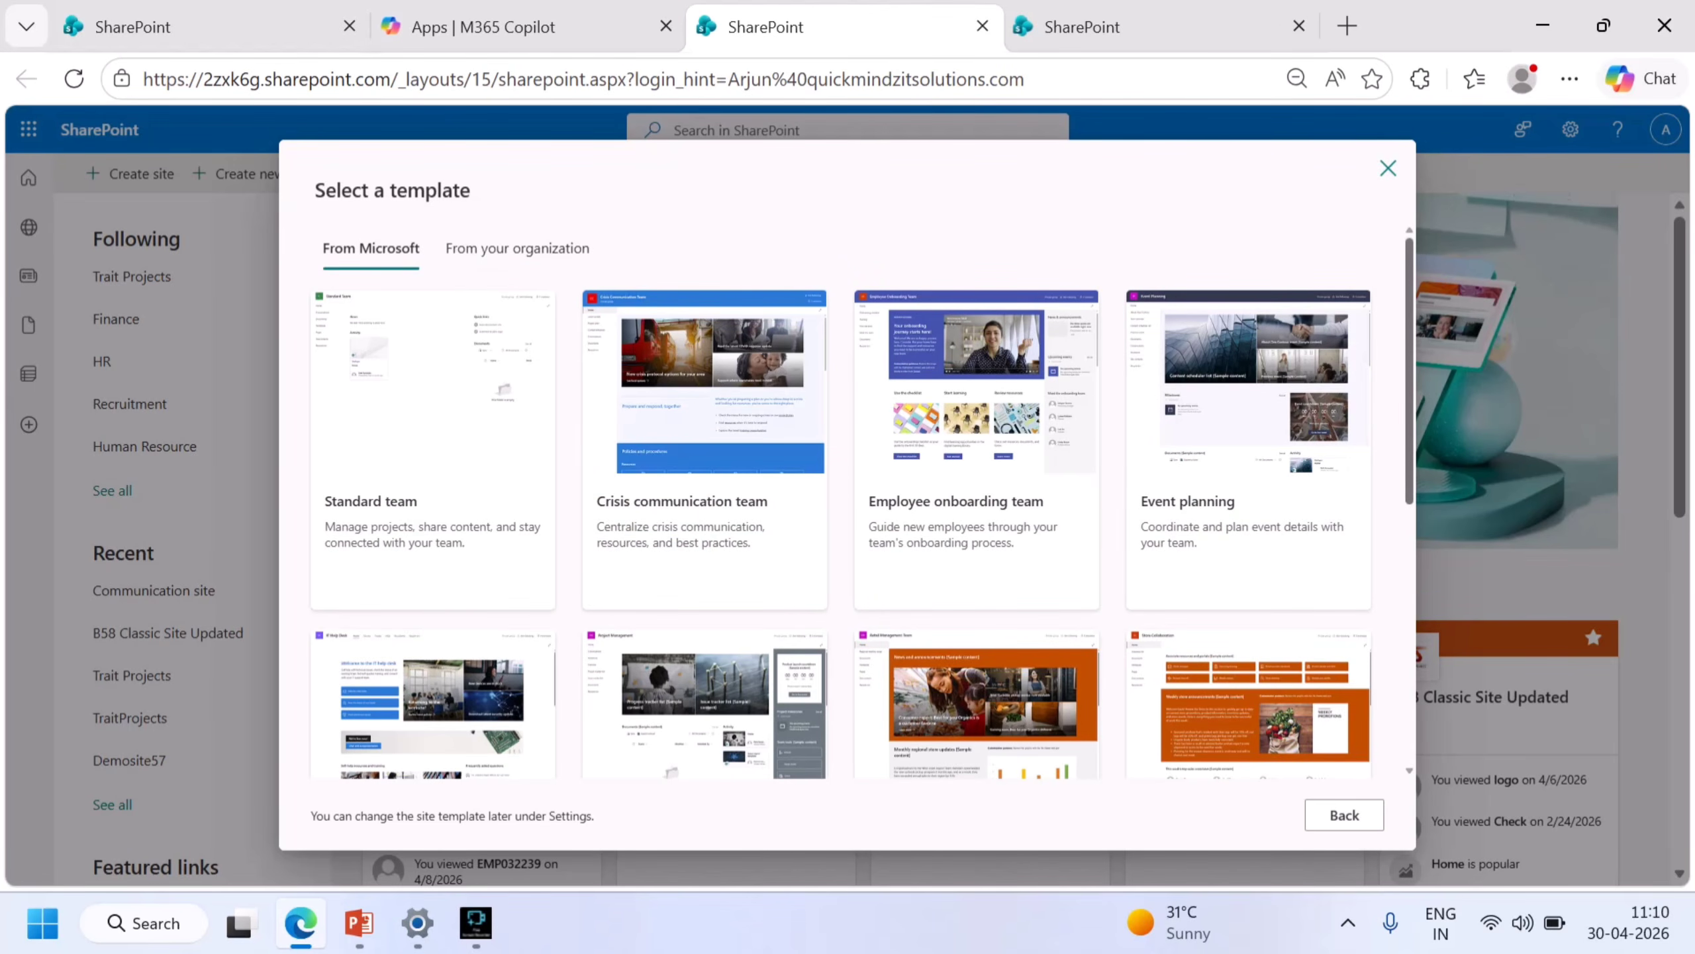
scroll(862, 499, "down", 5)
scroll(848, 500, "down", 2)
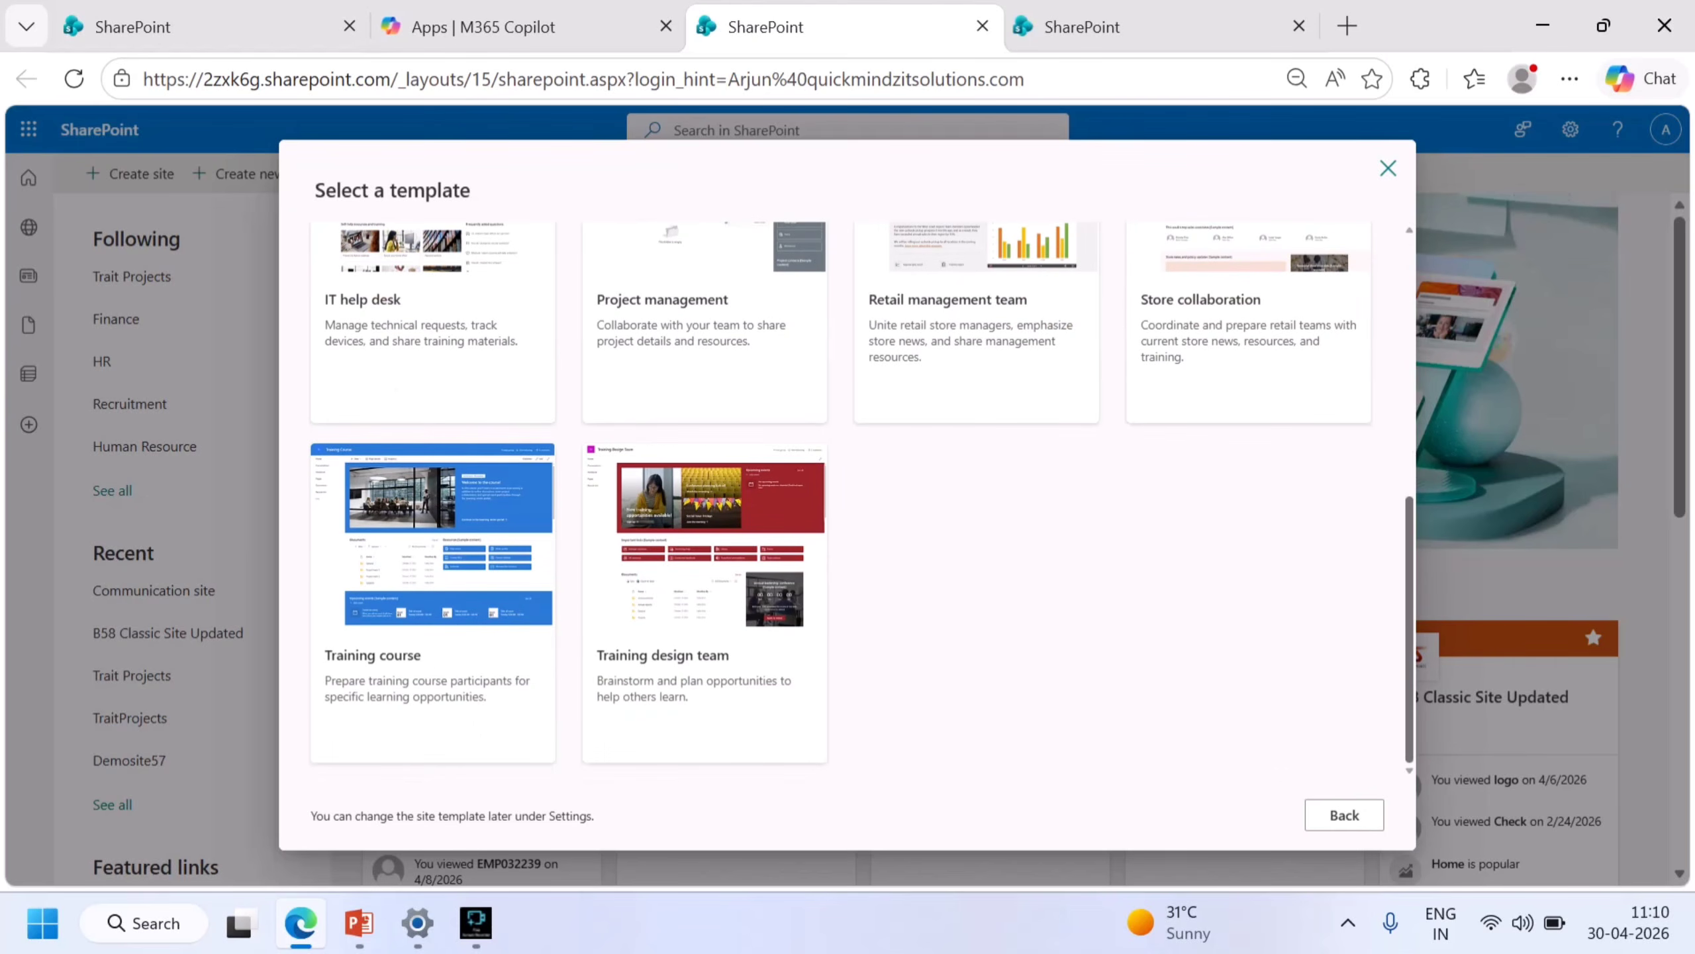
scroll(862, 500, "up", 10)
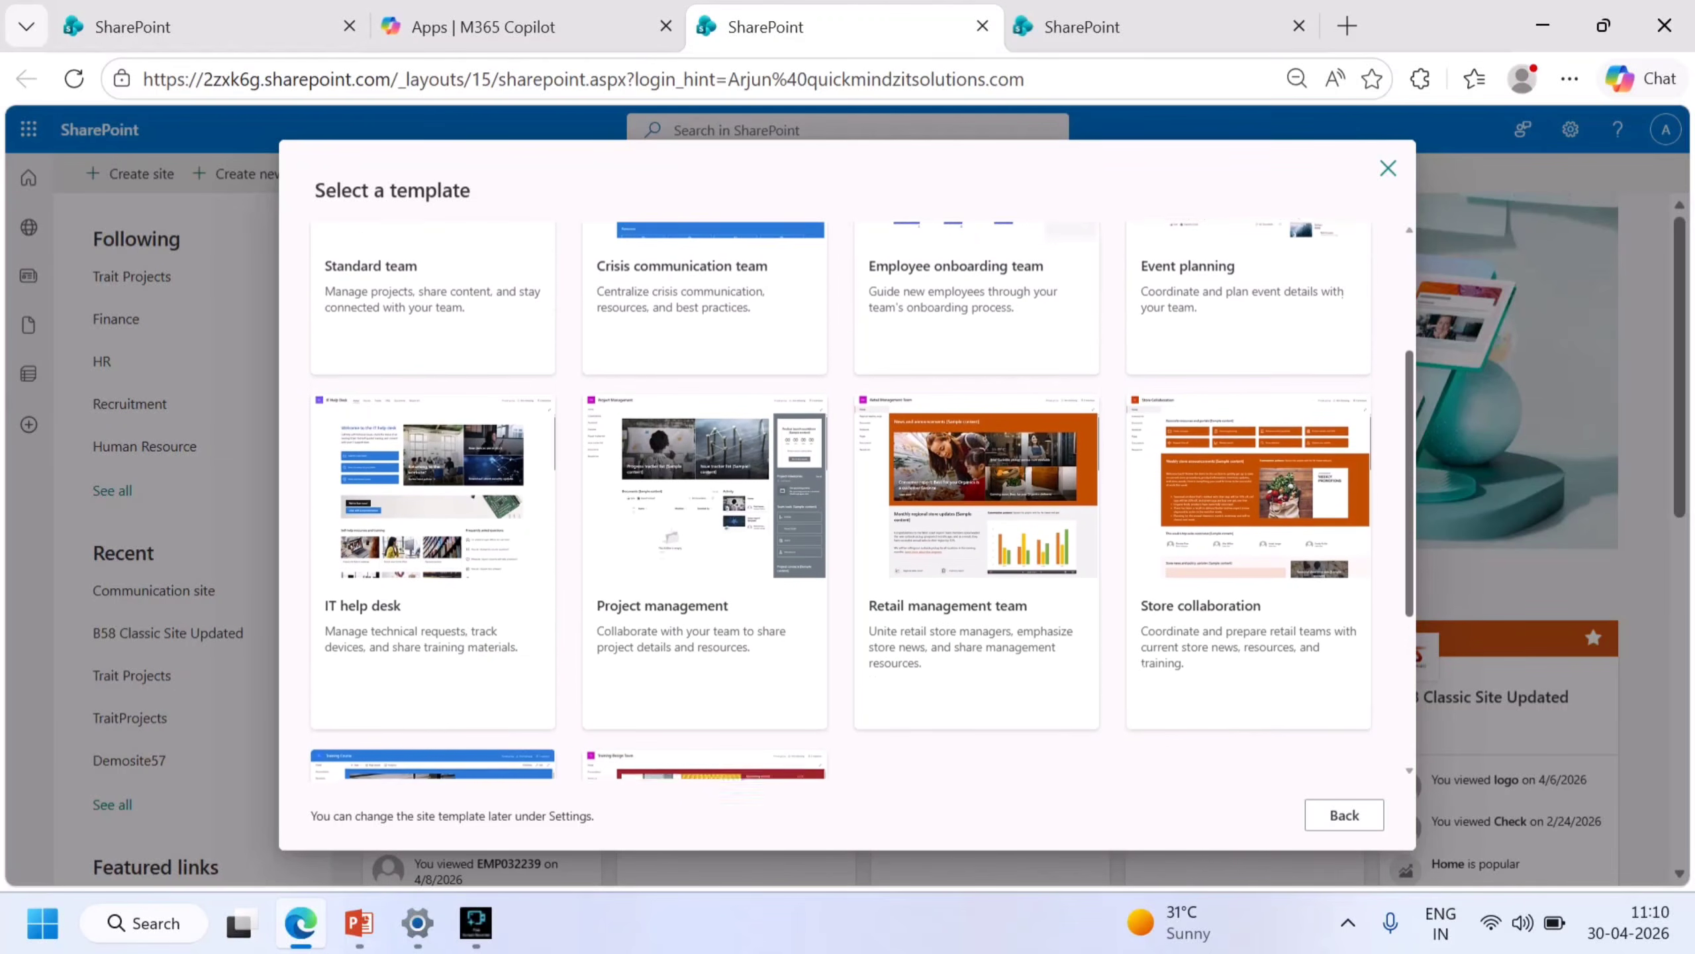
scroll(861, 499, "up", 1)
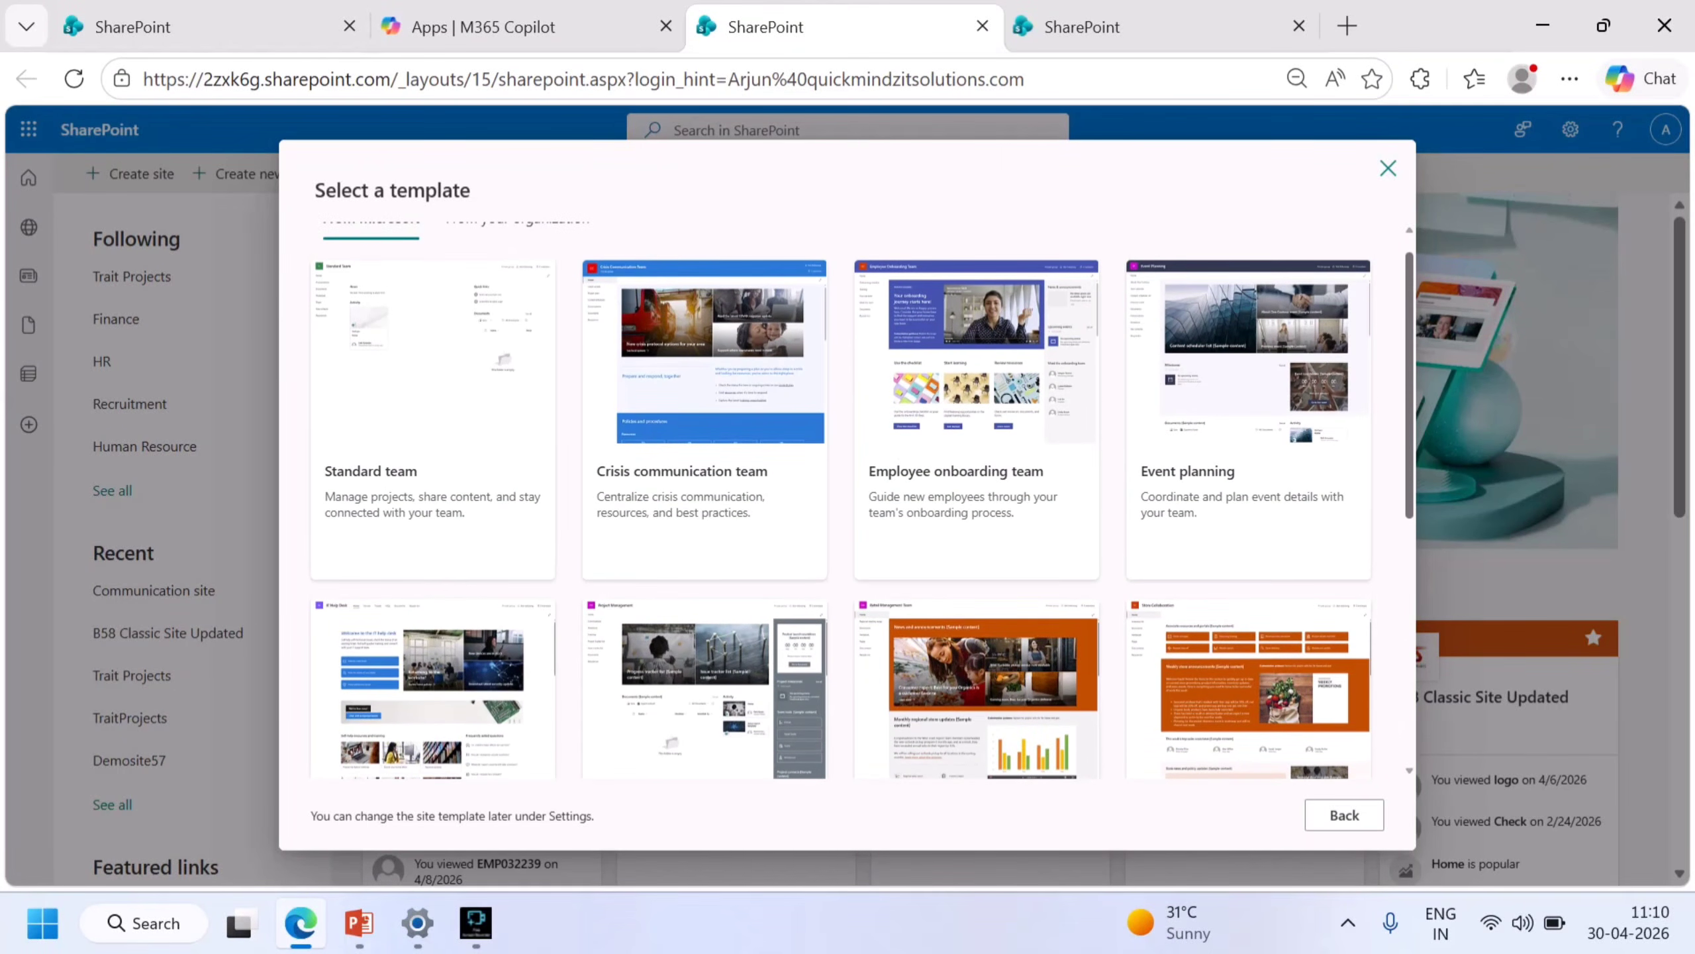
scroll(862, 500, "up", 1)
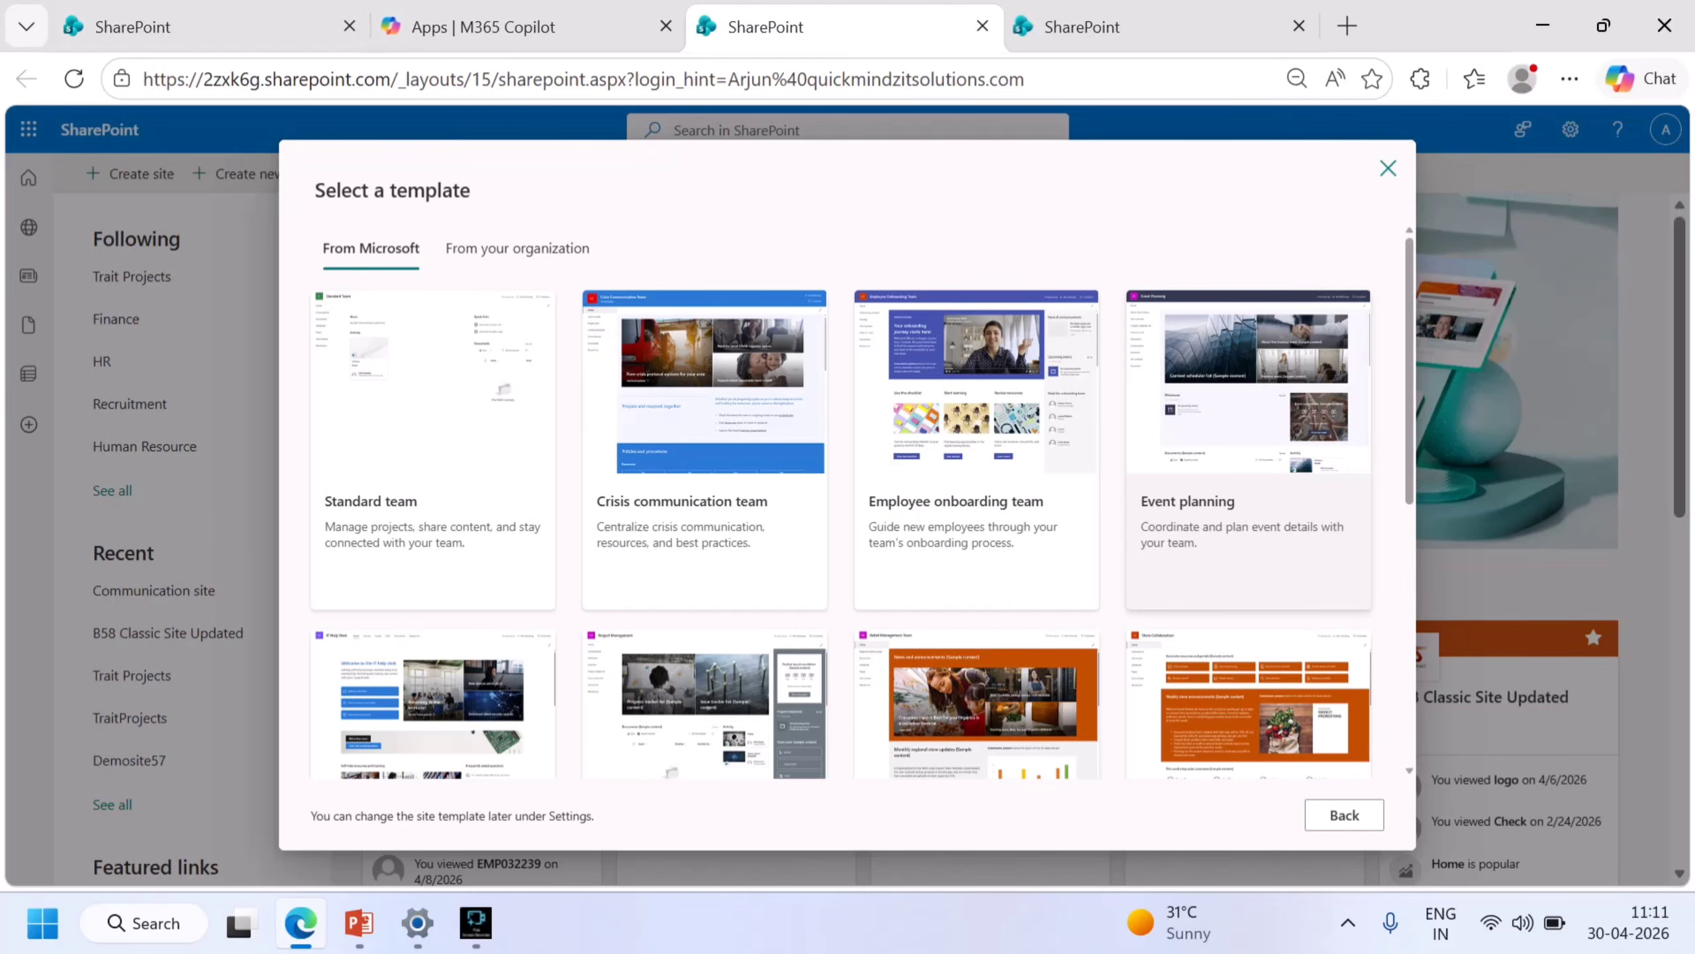
scroll(861, 501, "down", 5)
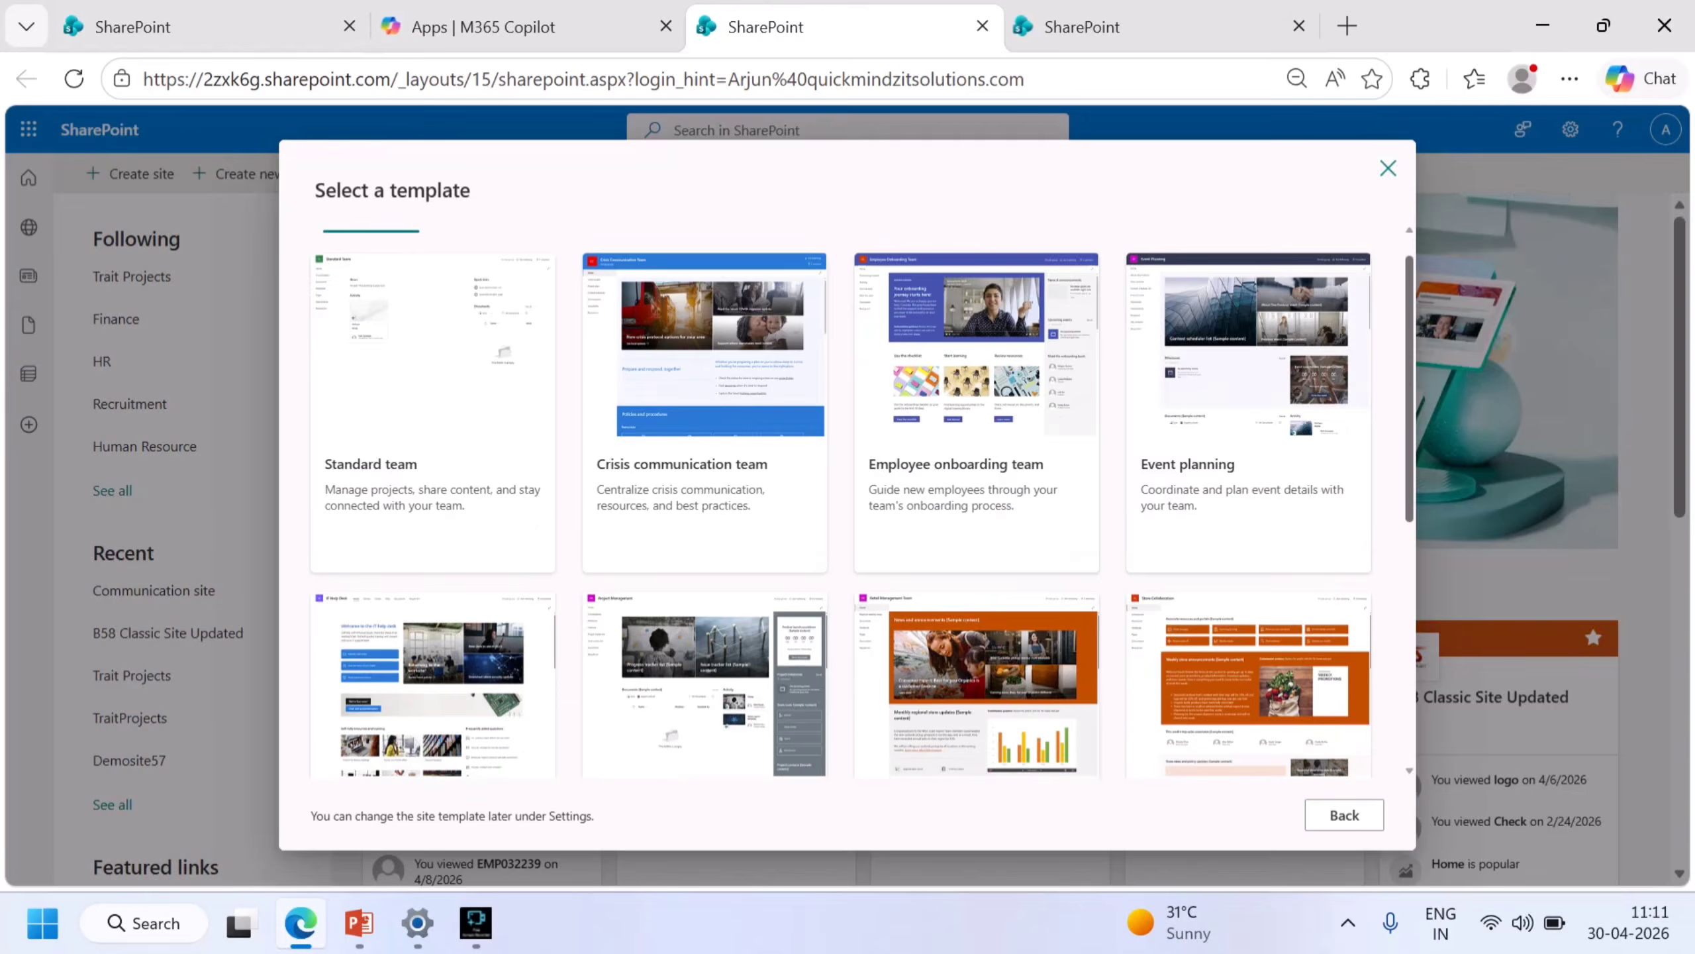
scroll(861, 501, "up", 5)
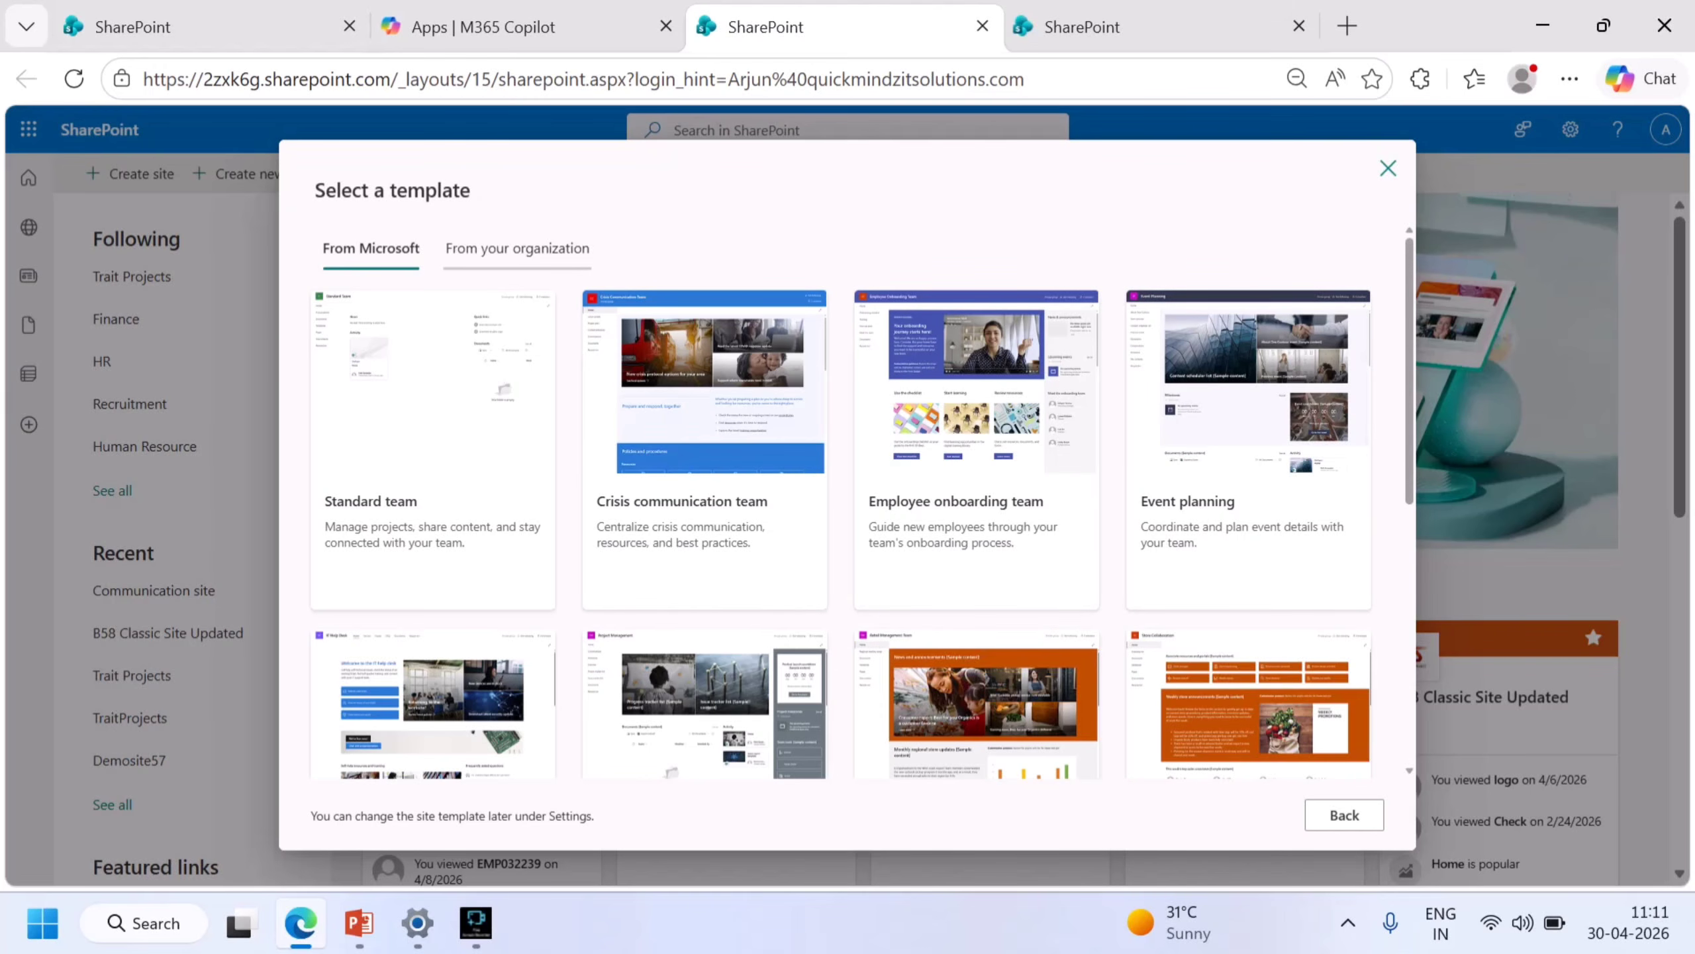
left_click(518, 247)
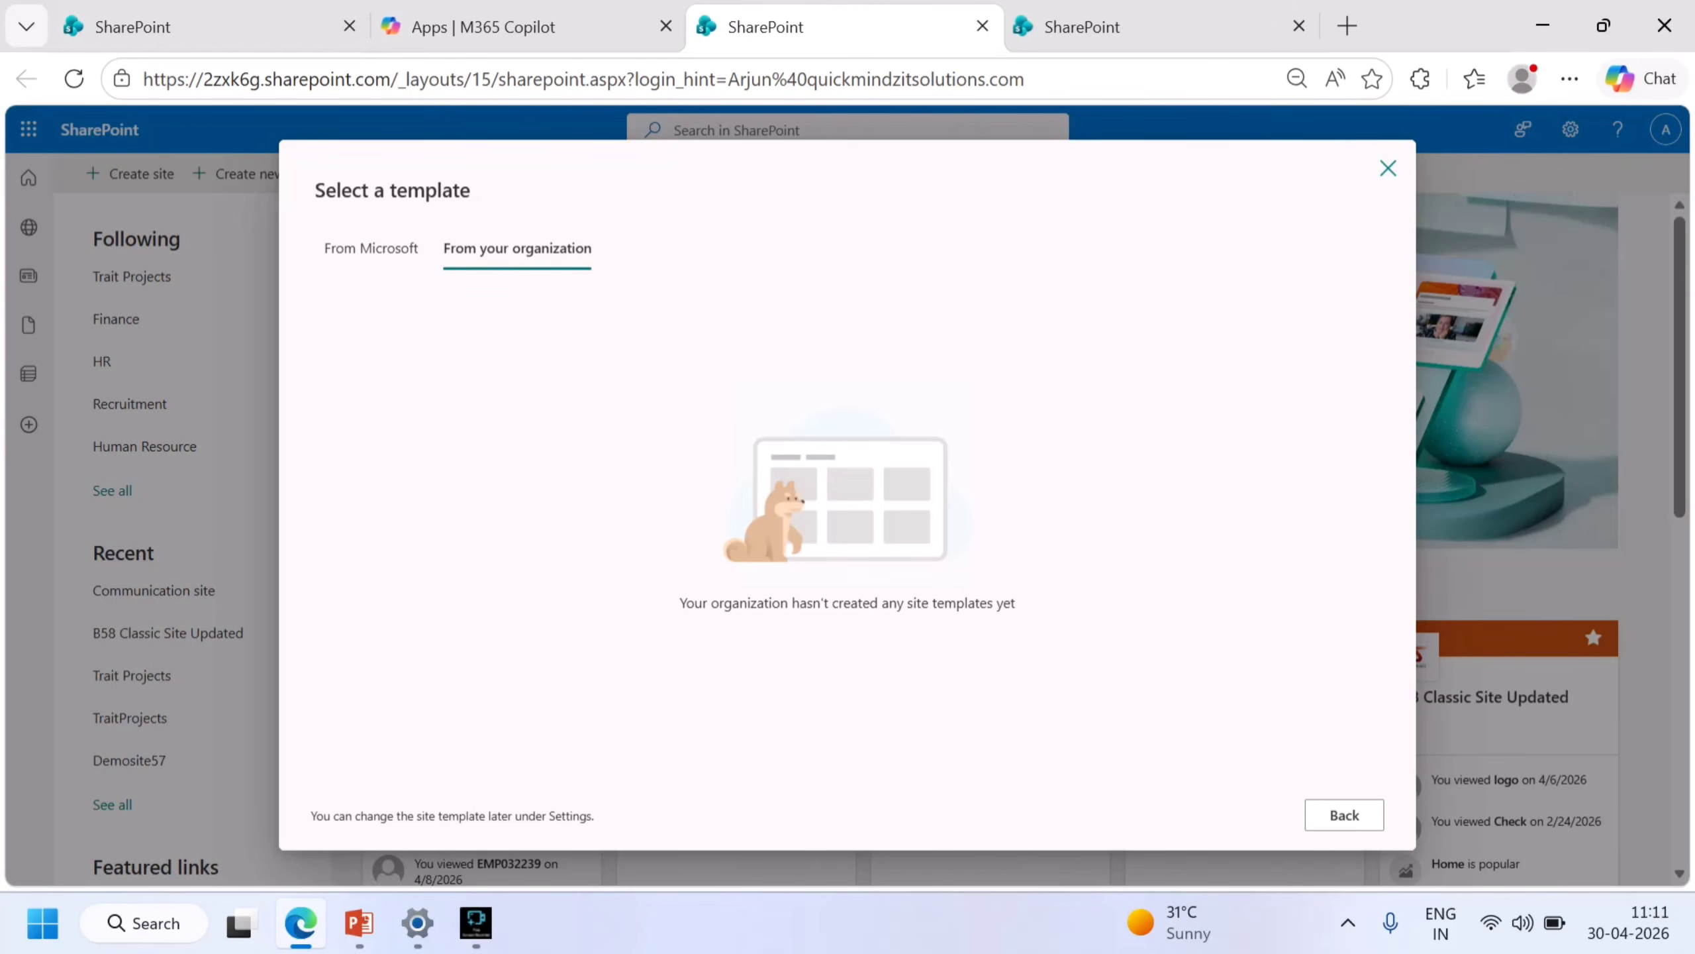
left_click(370, 248)
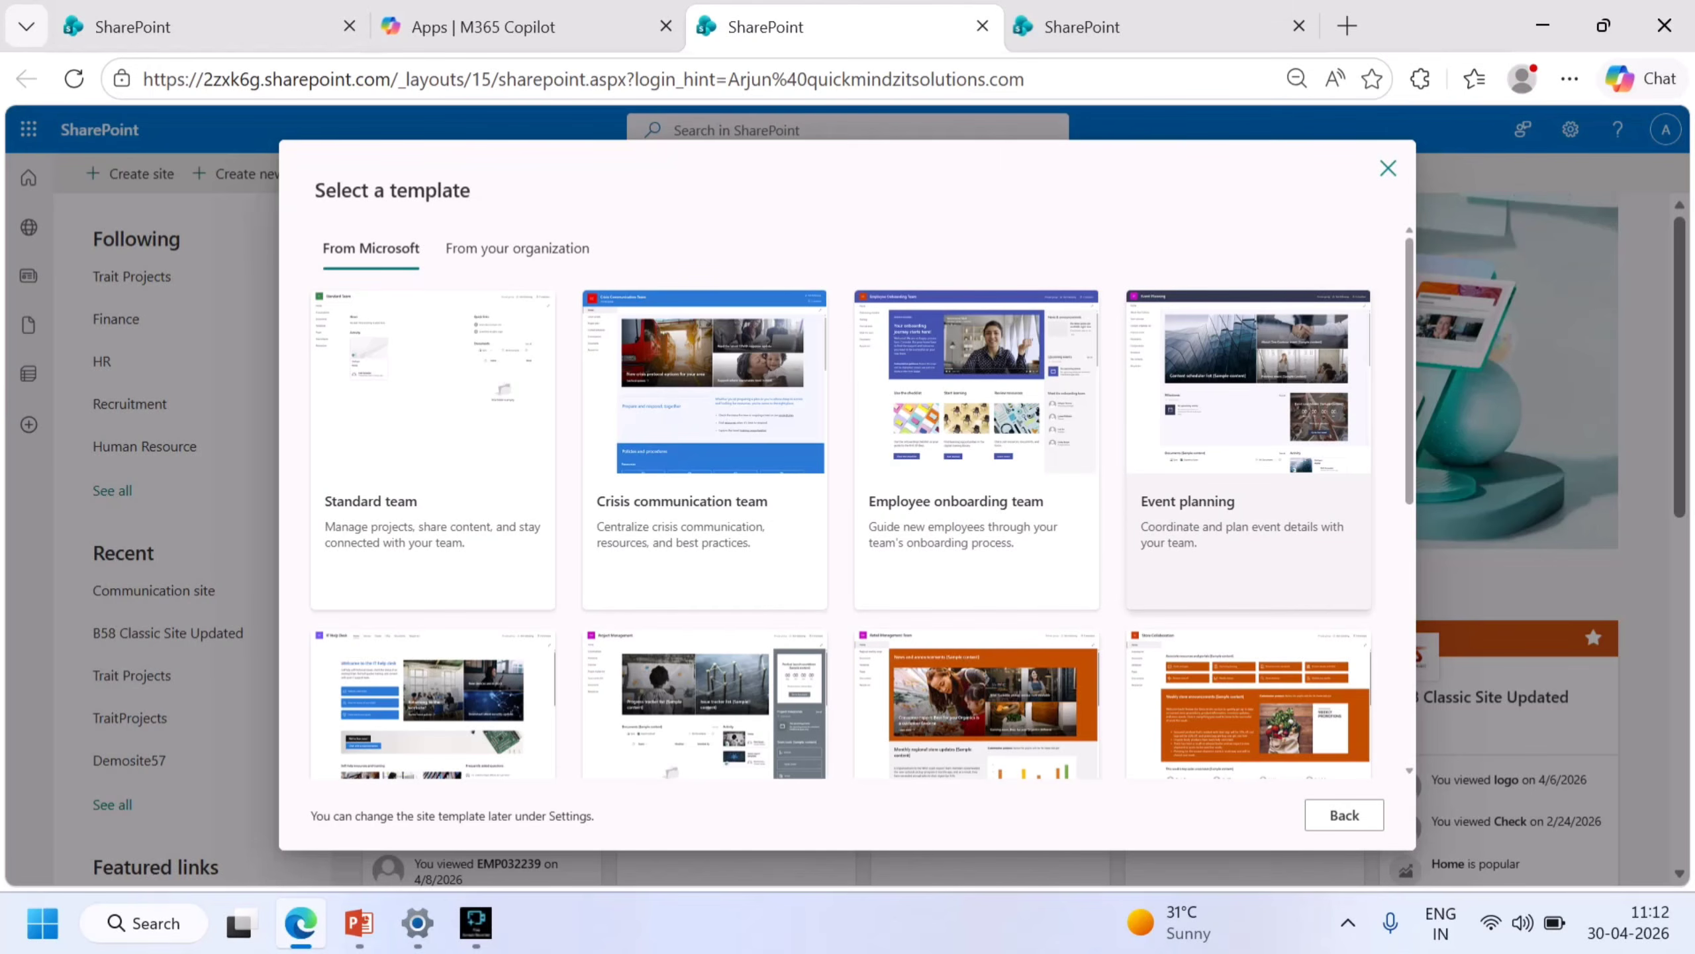
Preview the Event planning template and use it for the new team site.
left_click(1248, 449)
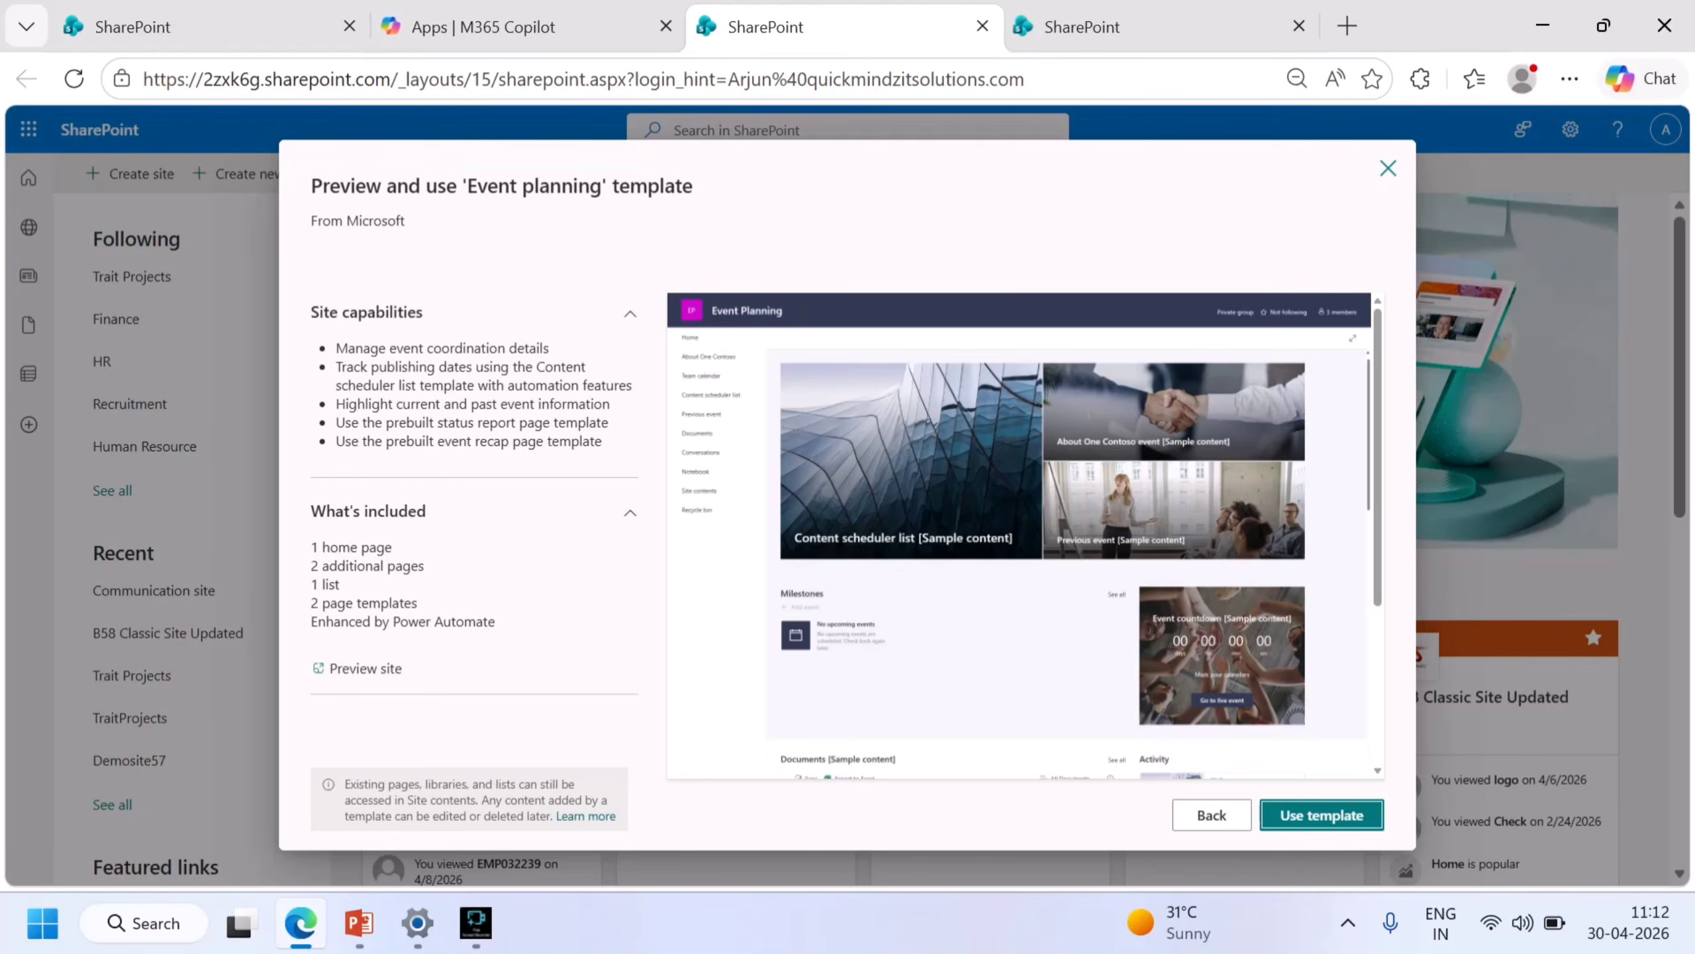
scroll(1021, 535, "down", 4)
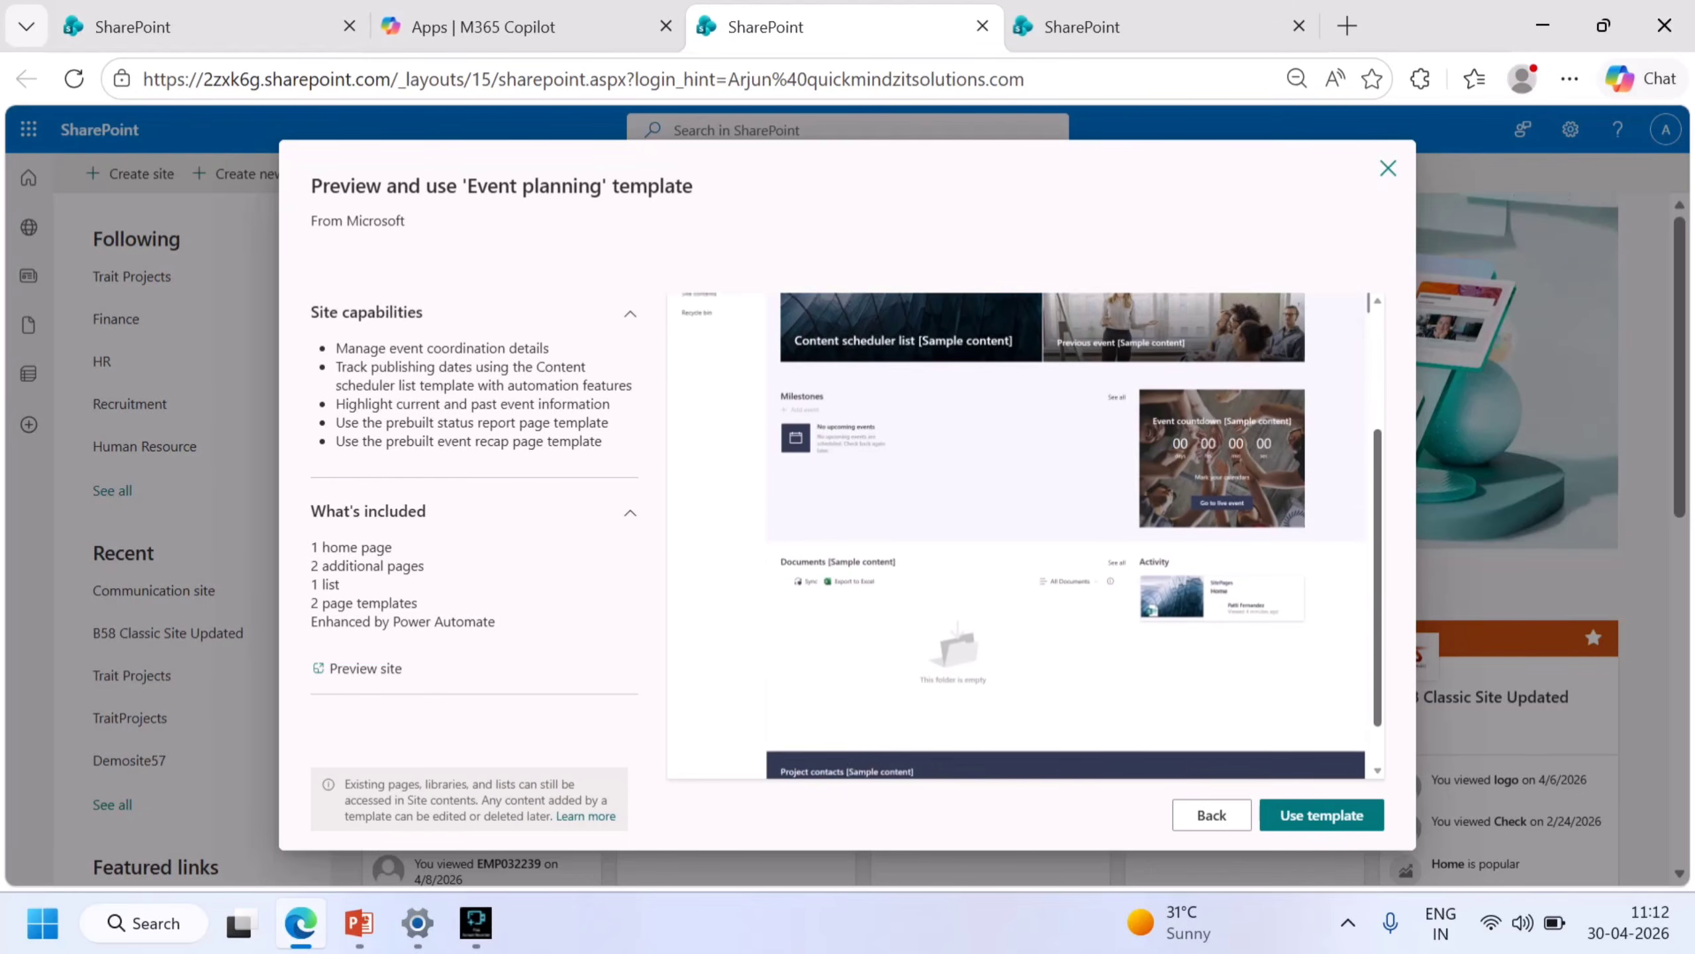
scroll(1021, 534, "up", 4)
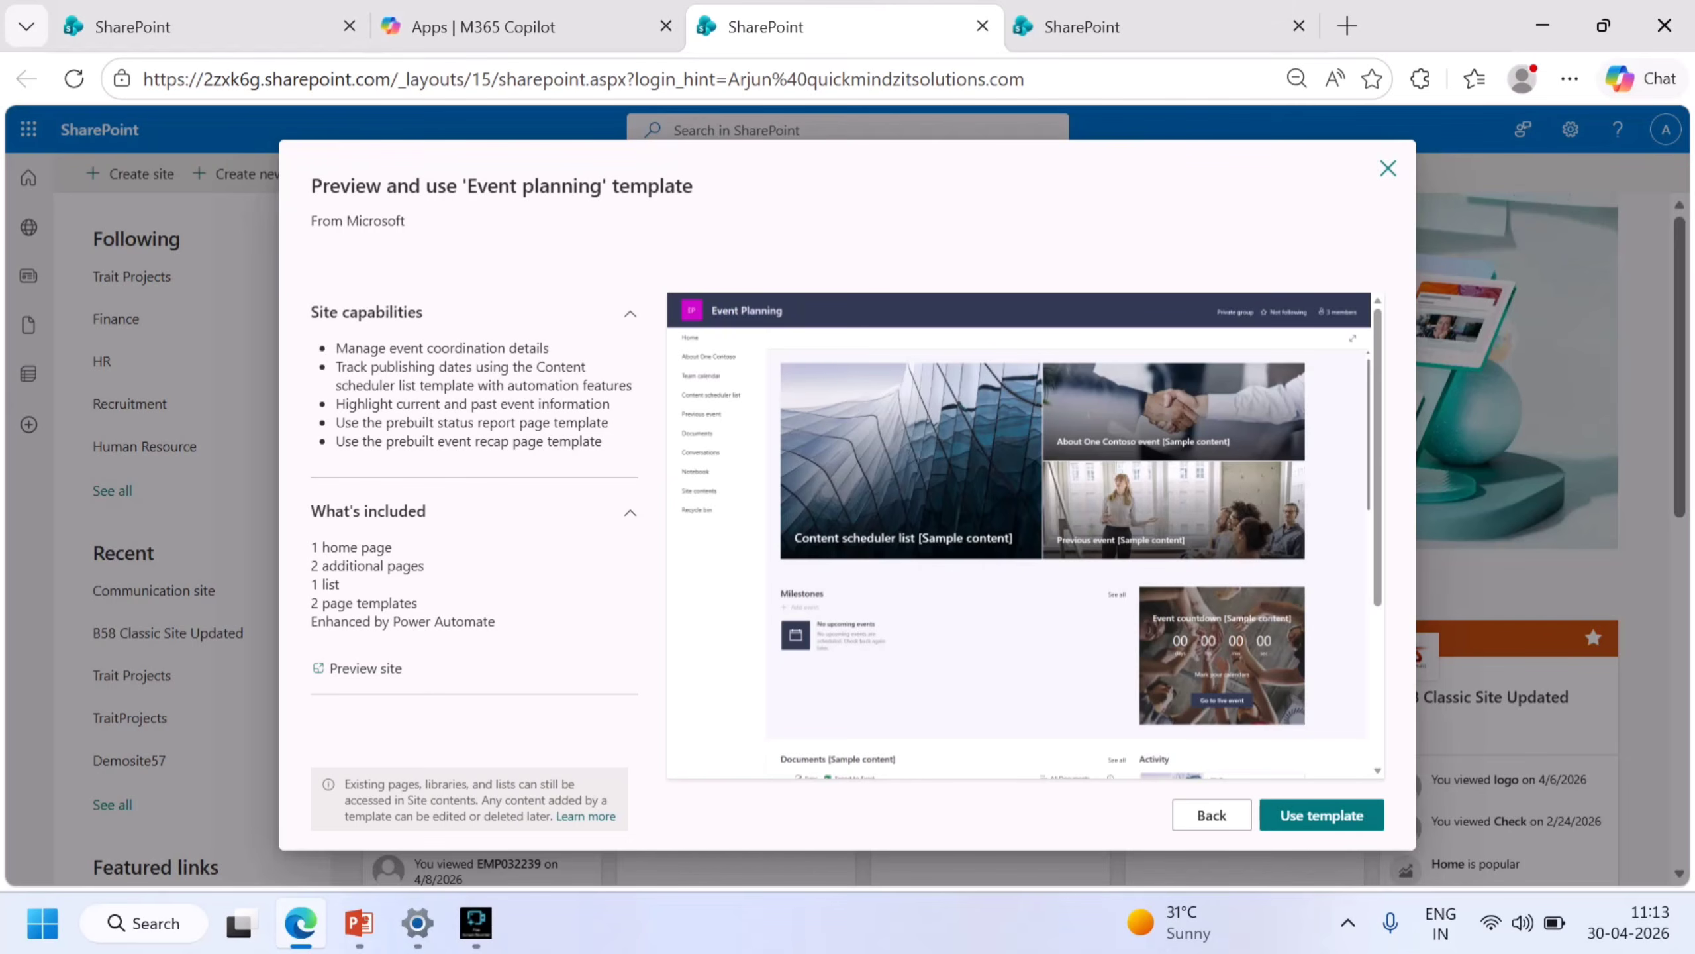
left_click(1322, 814)
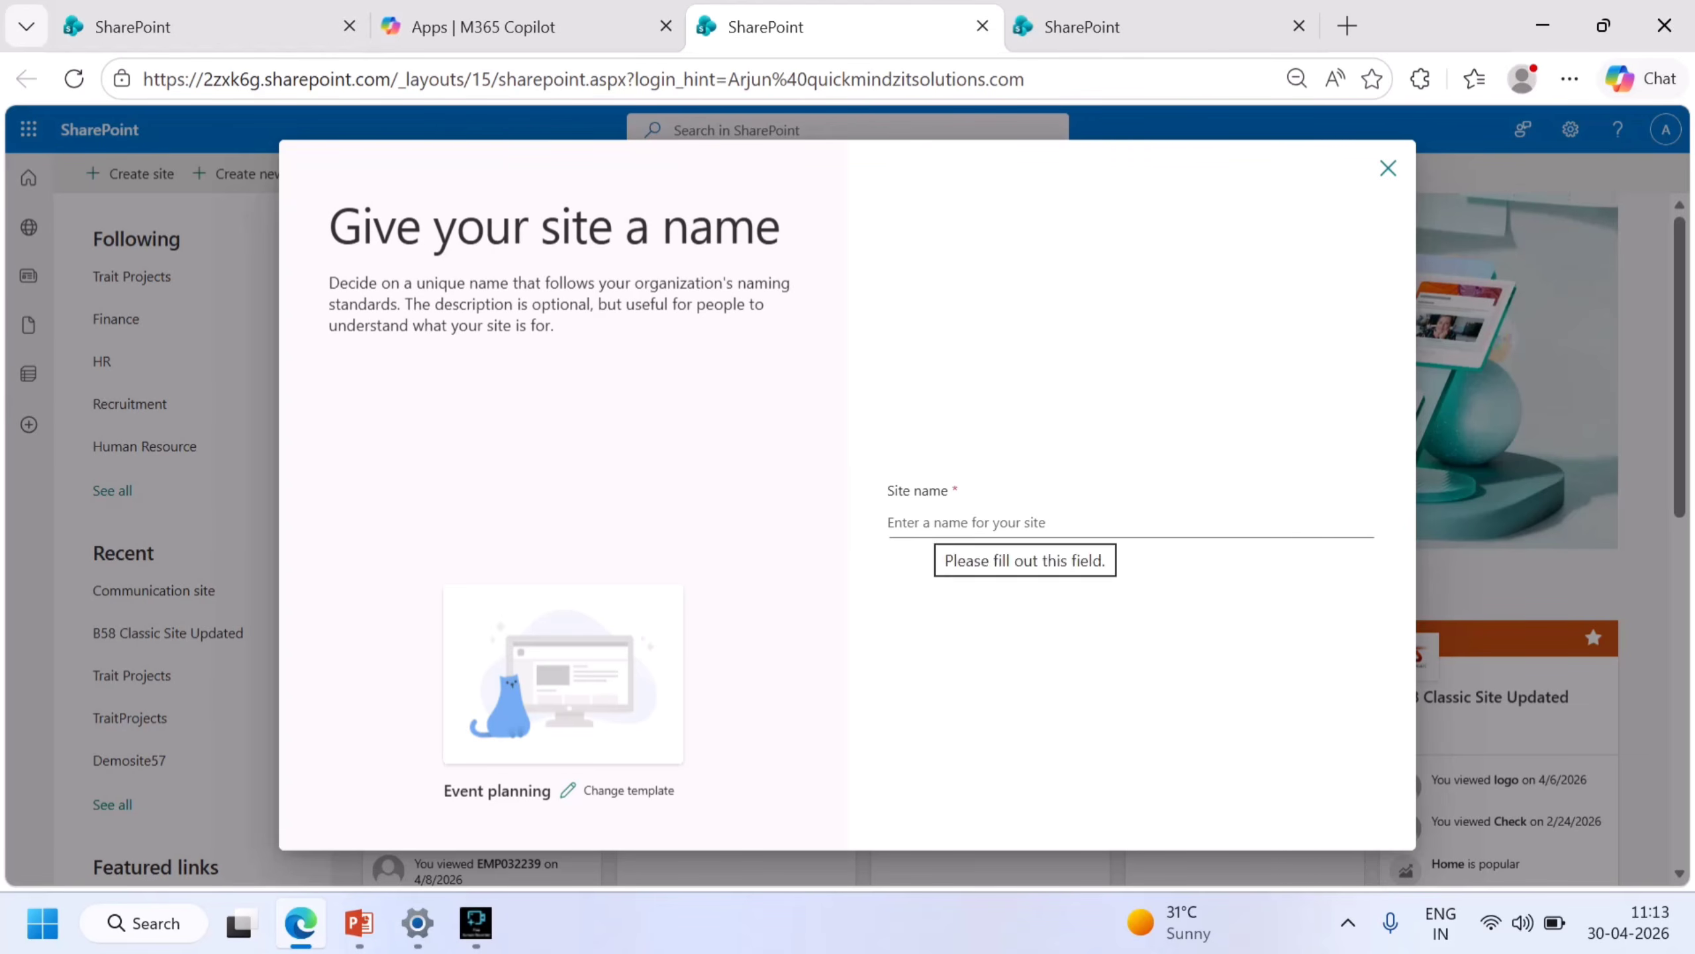
Name the site "ABC Events" with the description "Manage Events" and accept the suggested site address.
left_click(921, 523)
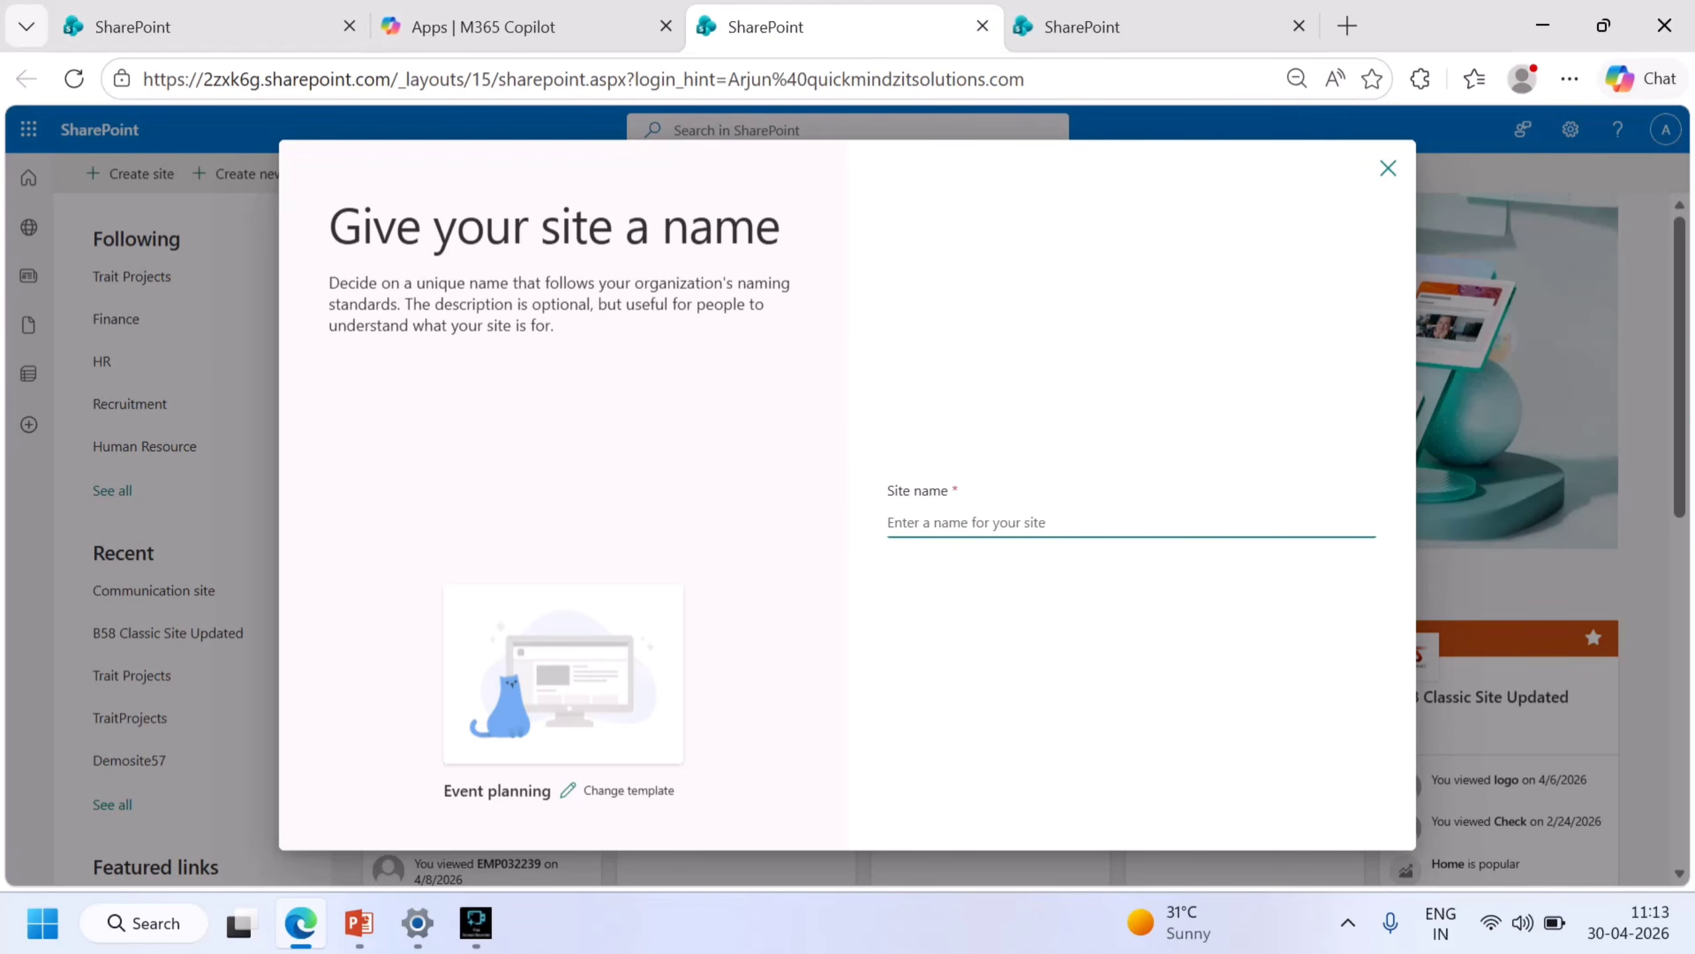
type("ABC Event")
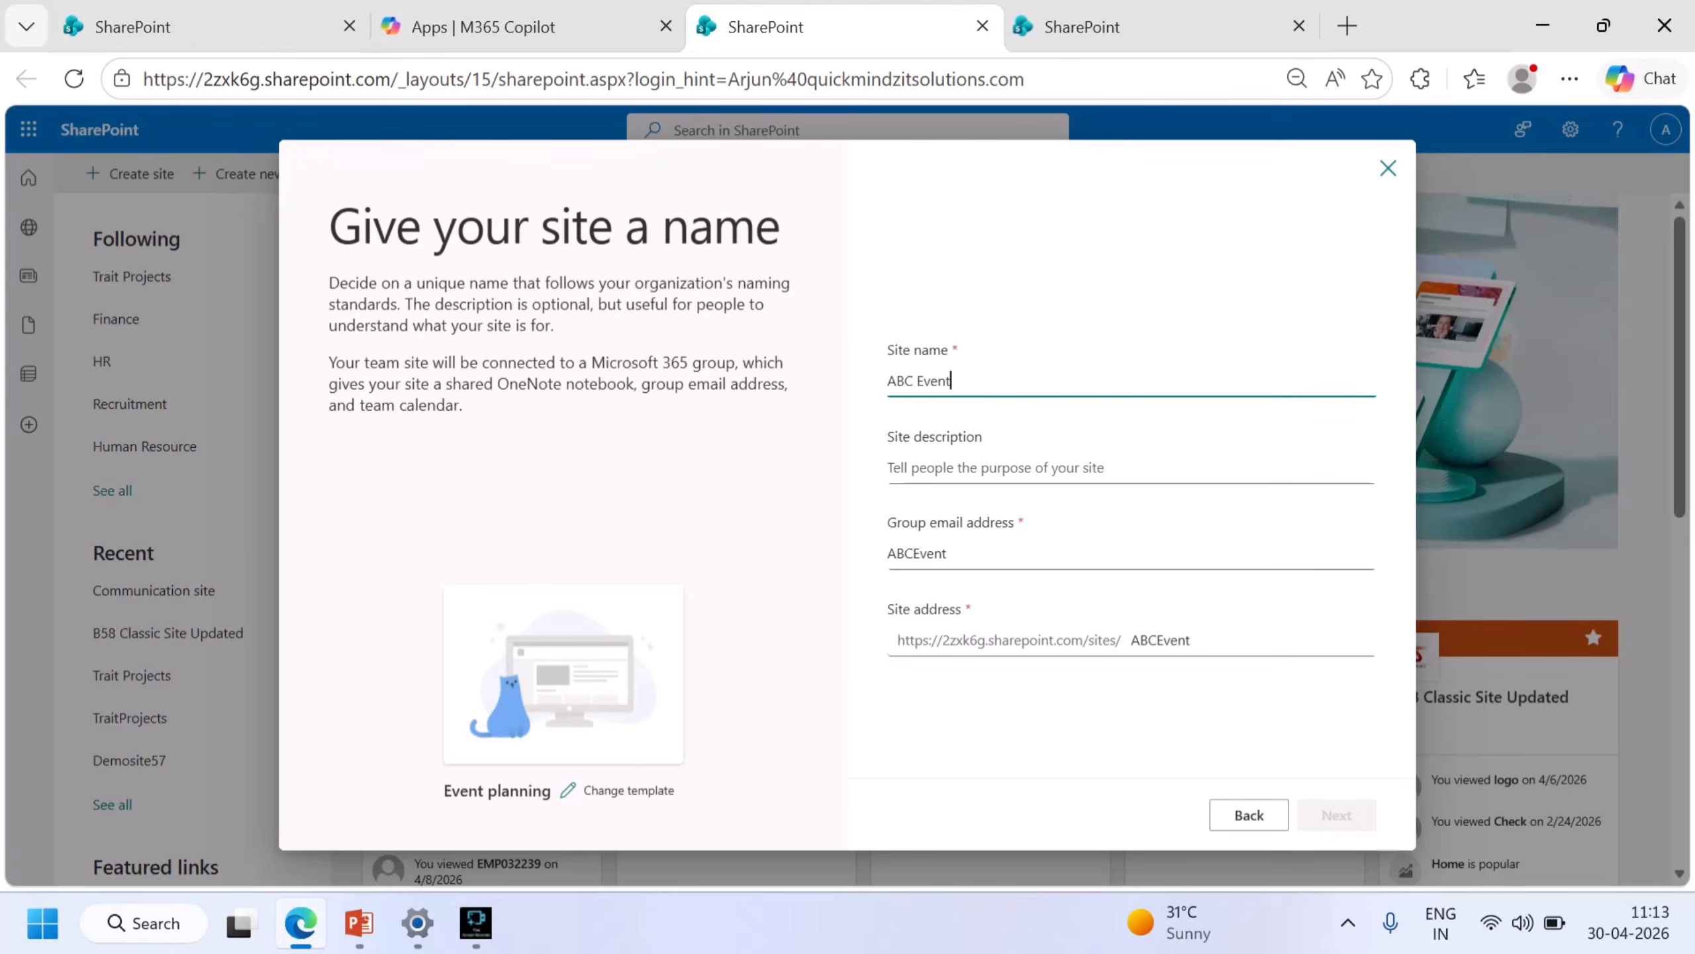
type("s")
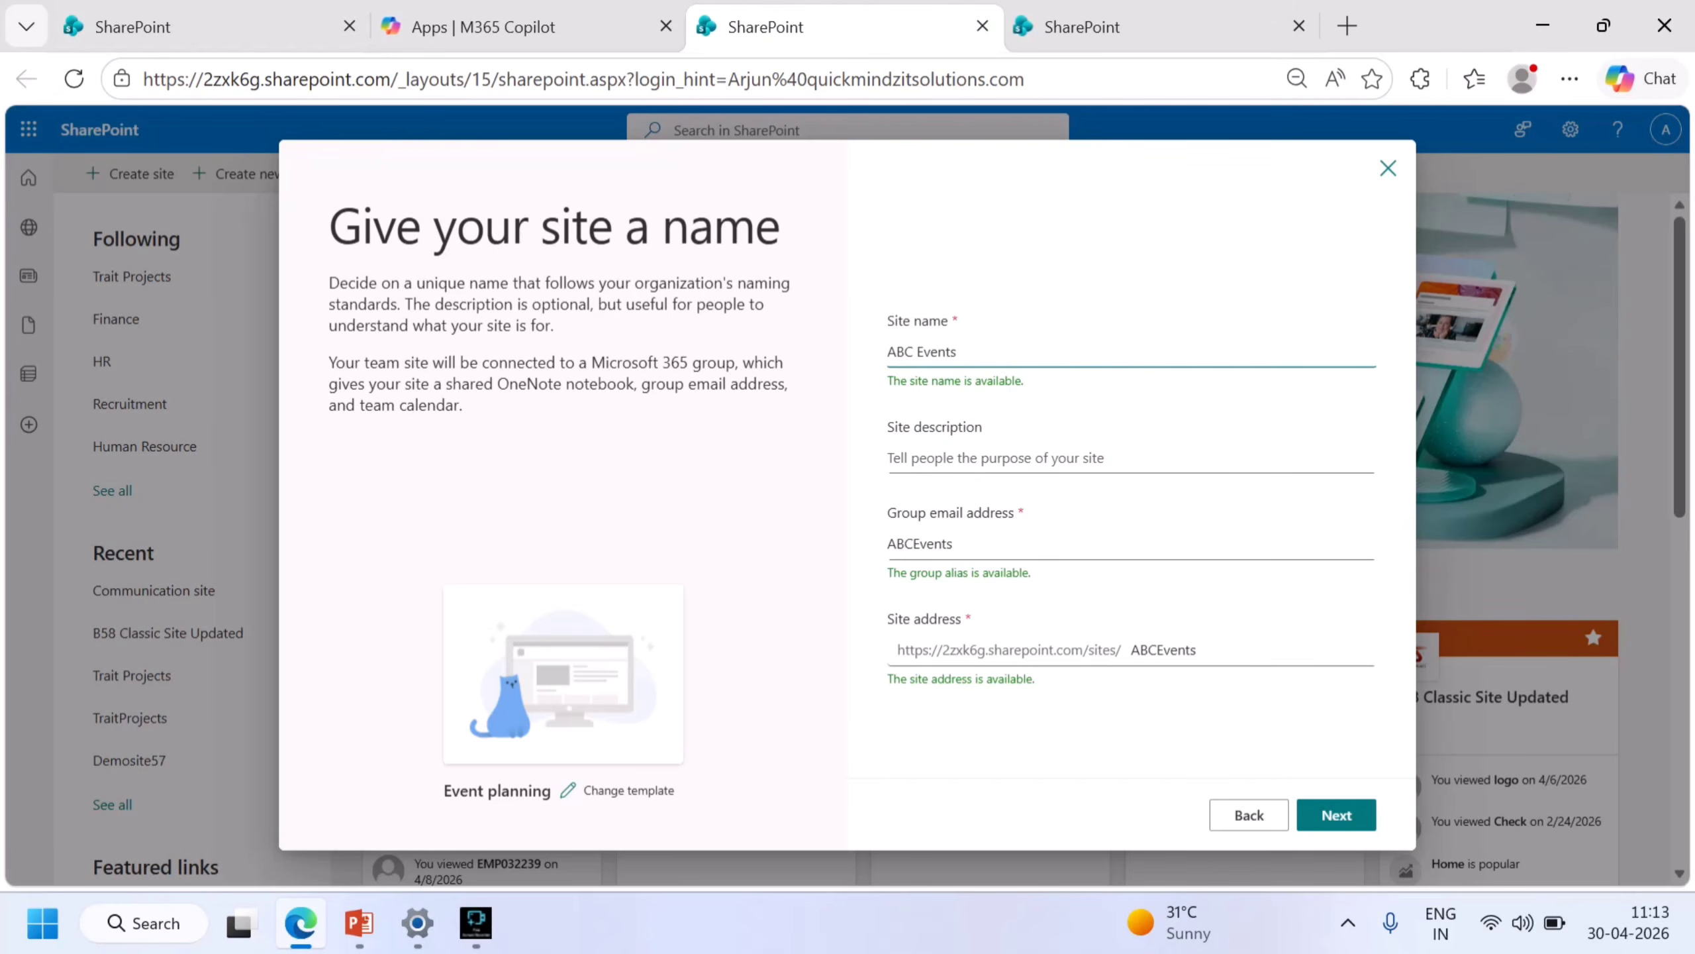
left_click(995, 458)
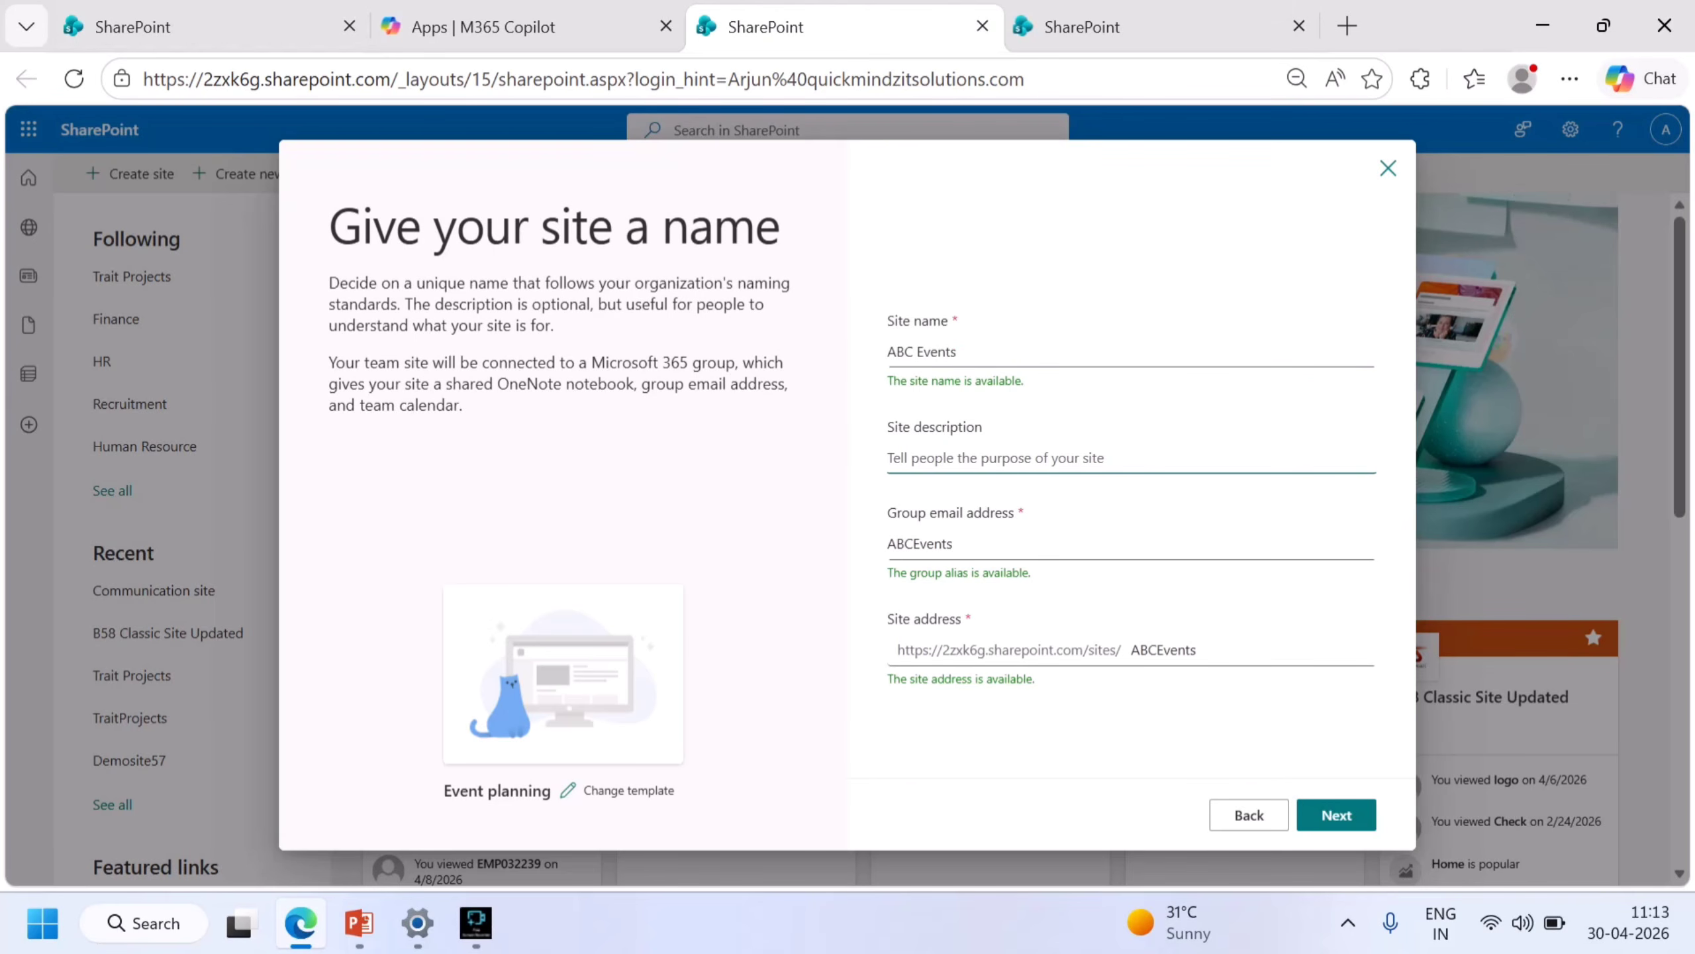
type("Manage ")
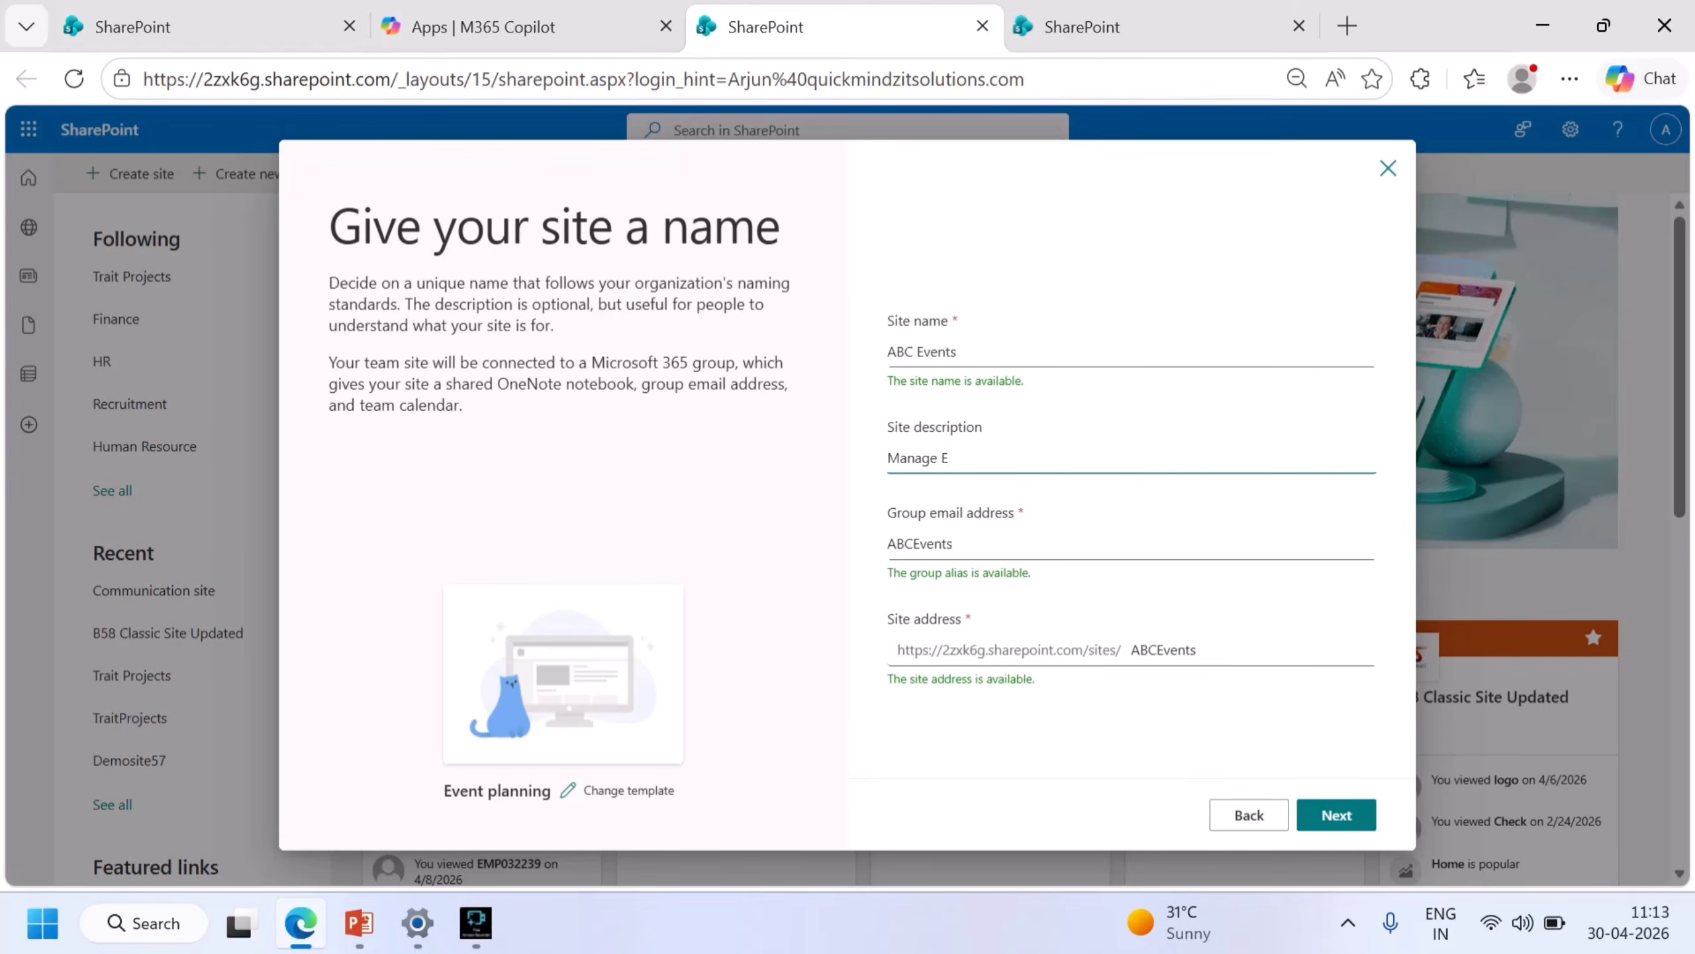
type("Events")
left_click(1135, 649)
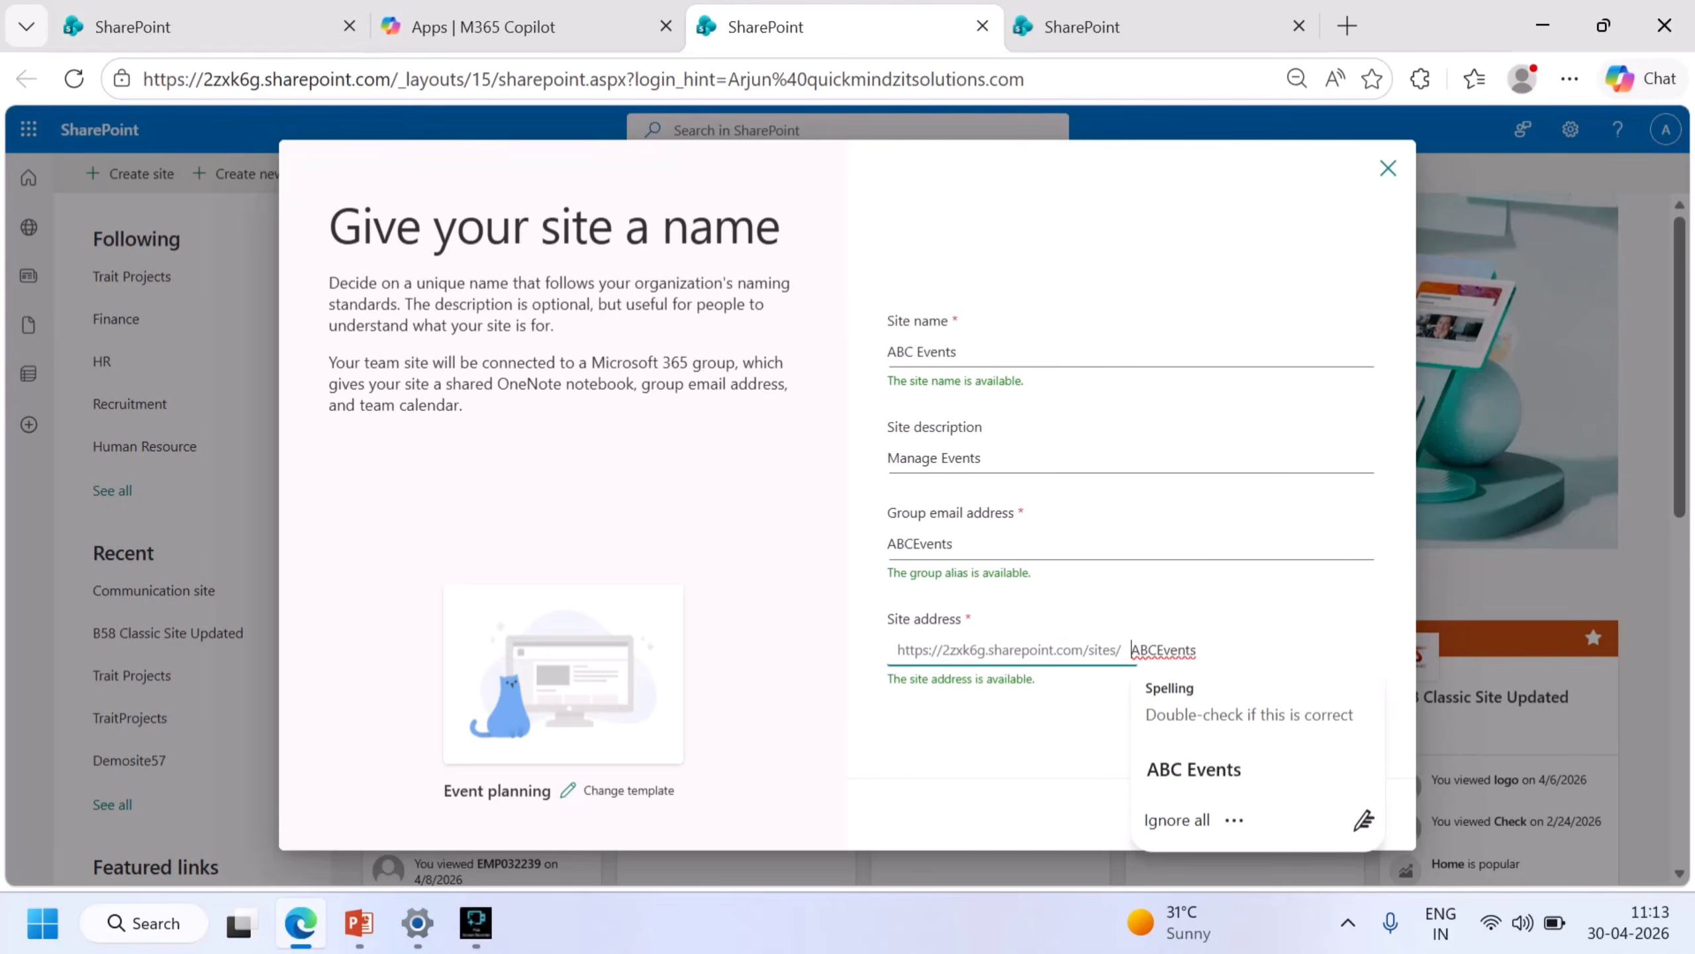
left_click(1197, 649)
key("ctrl+a")
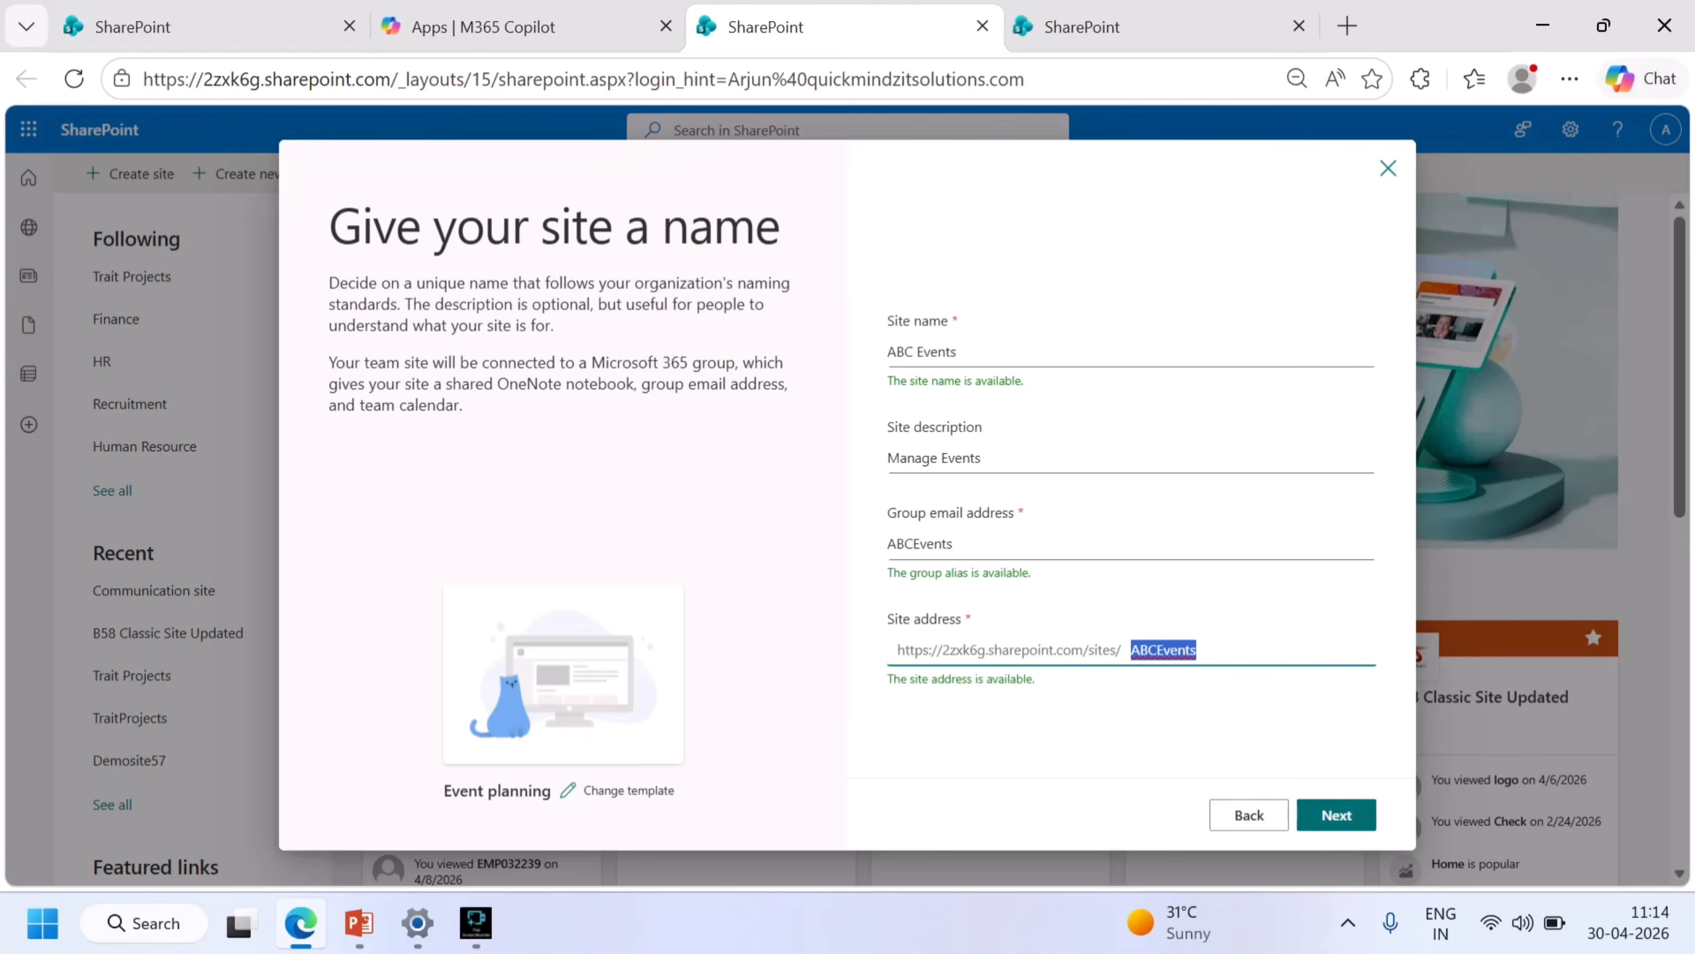
left_click(1337, 814)
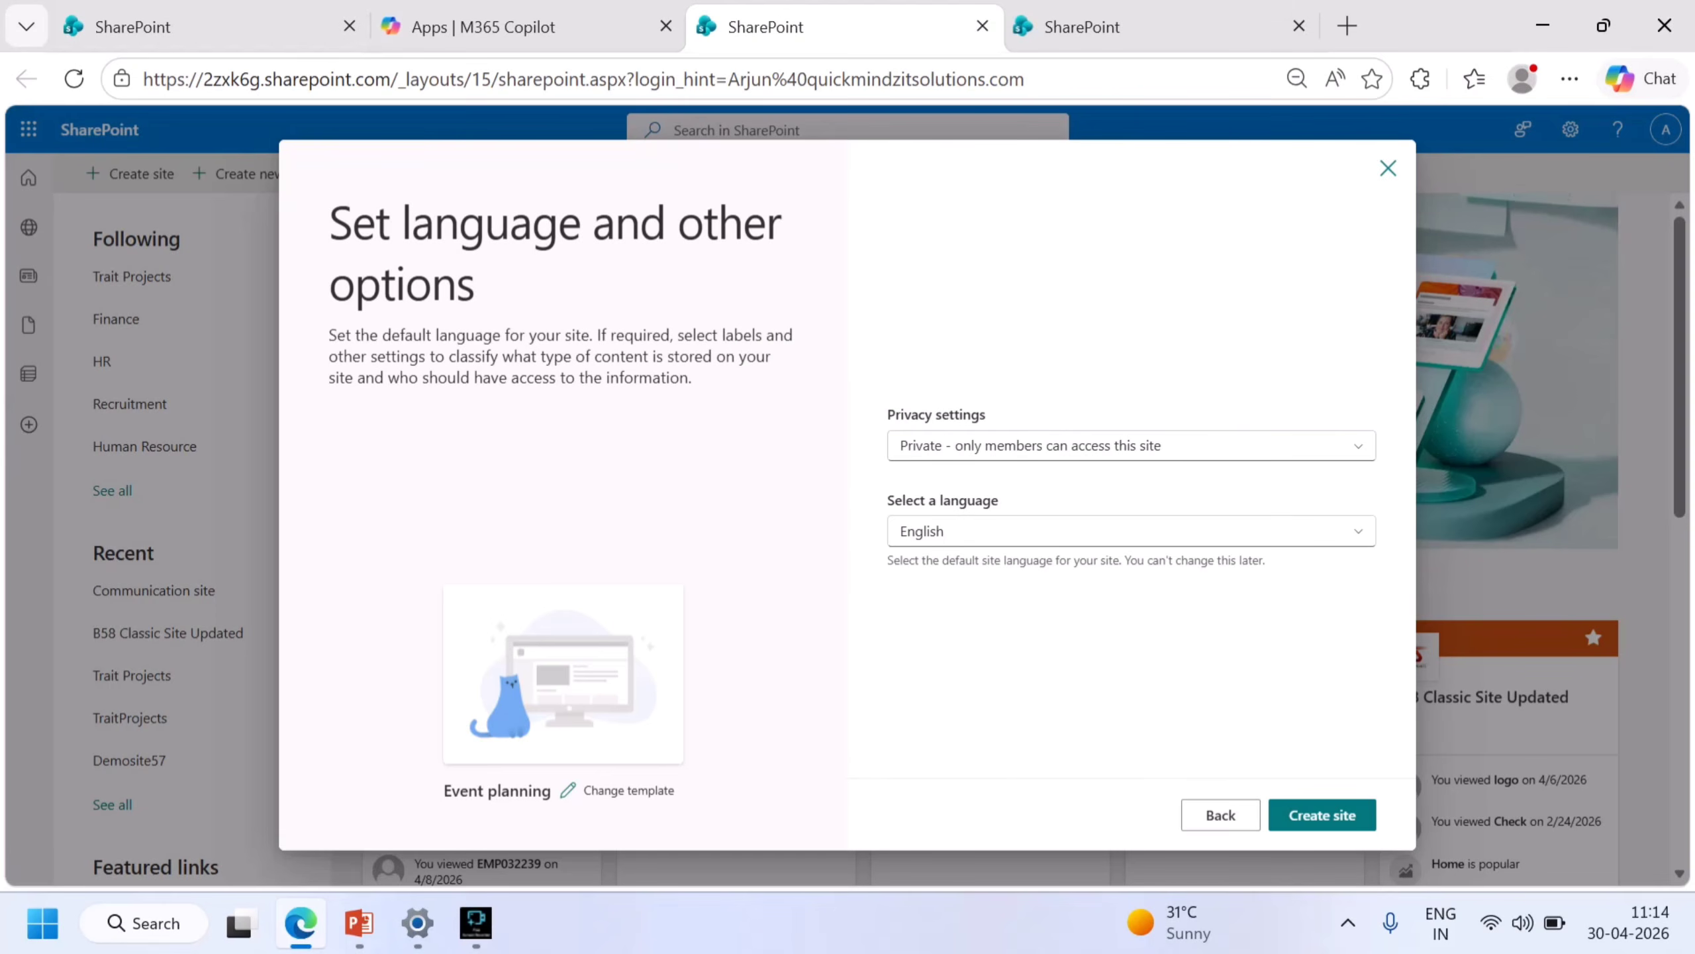
Review the privacy and language choices and create the site as private, members only, in English.
left_click(1131, 446)
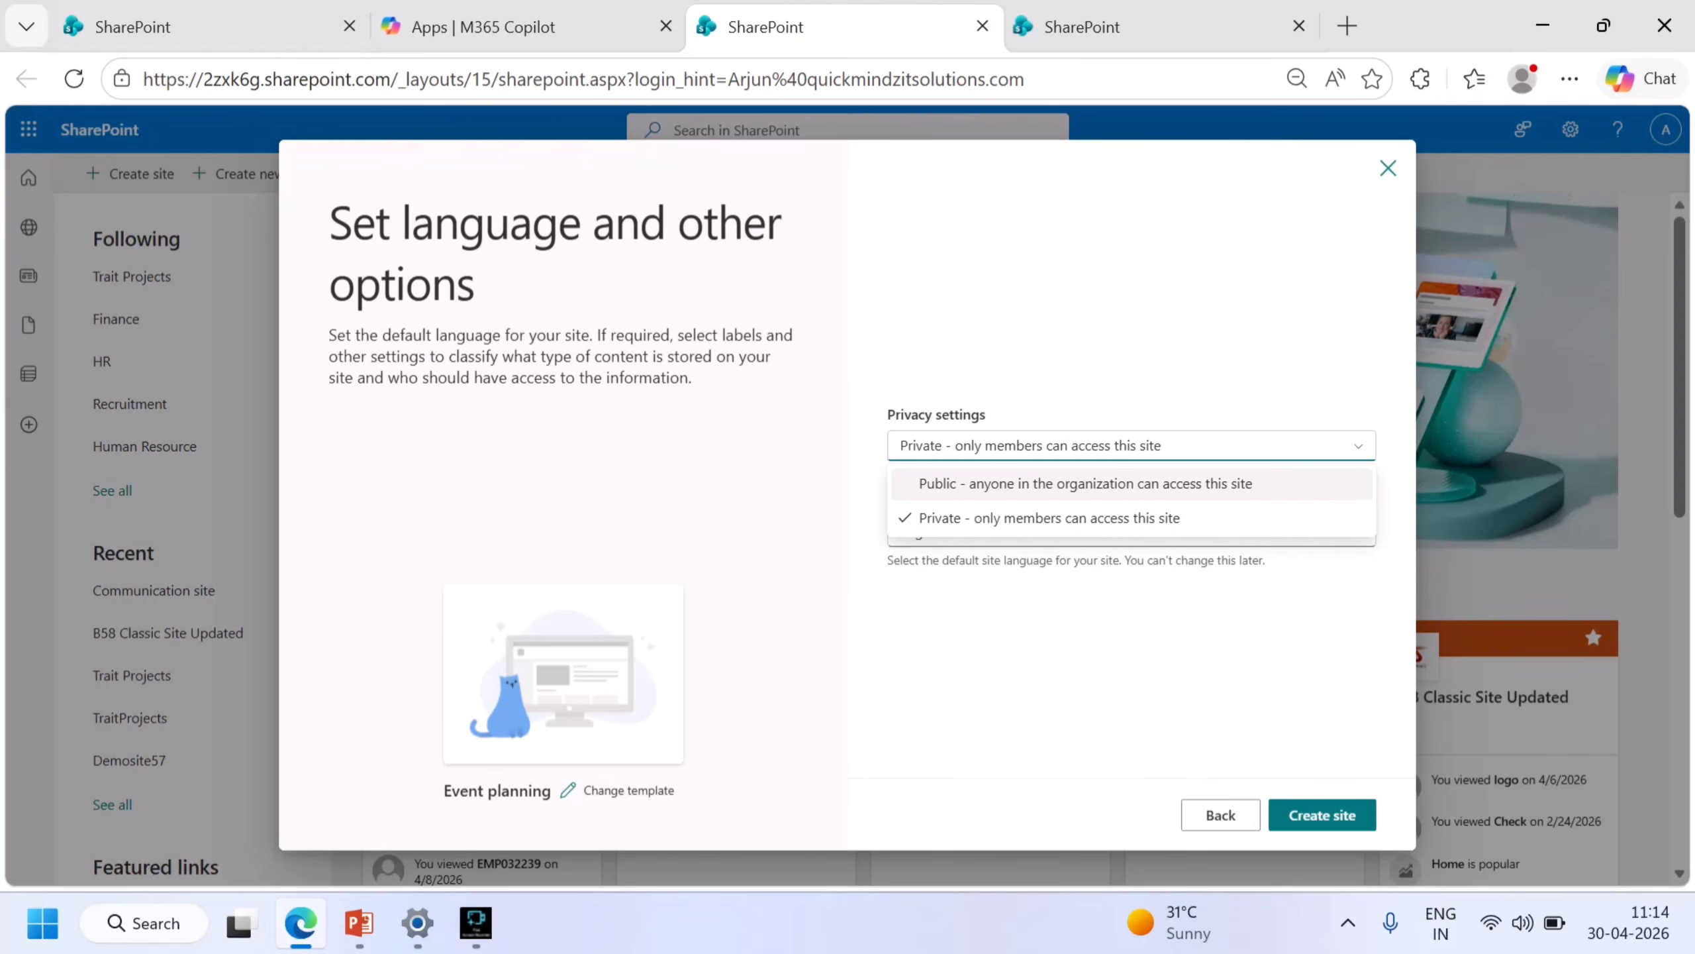
left_click(1131, 654)
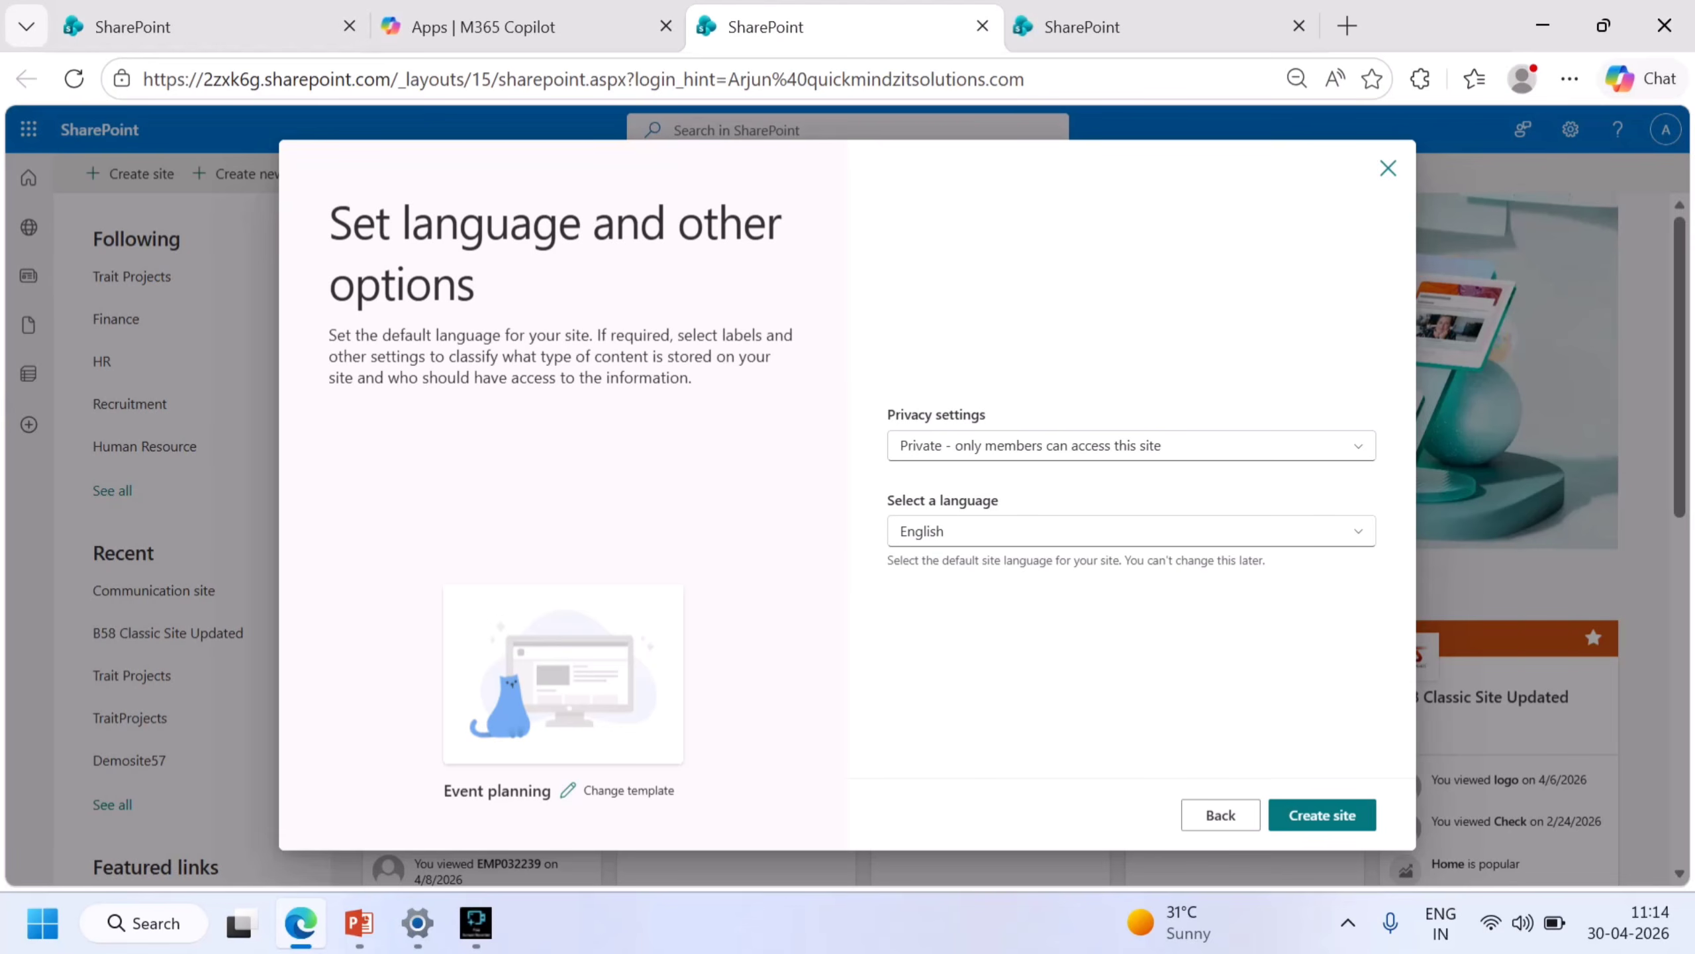
left_click(1131, 446)
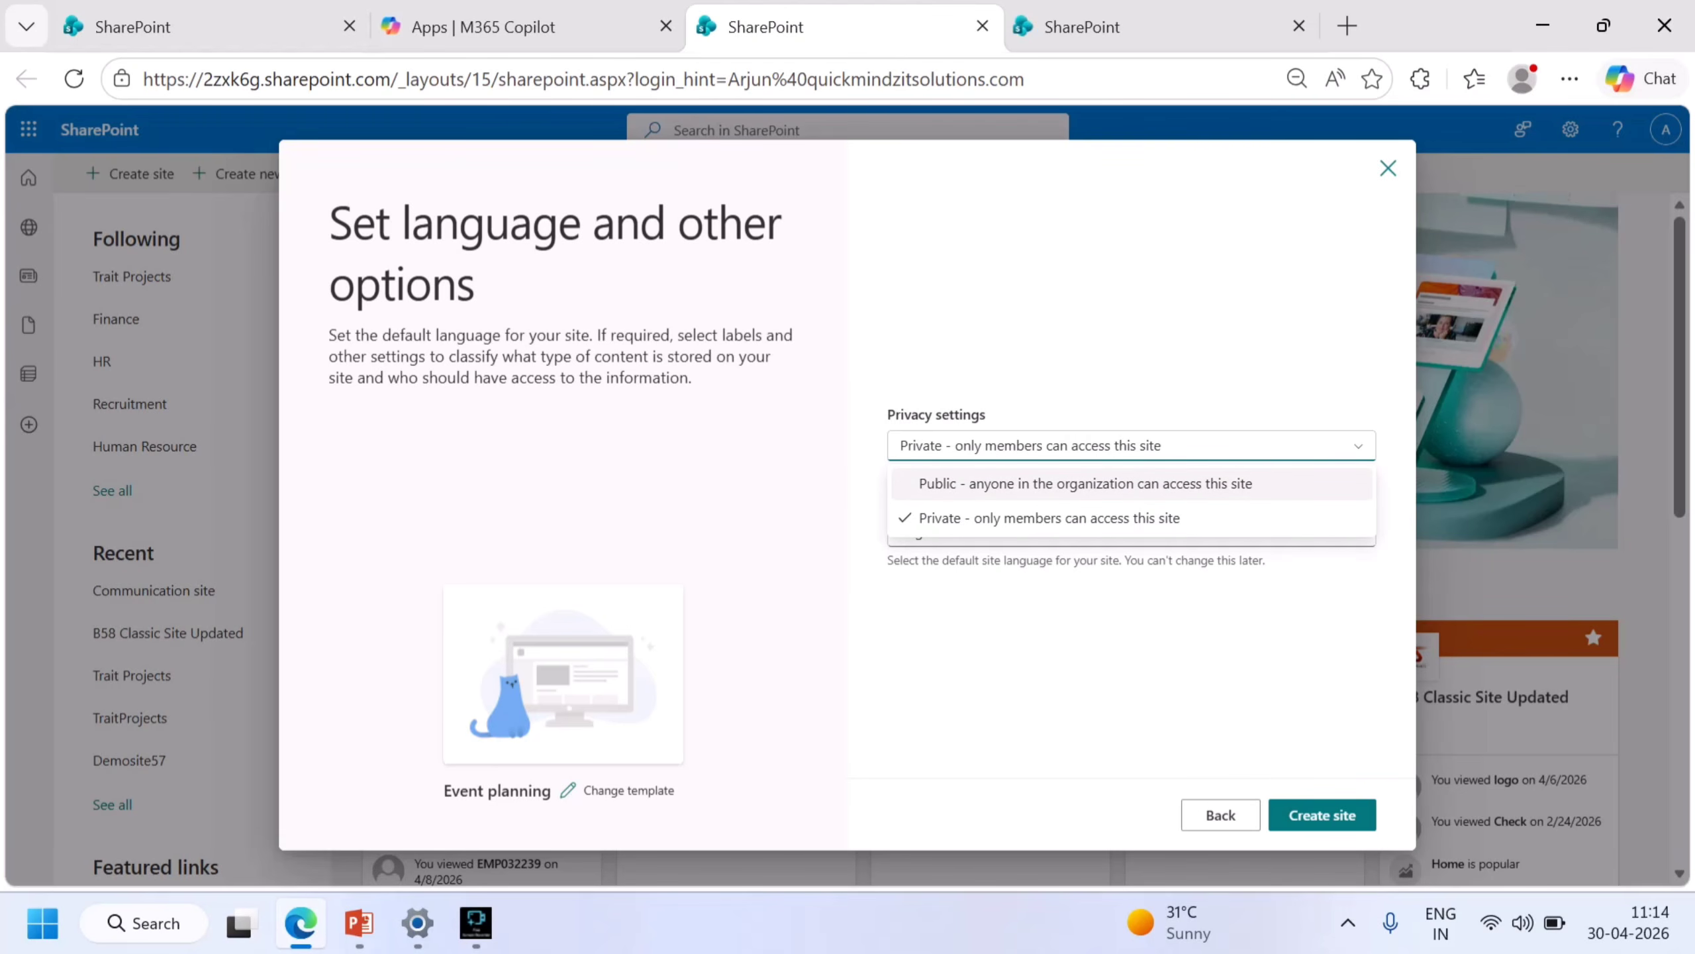
left_click(1128, 654)
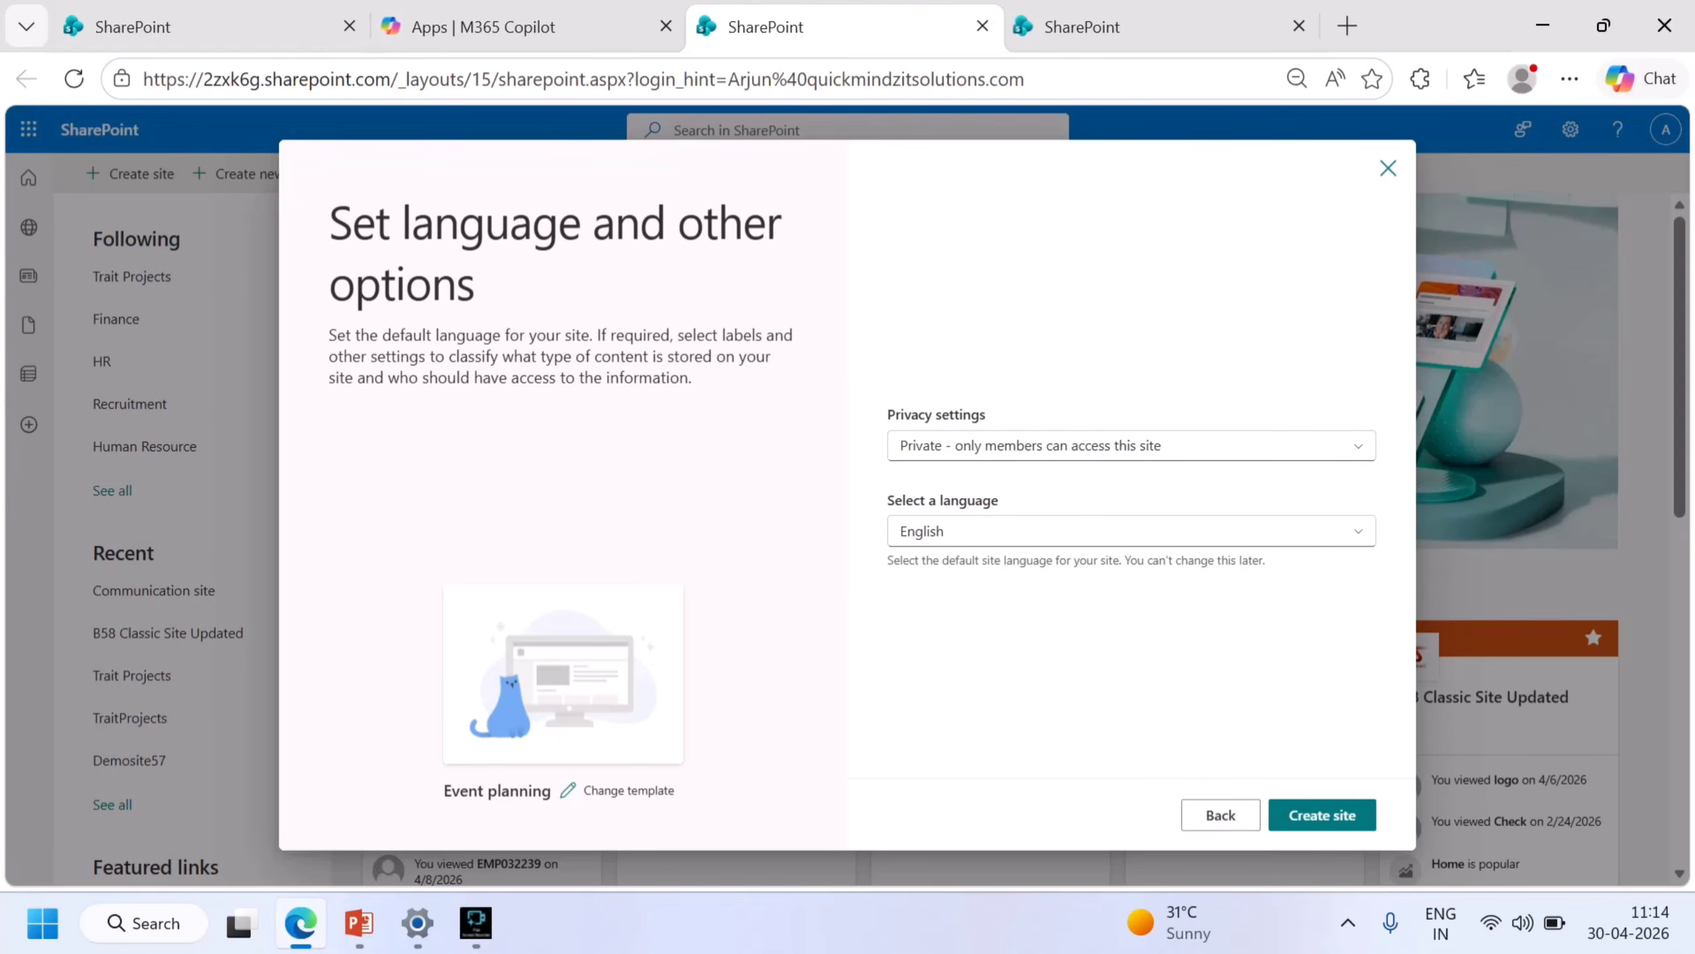
left_click(1131, 531)
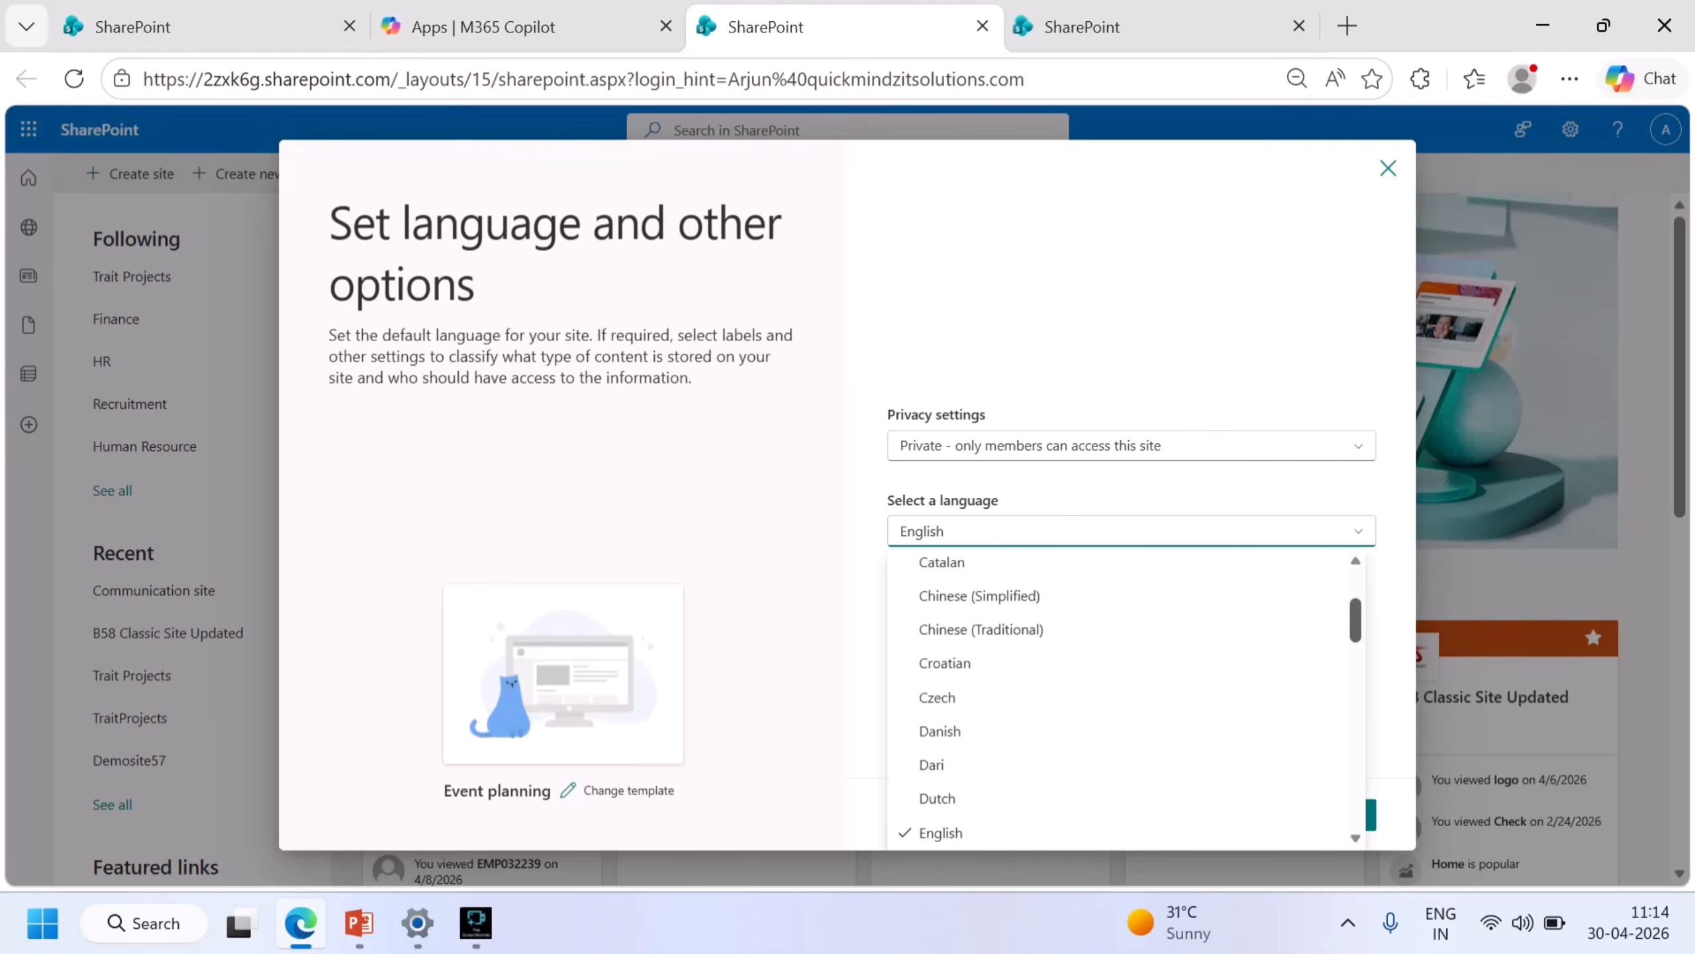
scroll(1121, 698, "down", 4)
scroll(1121, 698, "up", 7)
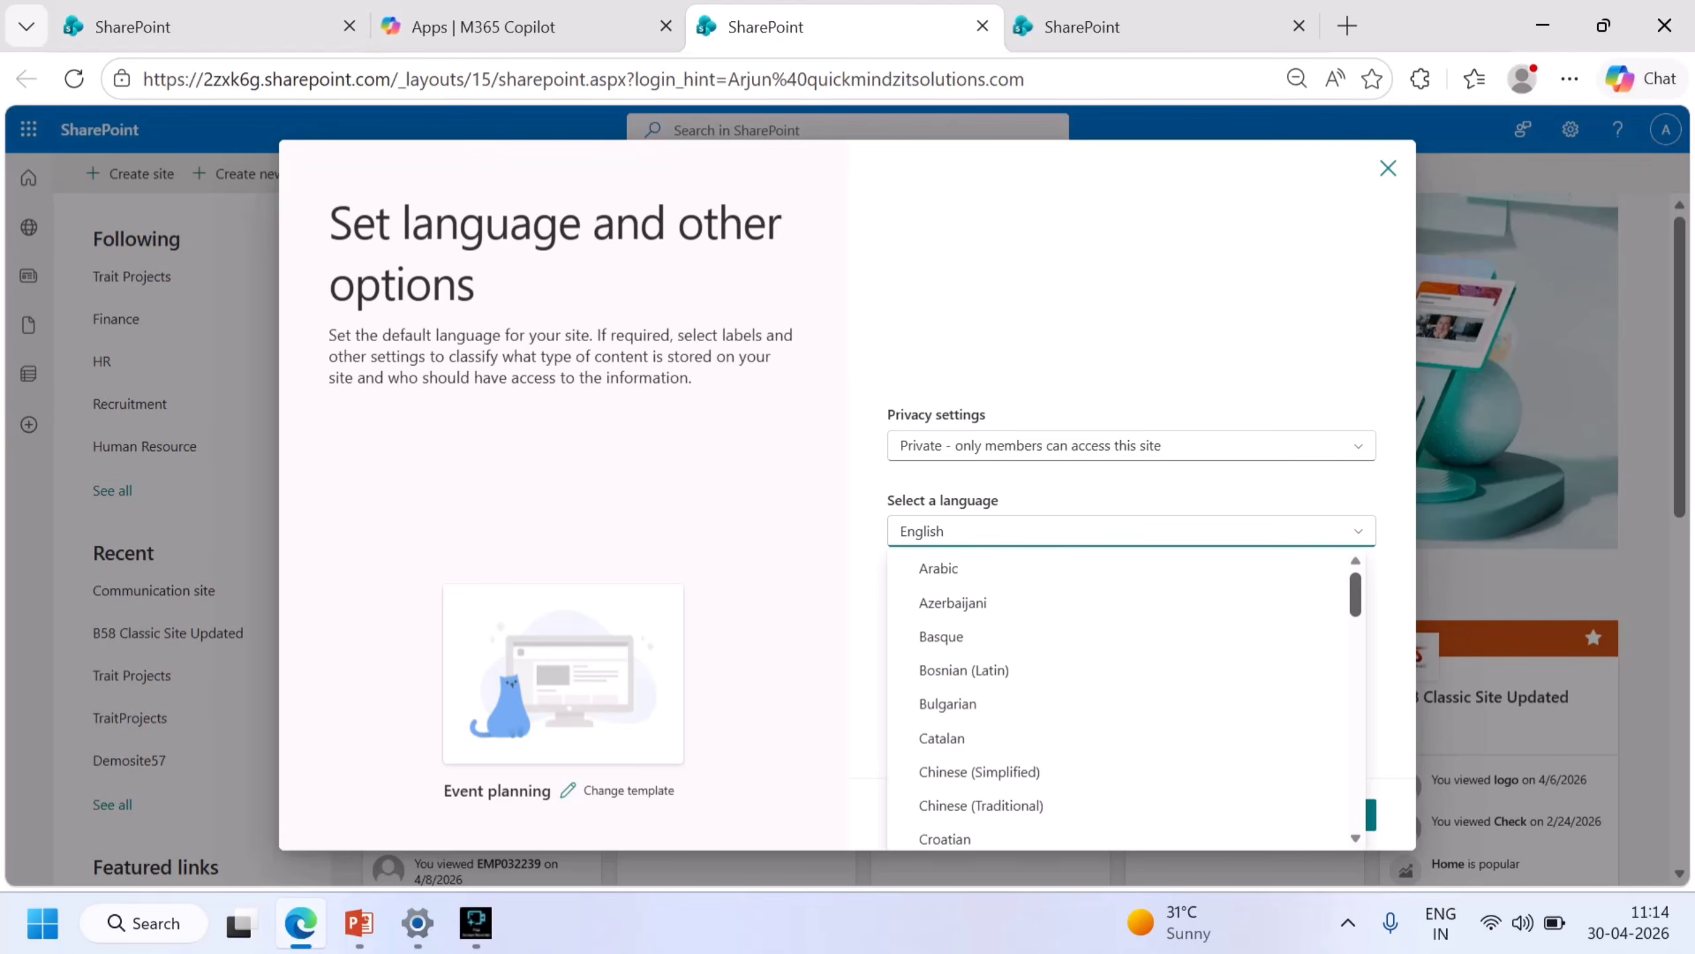
key("Escape")
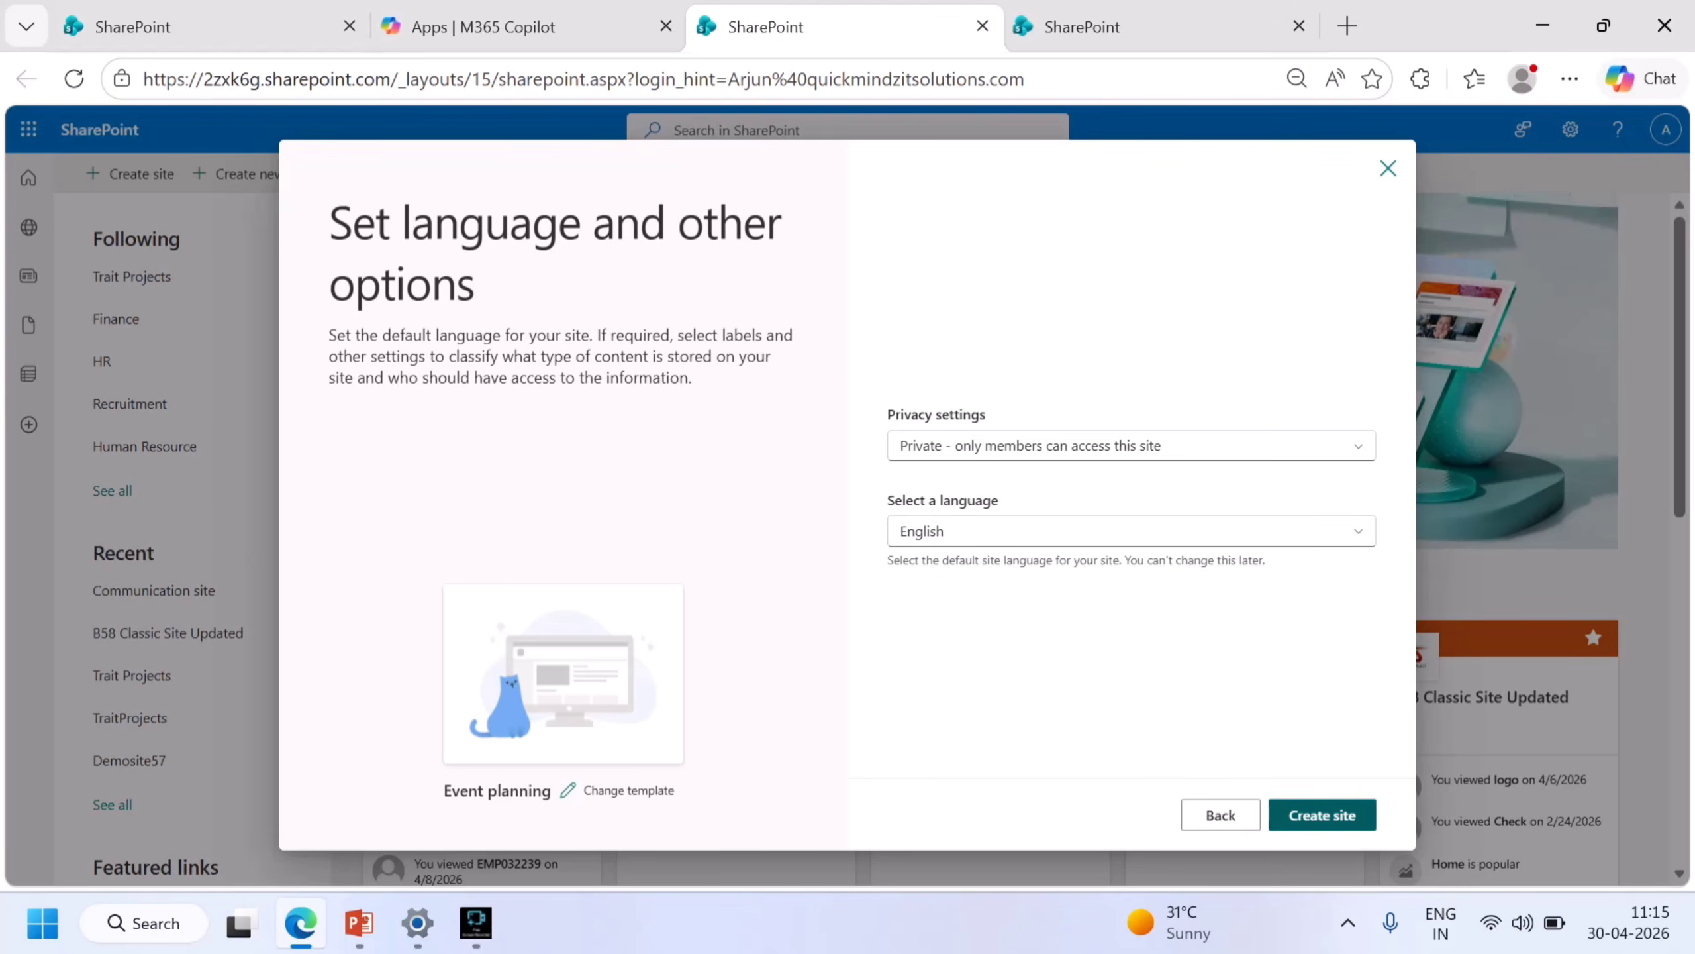
left_click(1323, 814)
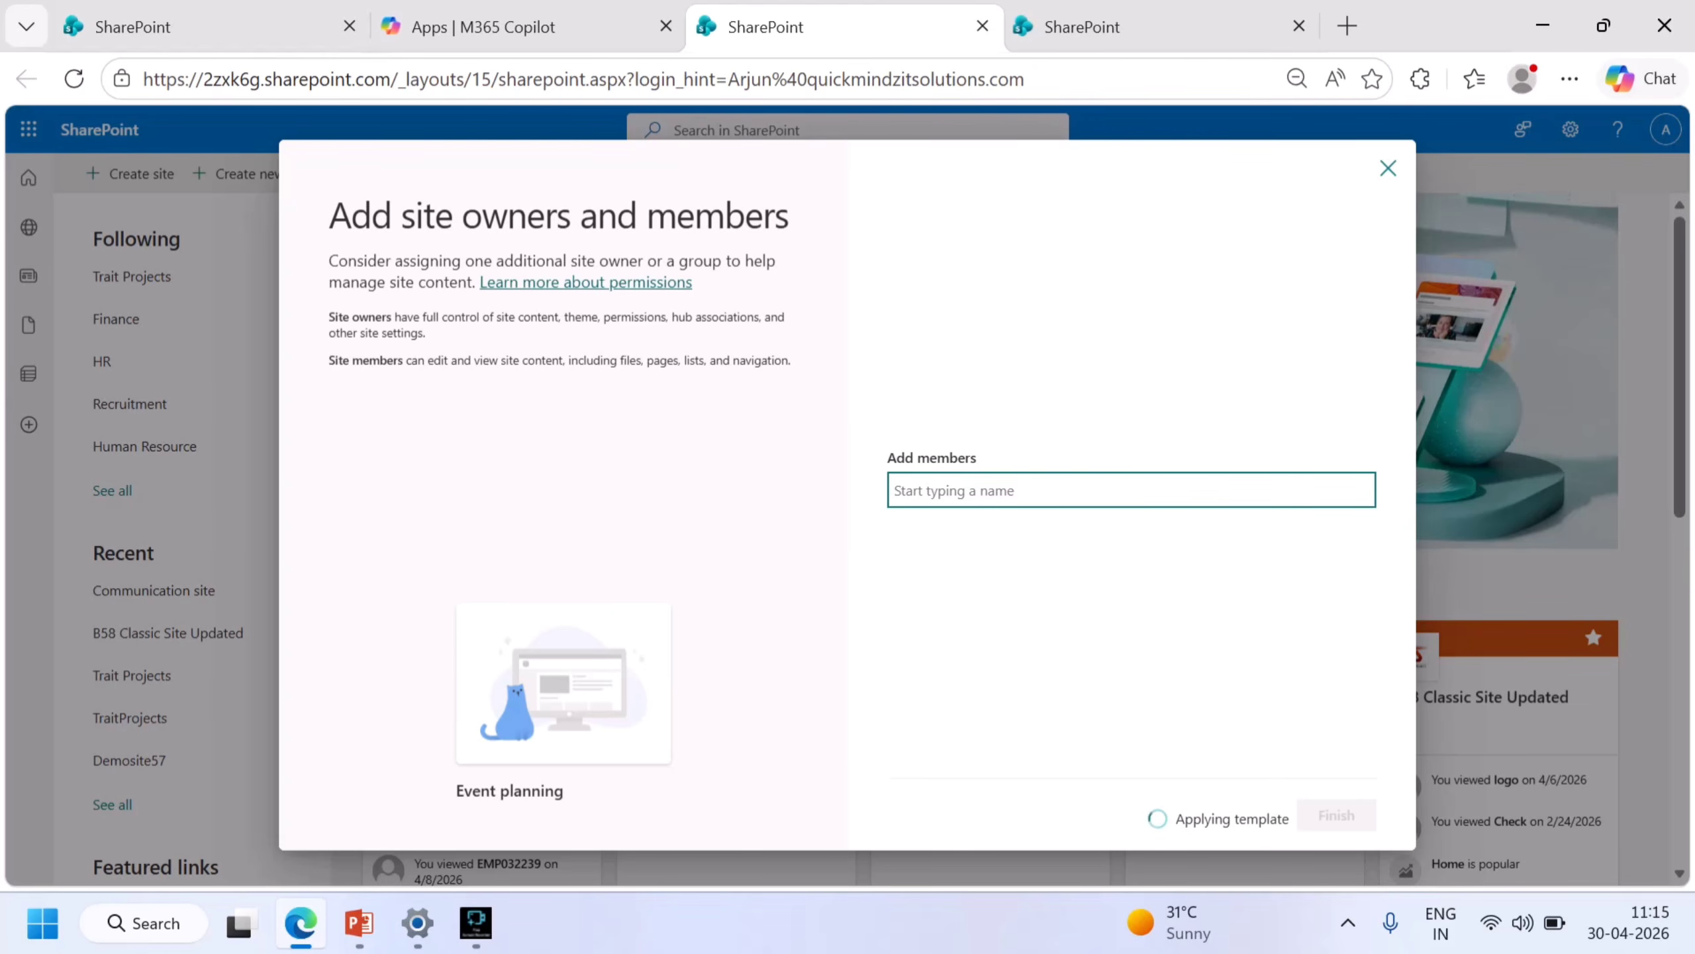
Add a colleague from the directory as a member of the new team site and finish the site setup.
type("sa")
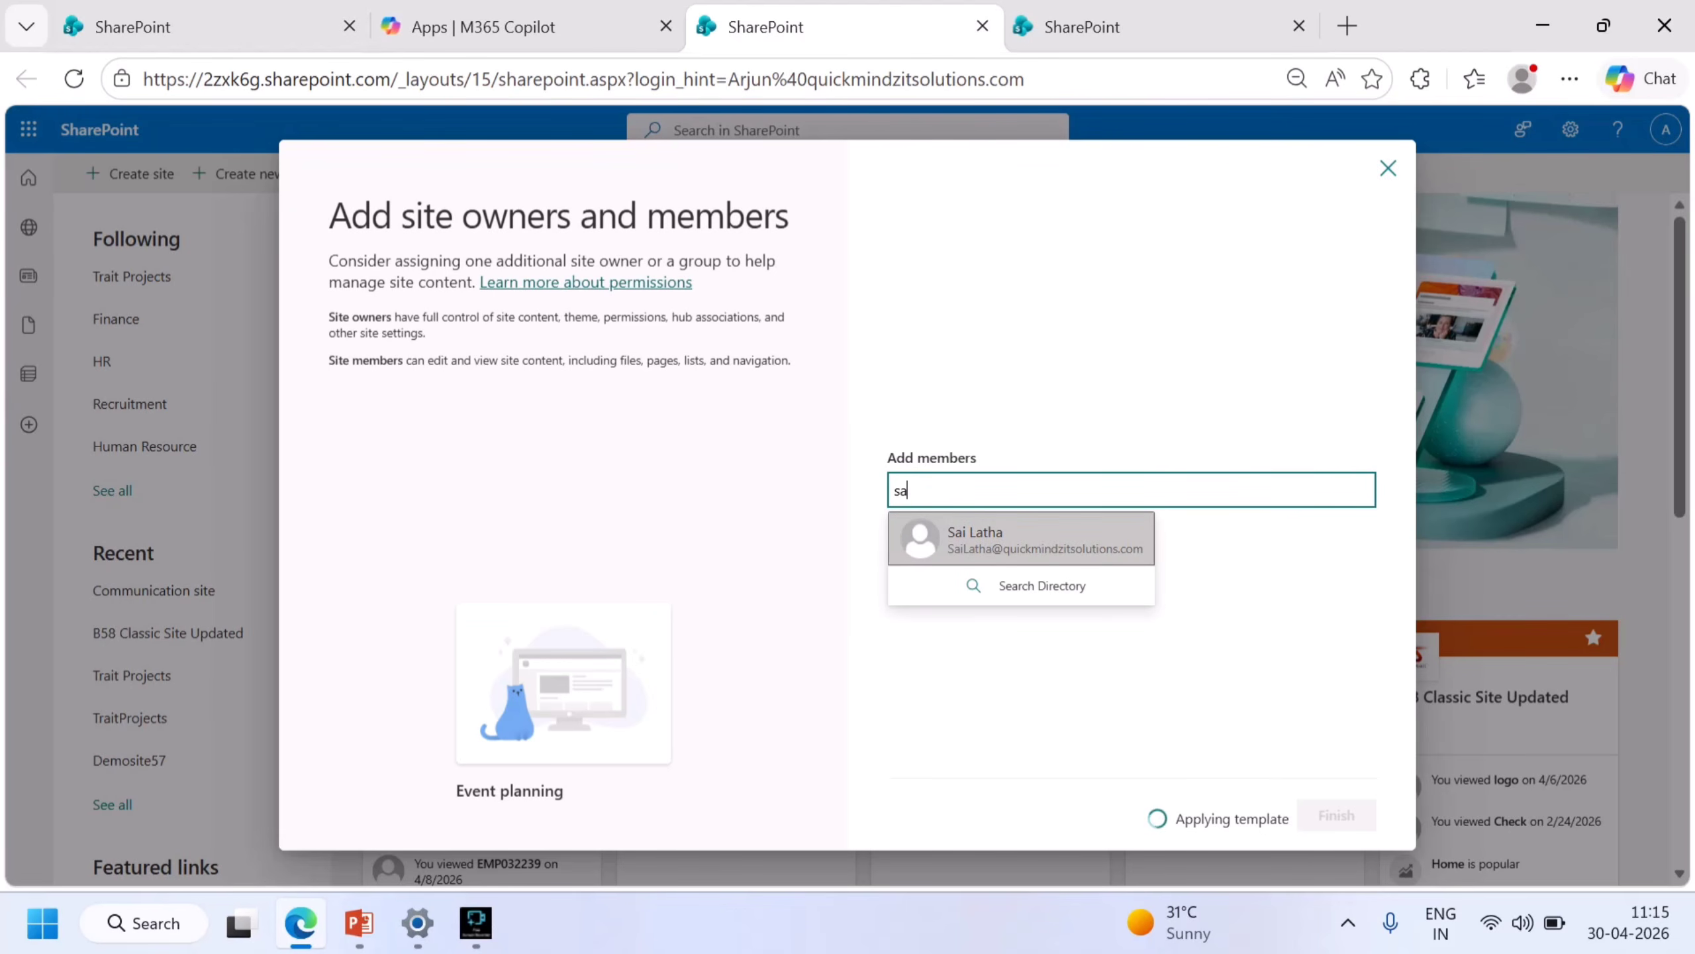
left_click(1021, 538)
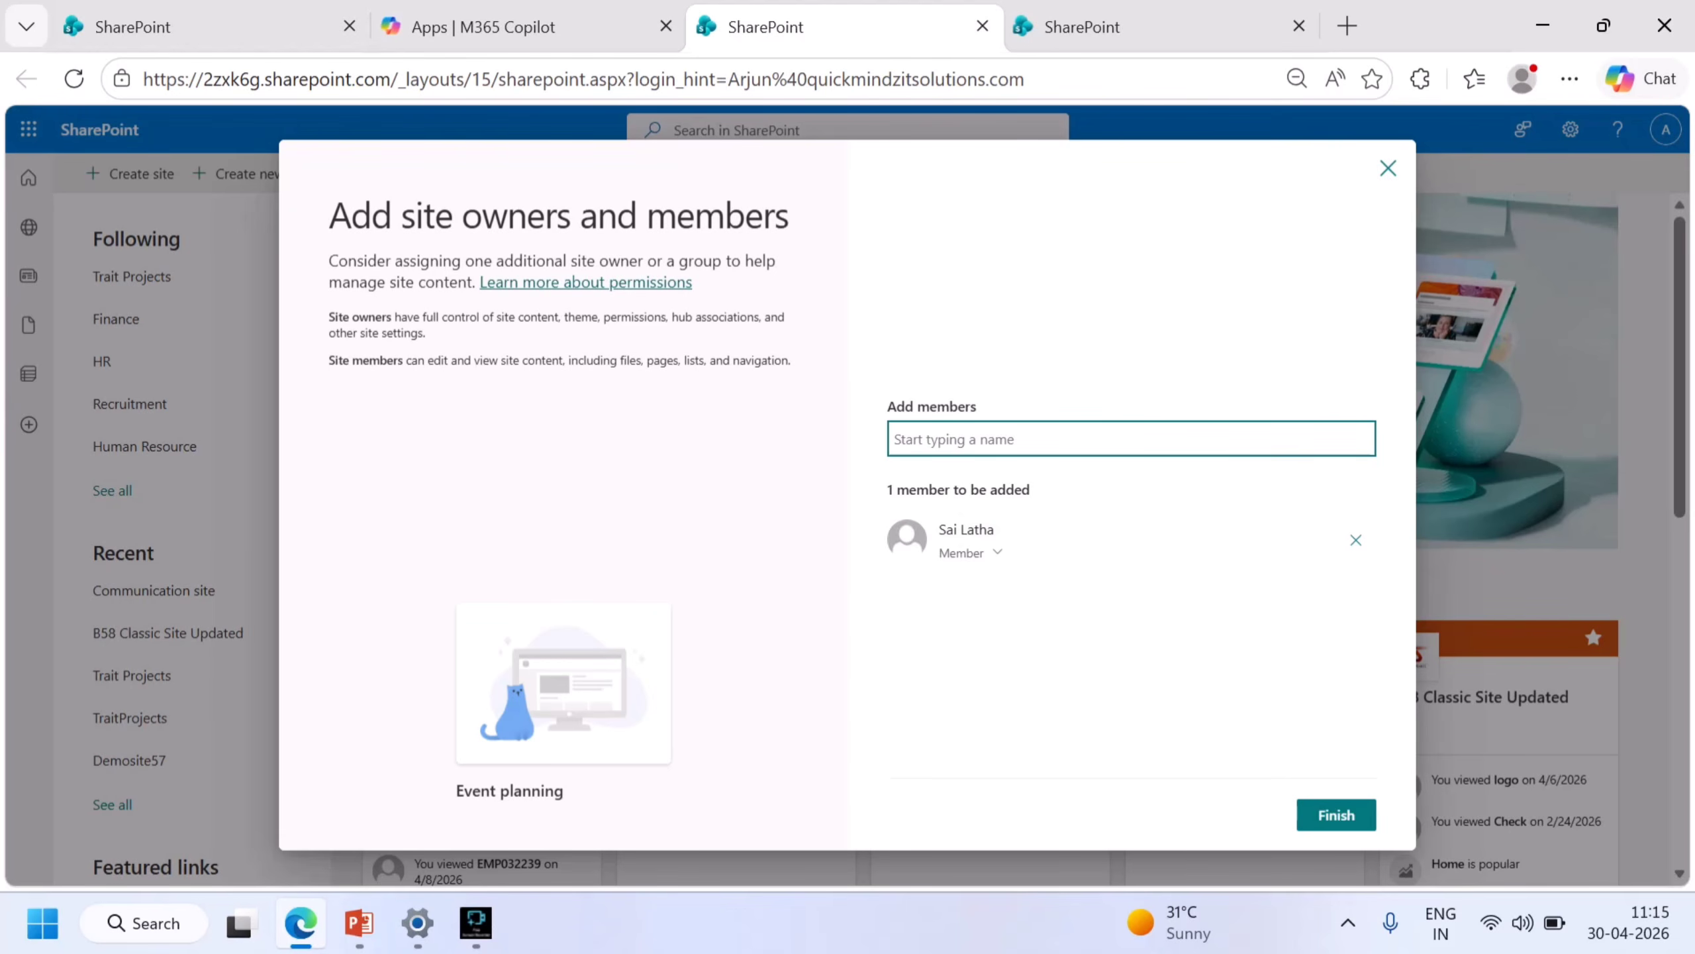
left_click(1360, 814)
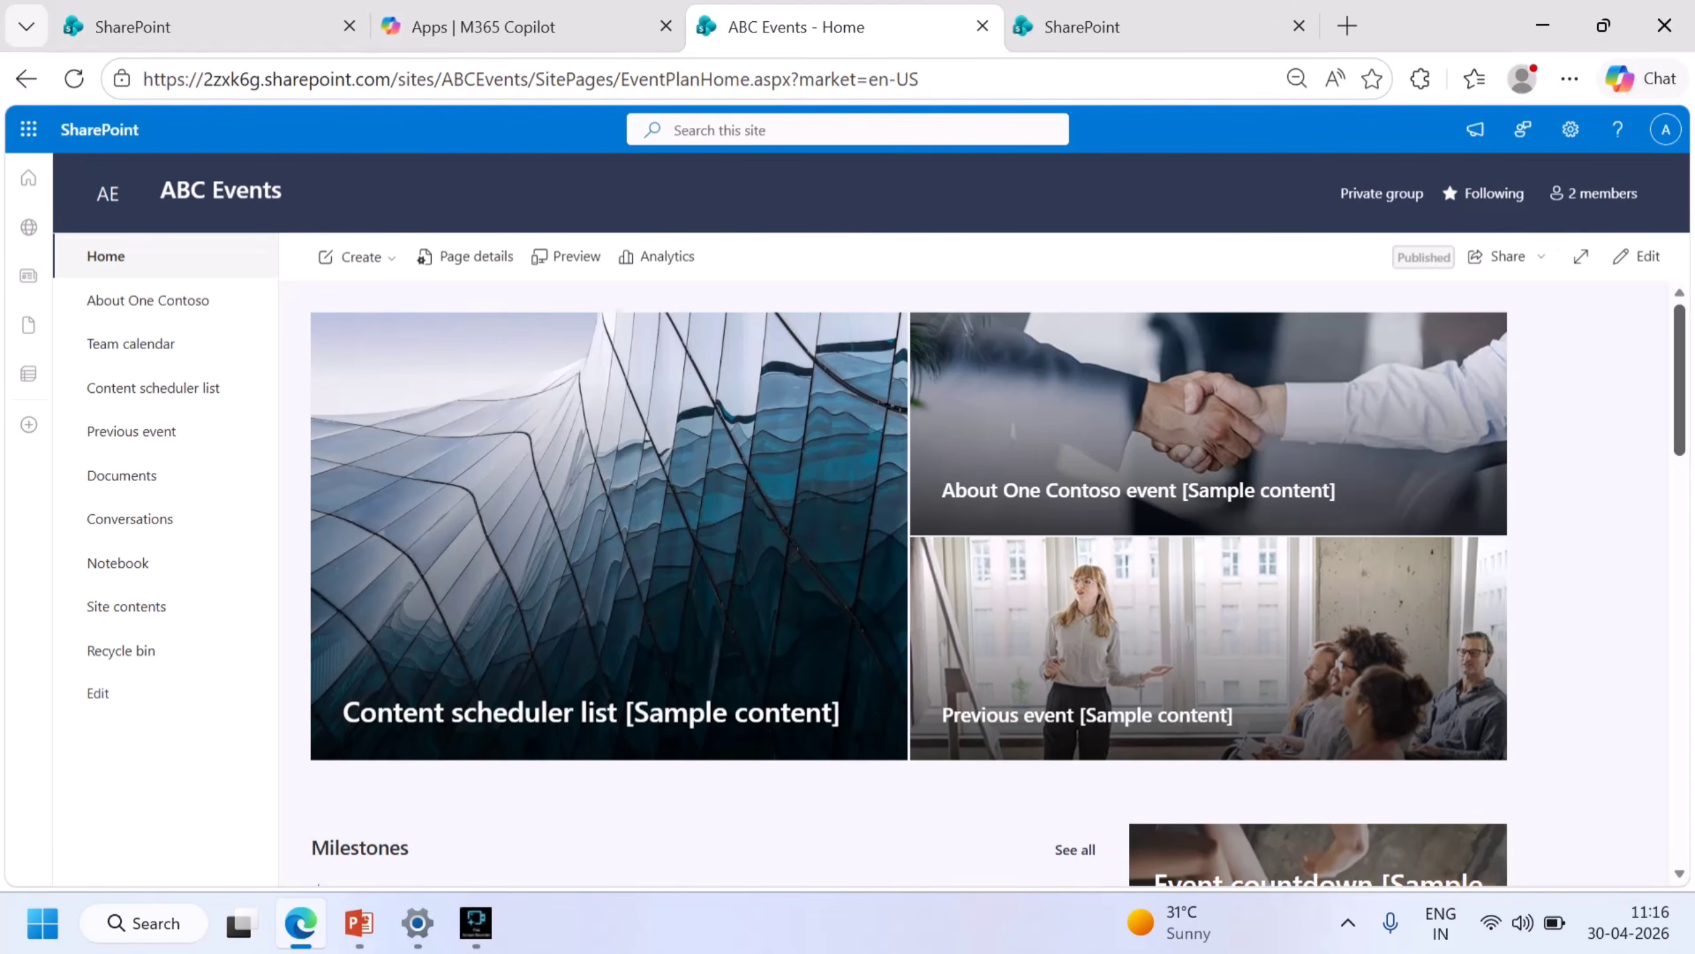
Look through the whole home page of the new ABC Events site, down to the project contacts.
scroll(908, 580, "down", 8)
scroll(908, 580, "down", 8)
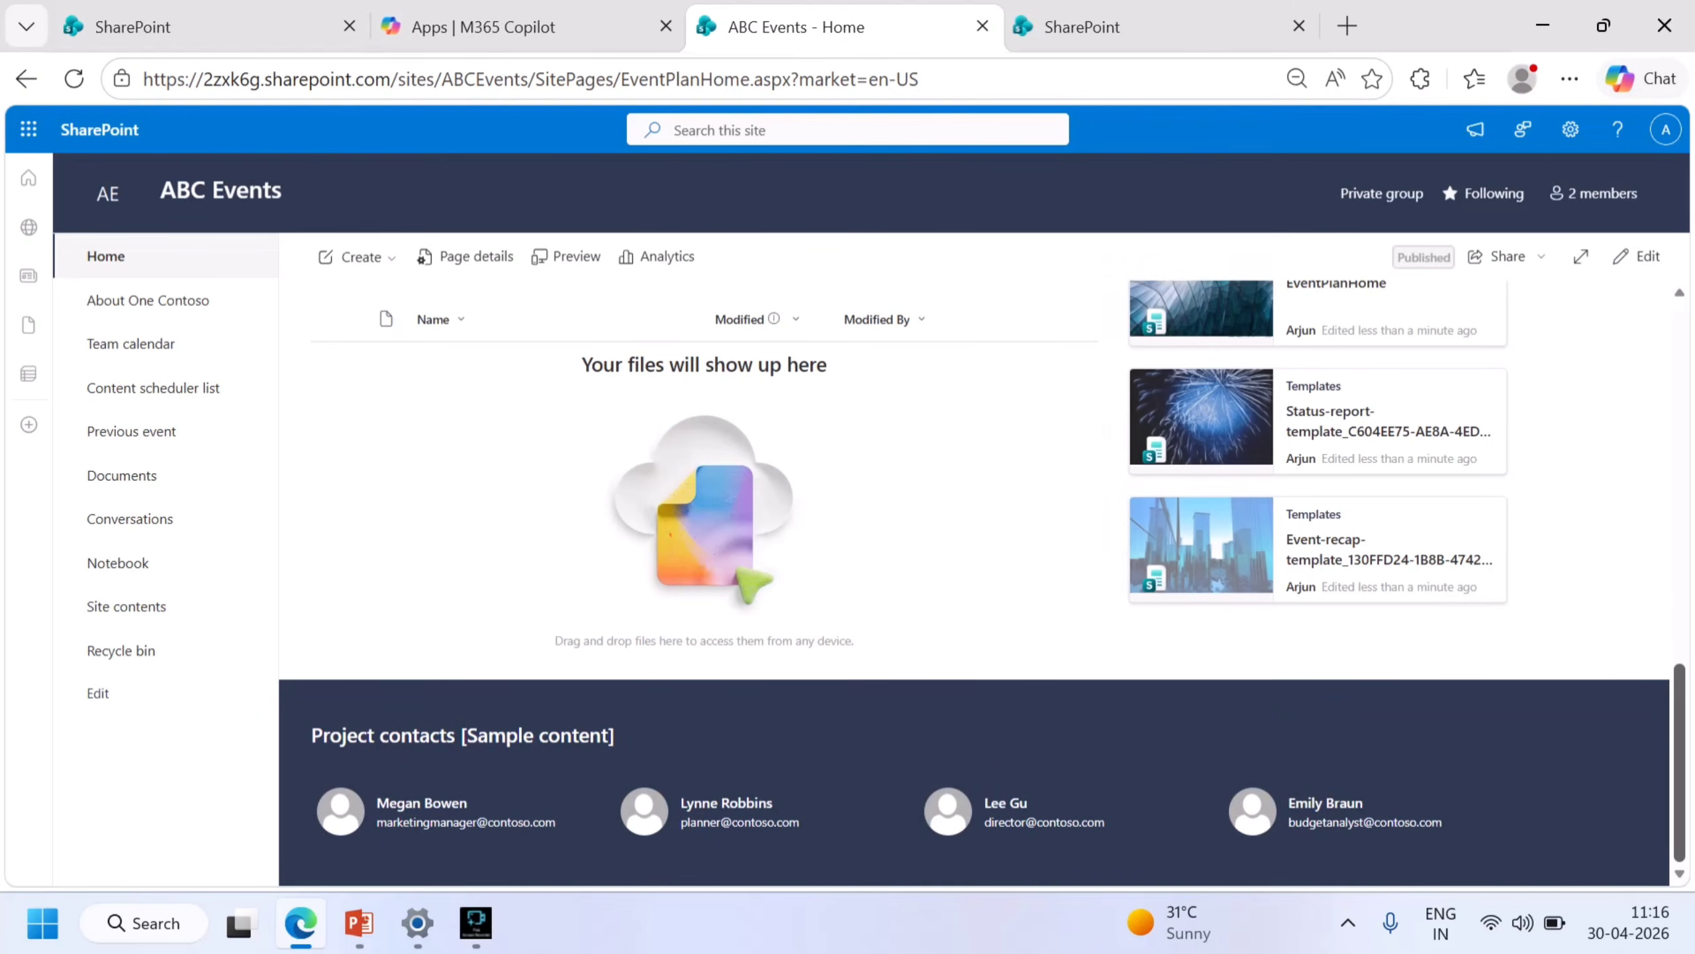
scroll(908, 581, "up", 12)
scroll(908, 581, "up", 3)
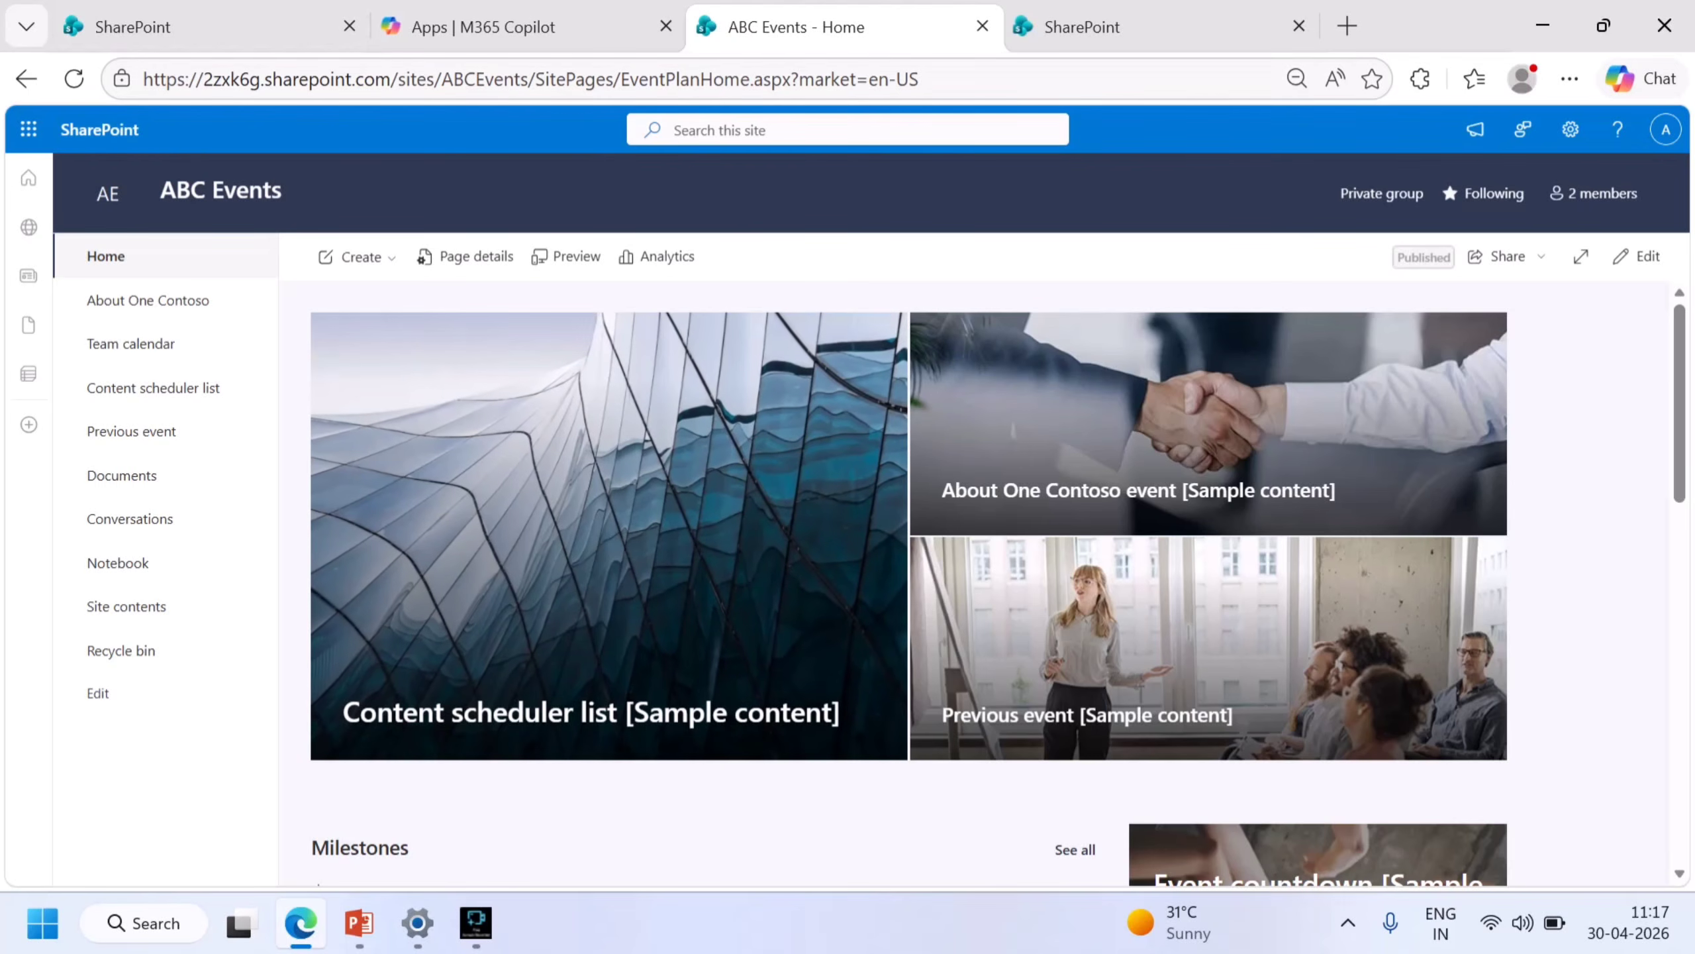
Open SharePoint anew from the Microsoft 365 apps page and start creating a communication site.
mouse_move(508, 27)
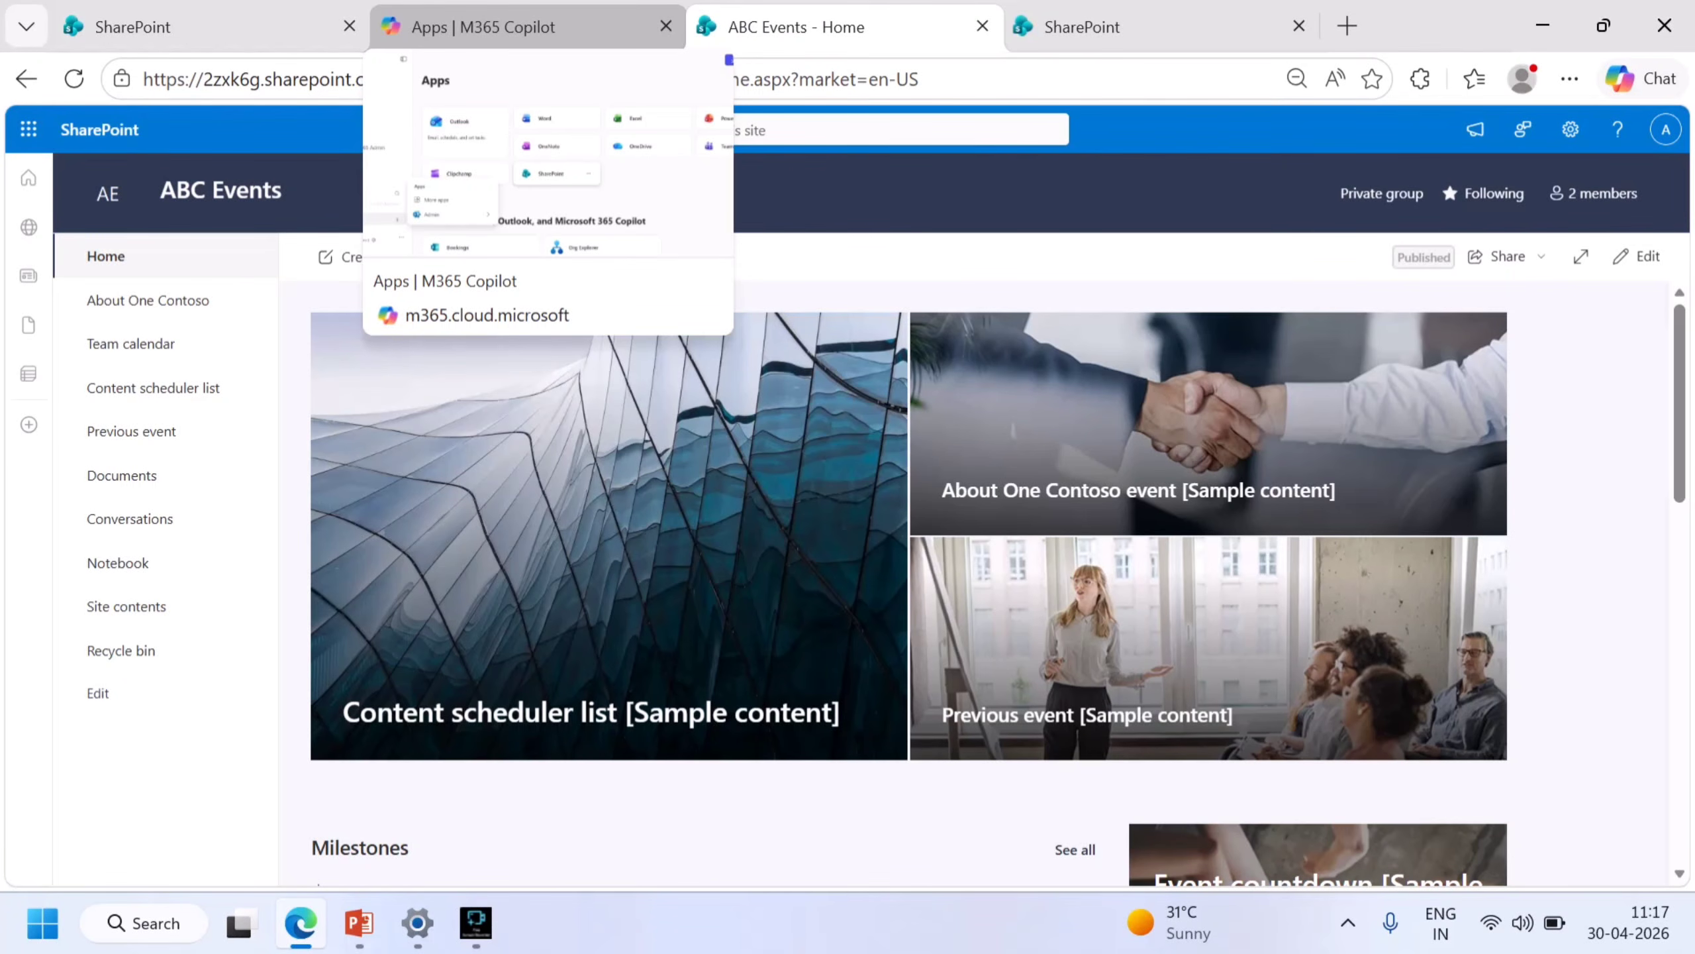
left_click(507, 27)
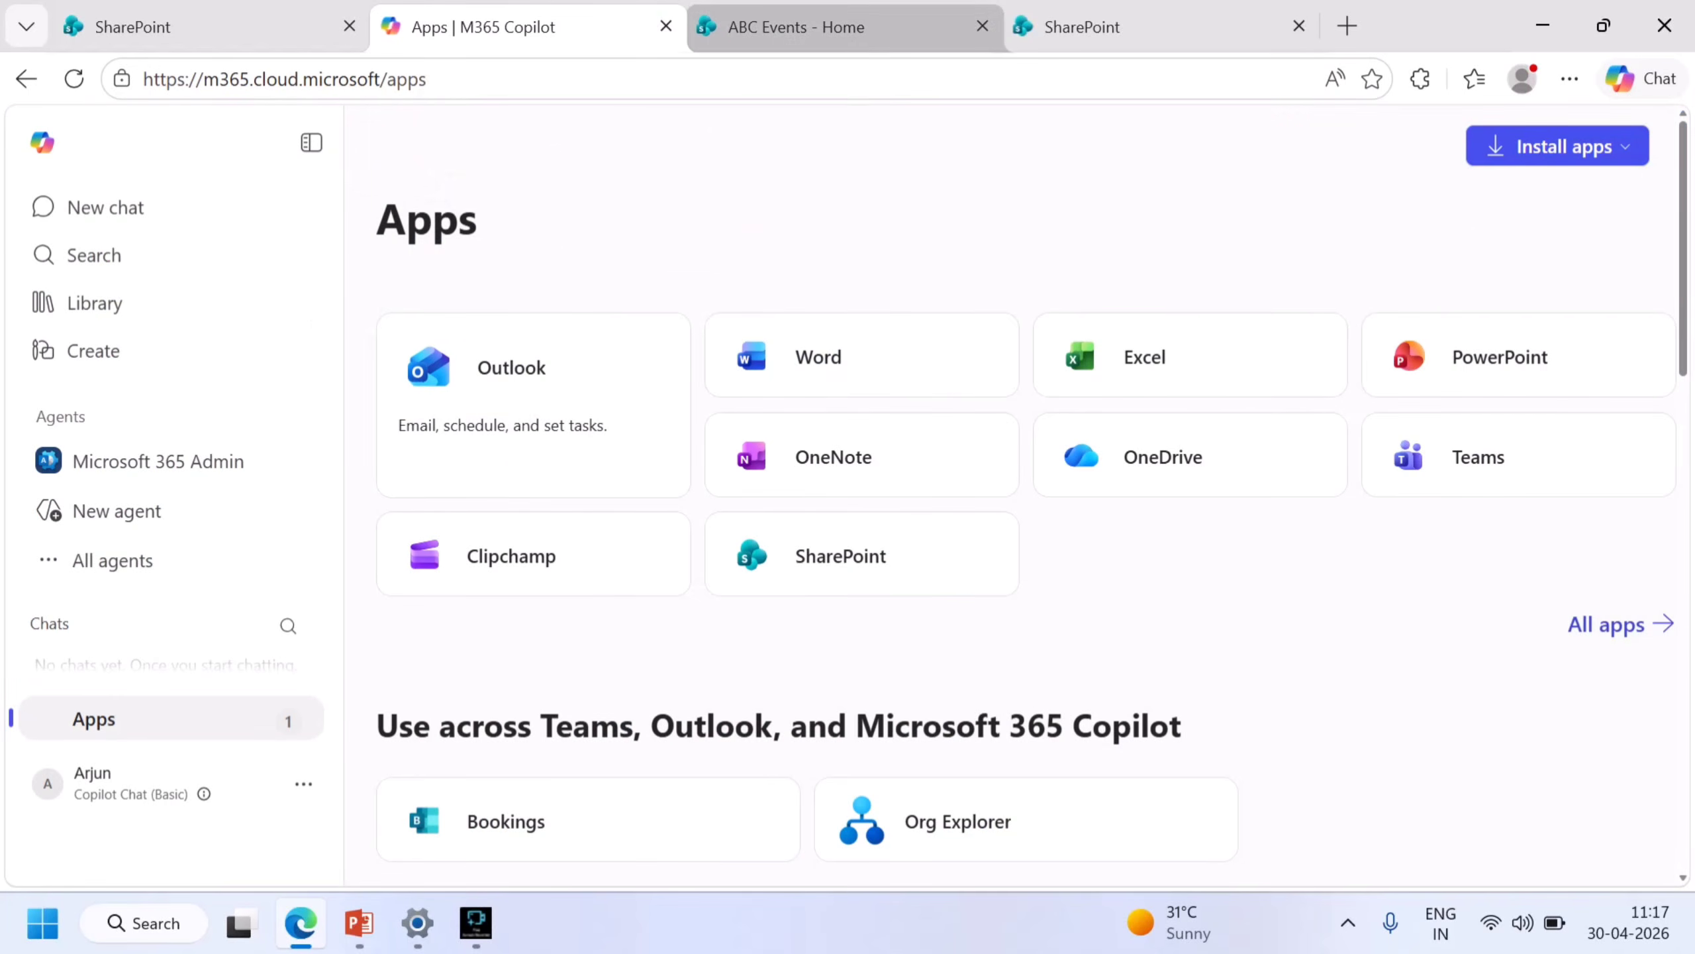
left_click(828, 27)
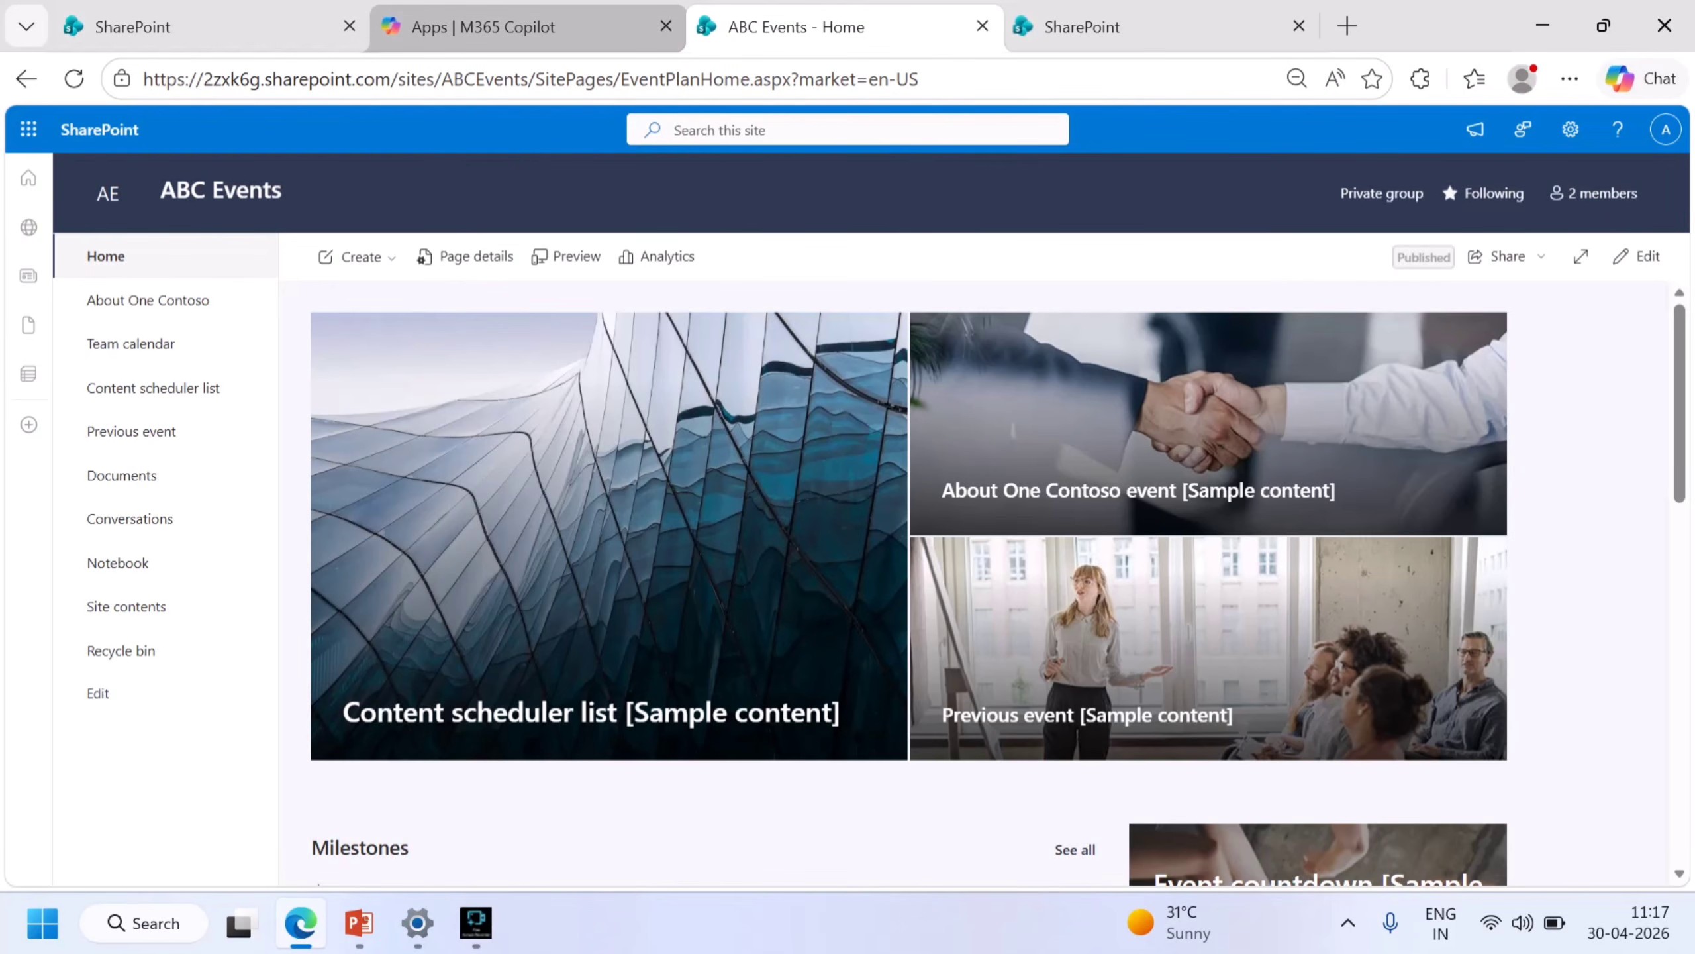
mouse_move(507, 27)
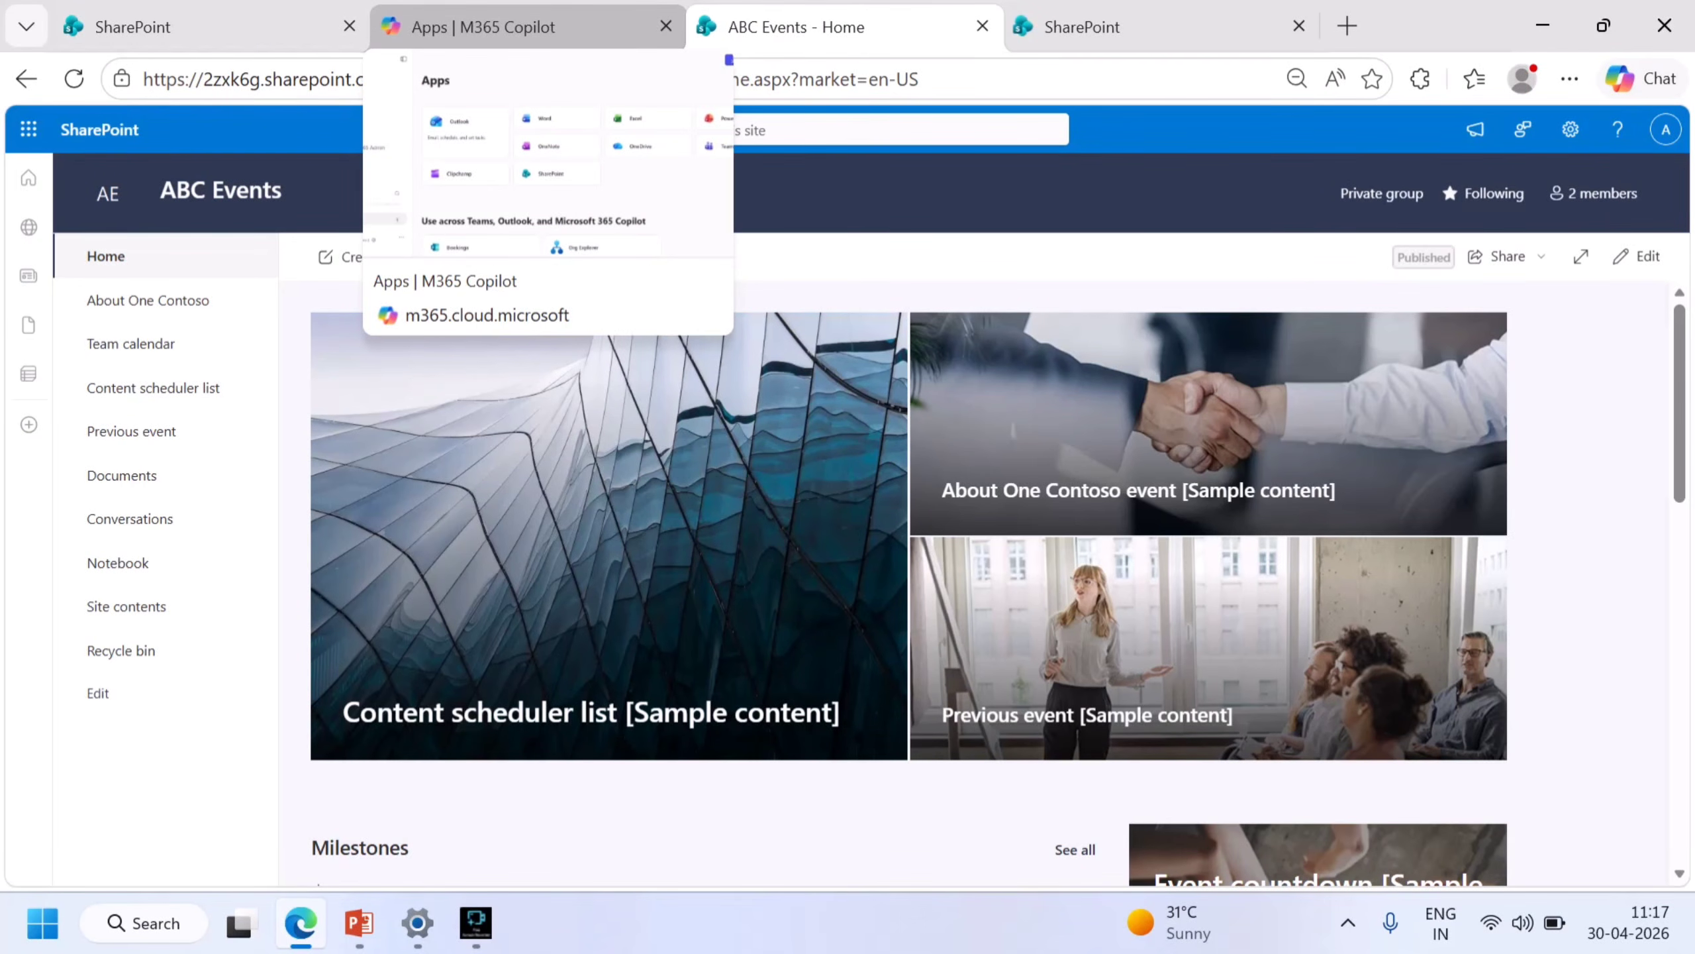
left_click(507, 27)
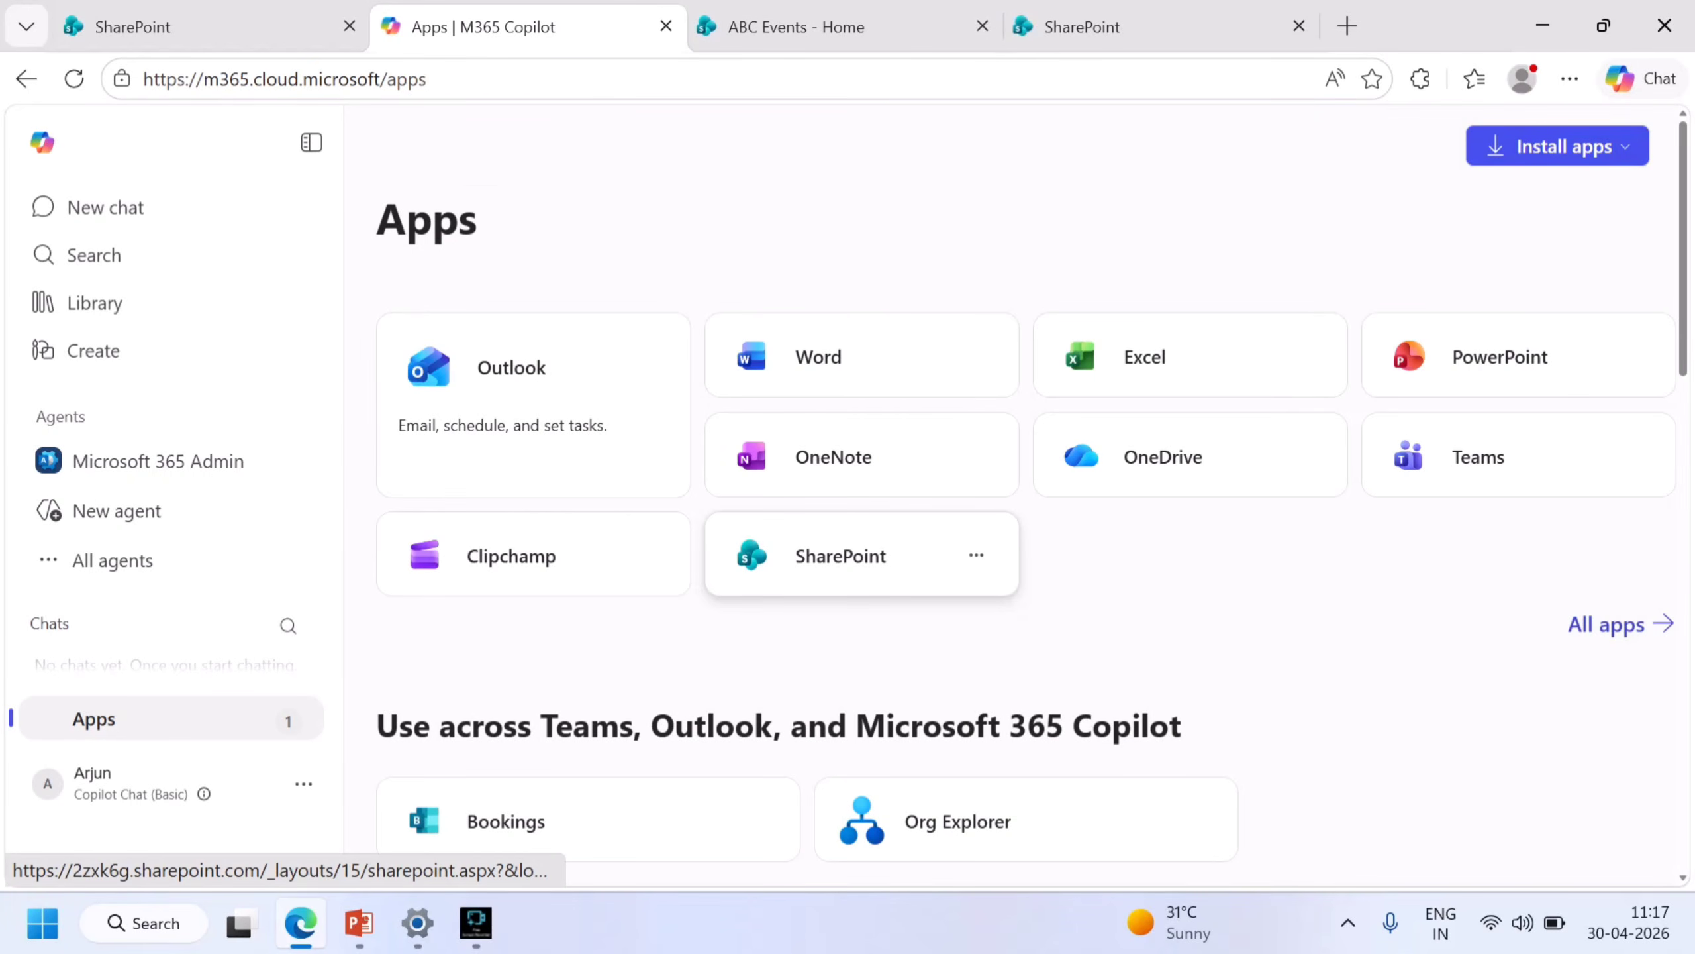
left_click(841, 556)
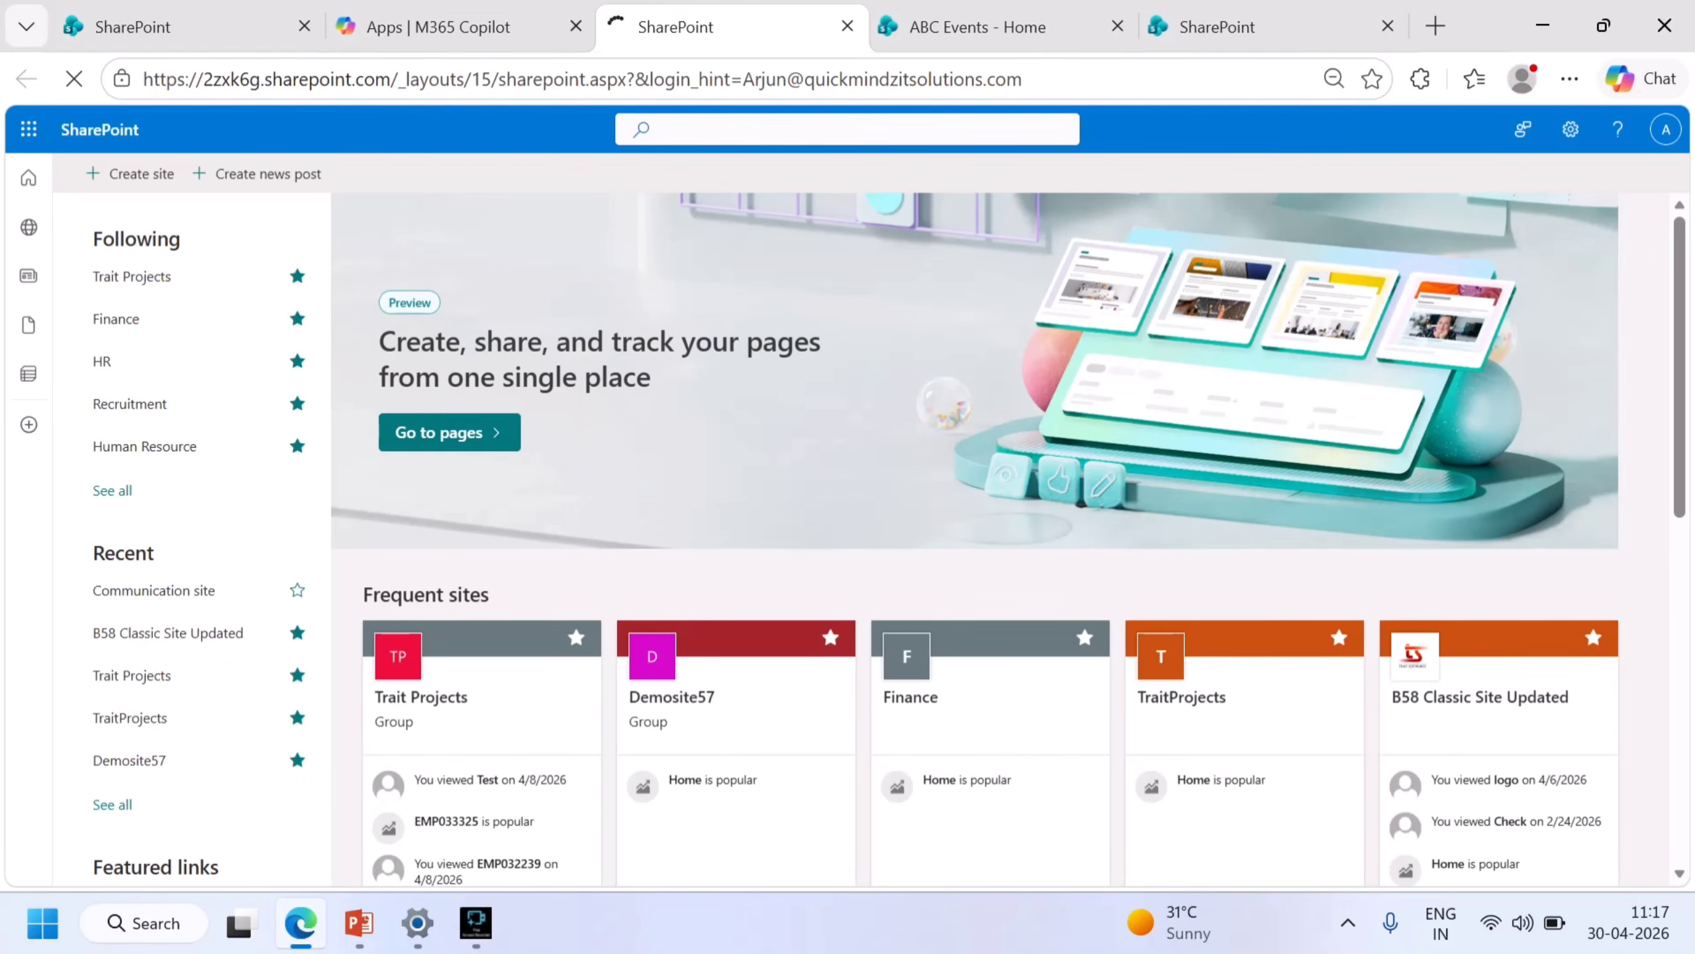
left_click(141, 175)
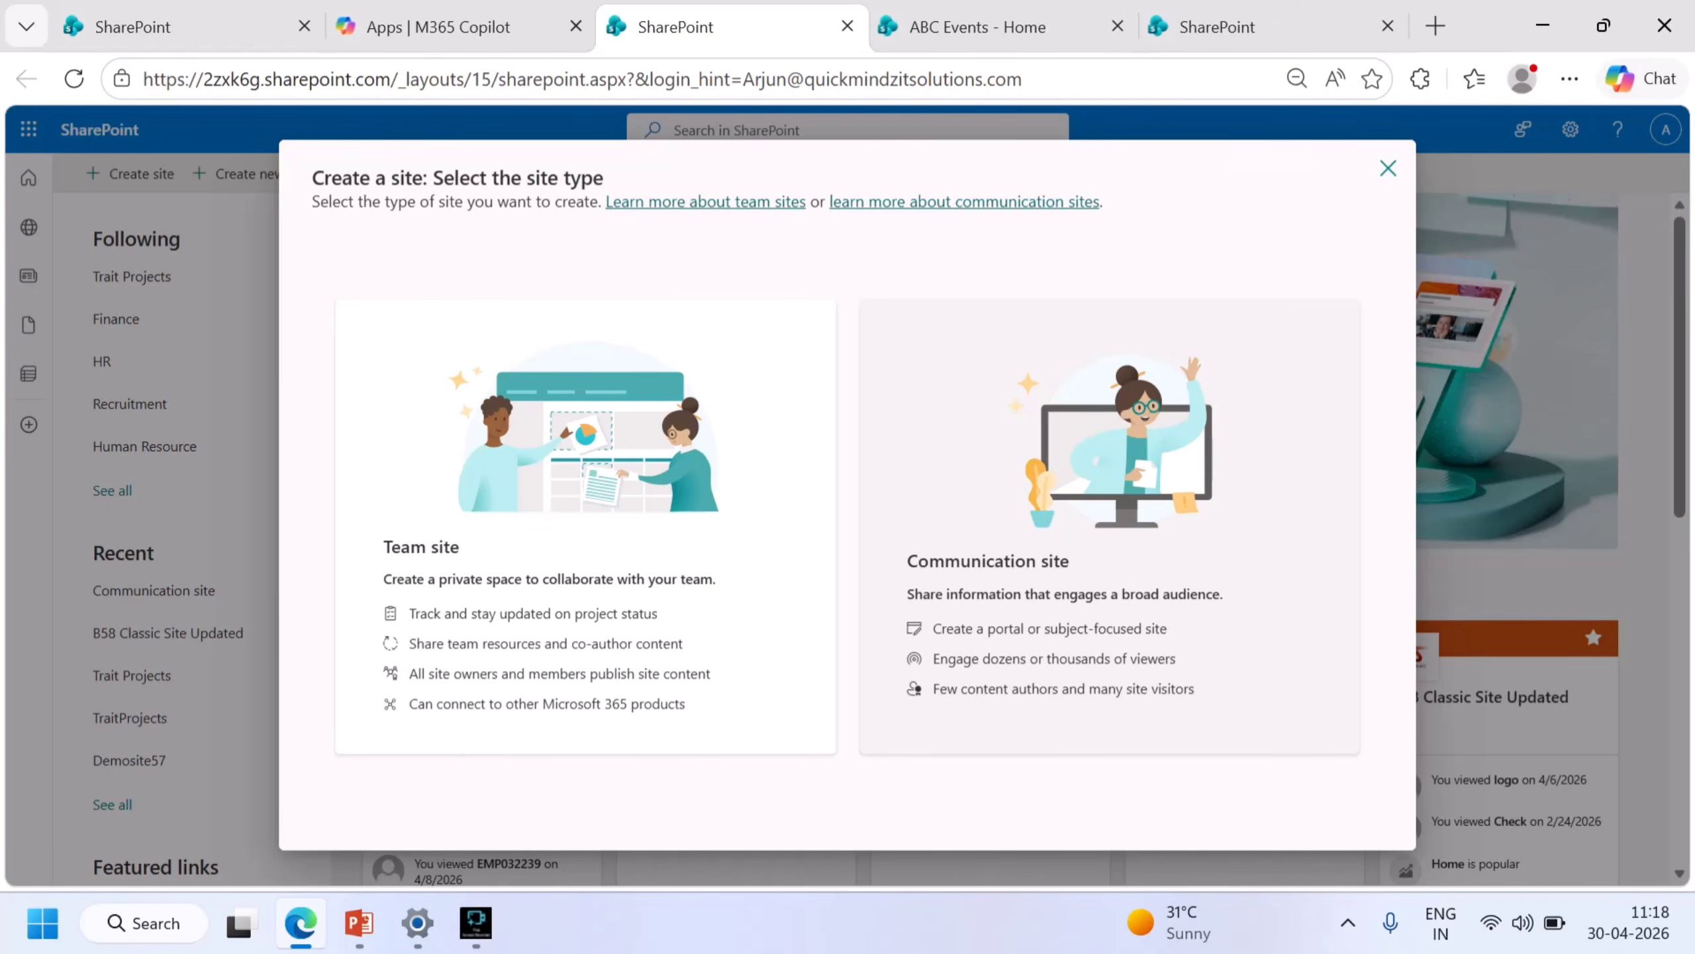
left_click(1201, 507)
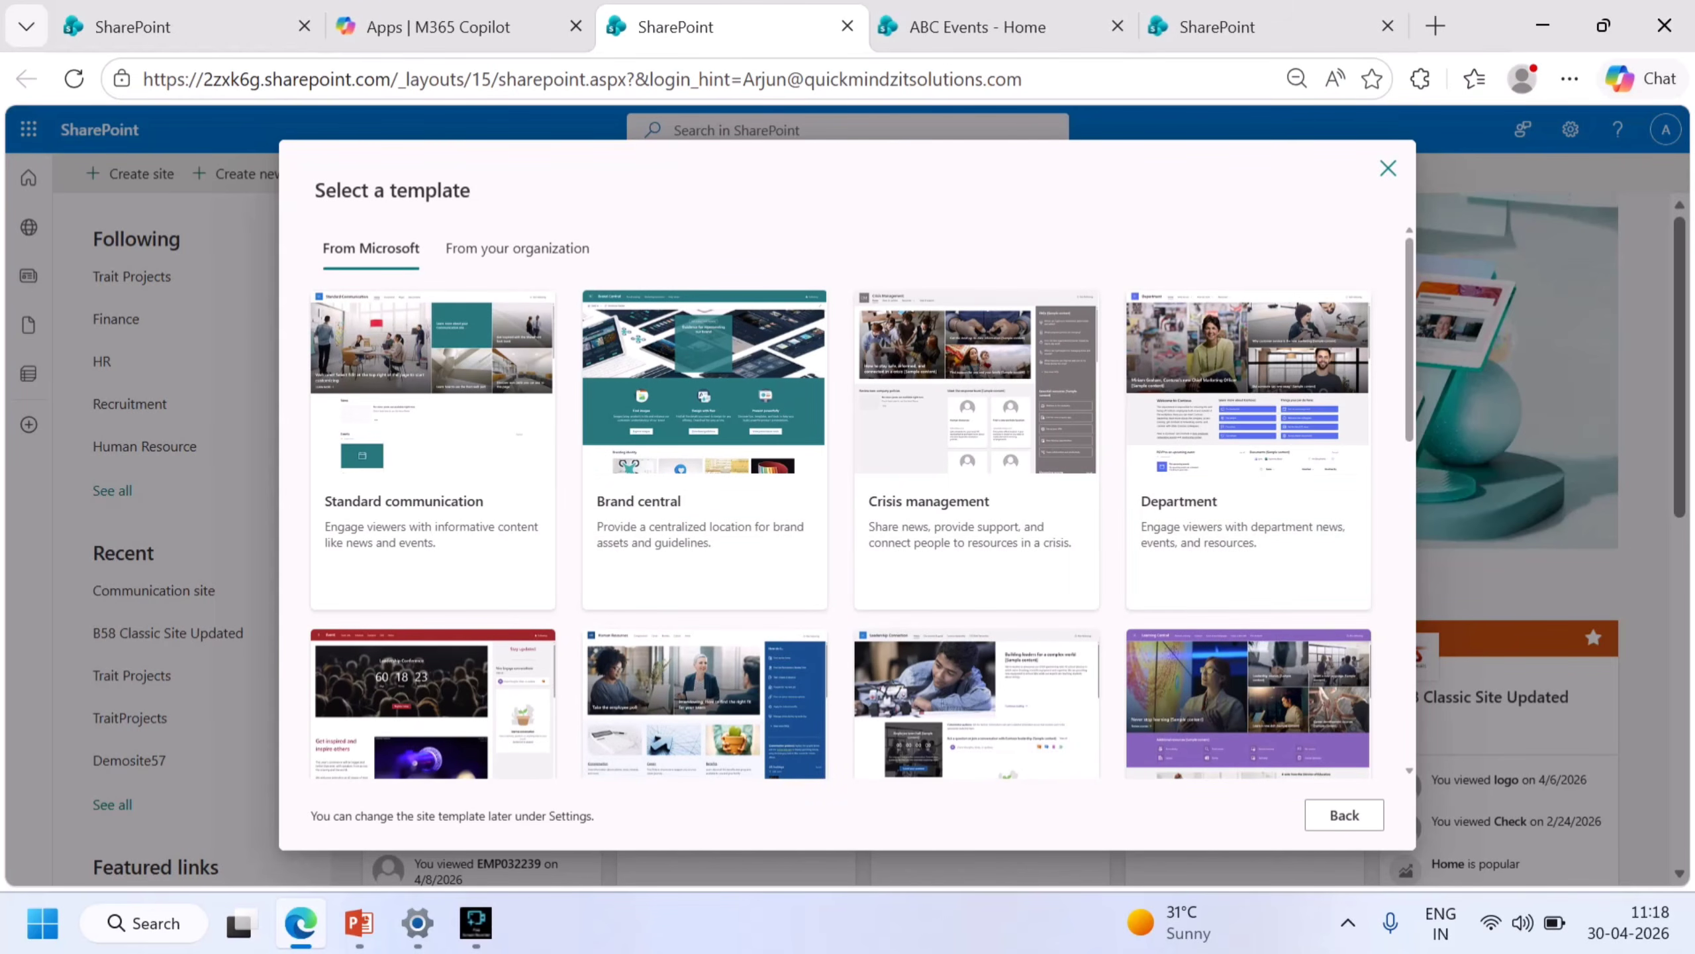
Browse the Microsoft communication site templates, preview Standard communication with its home page, and use it for the new site.
scroll(861, 506, "down", 8)
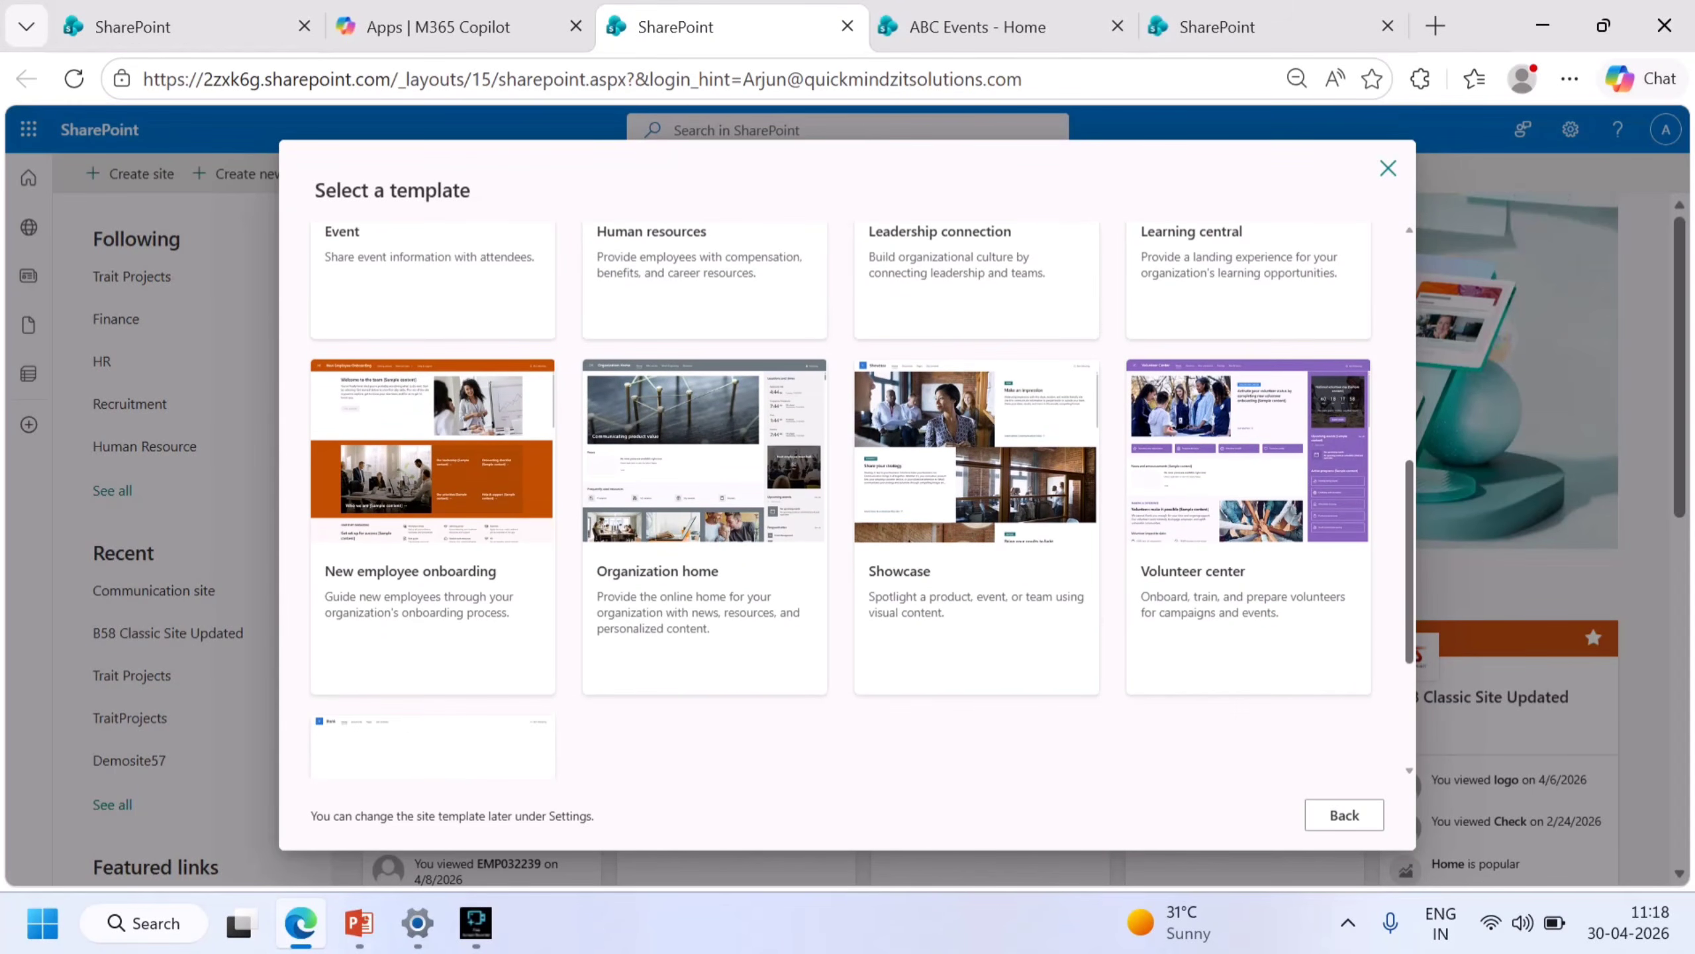
scroll(860, 505, "down", 2)
scroll(861, 506, "up", 4)
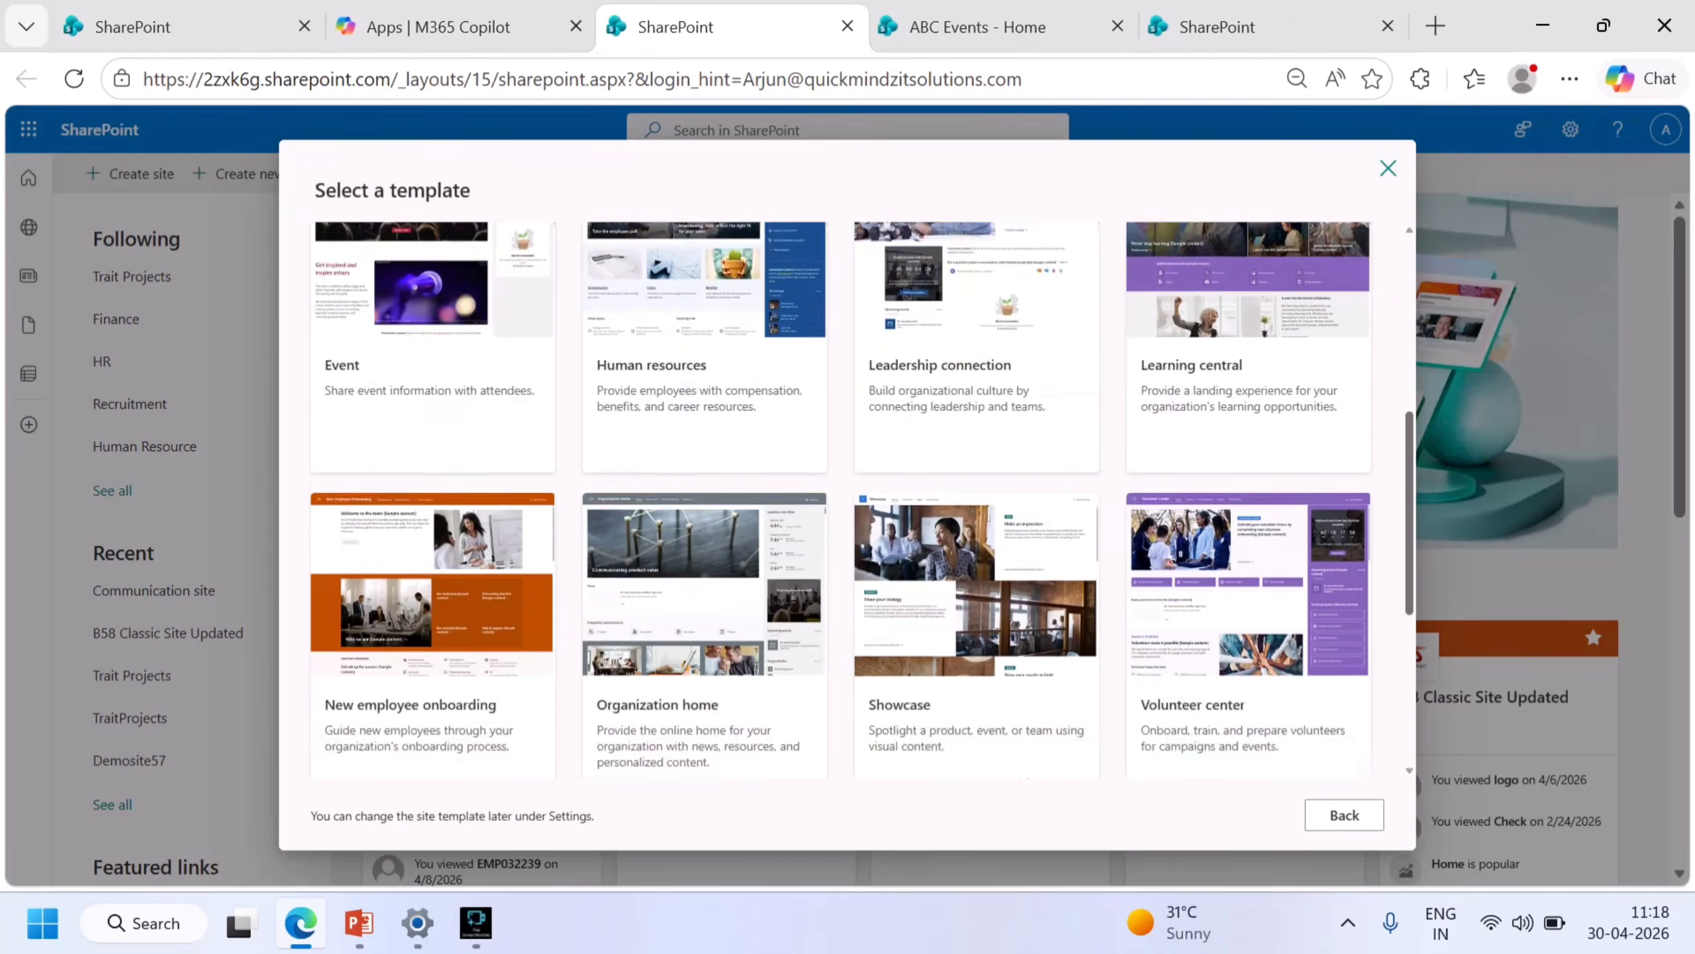
scroll(861, 505, "up", 6)
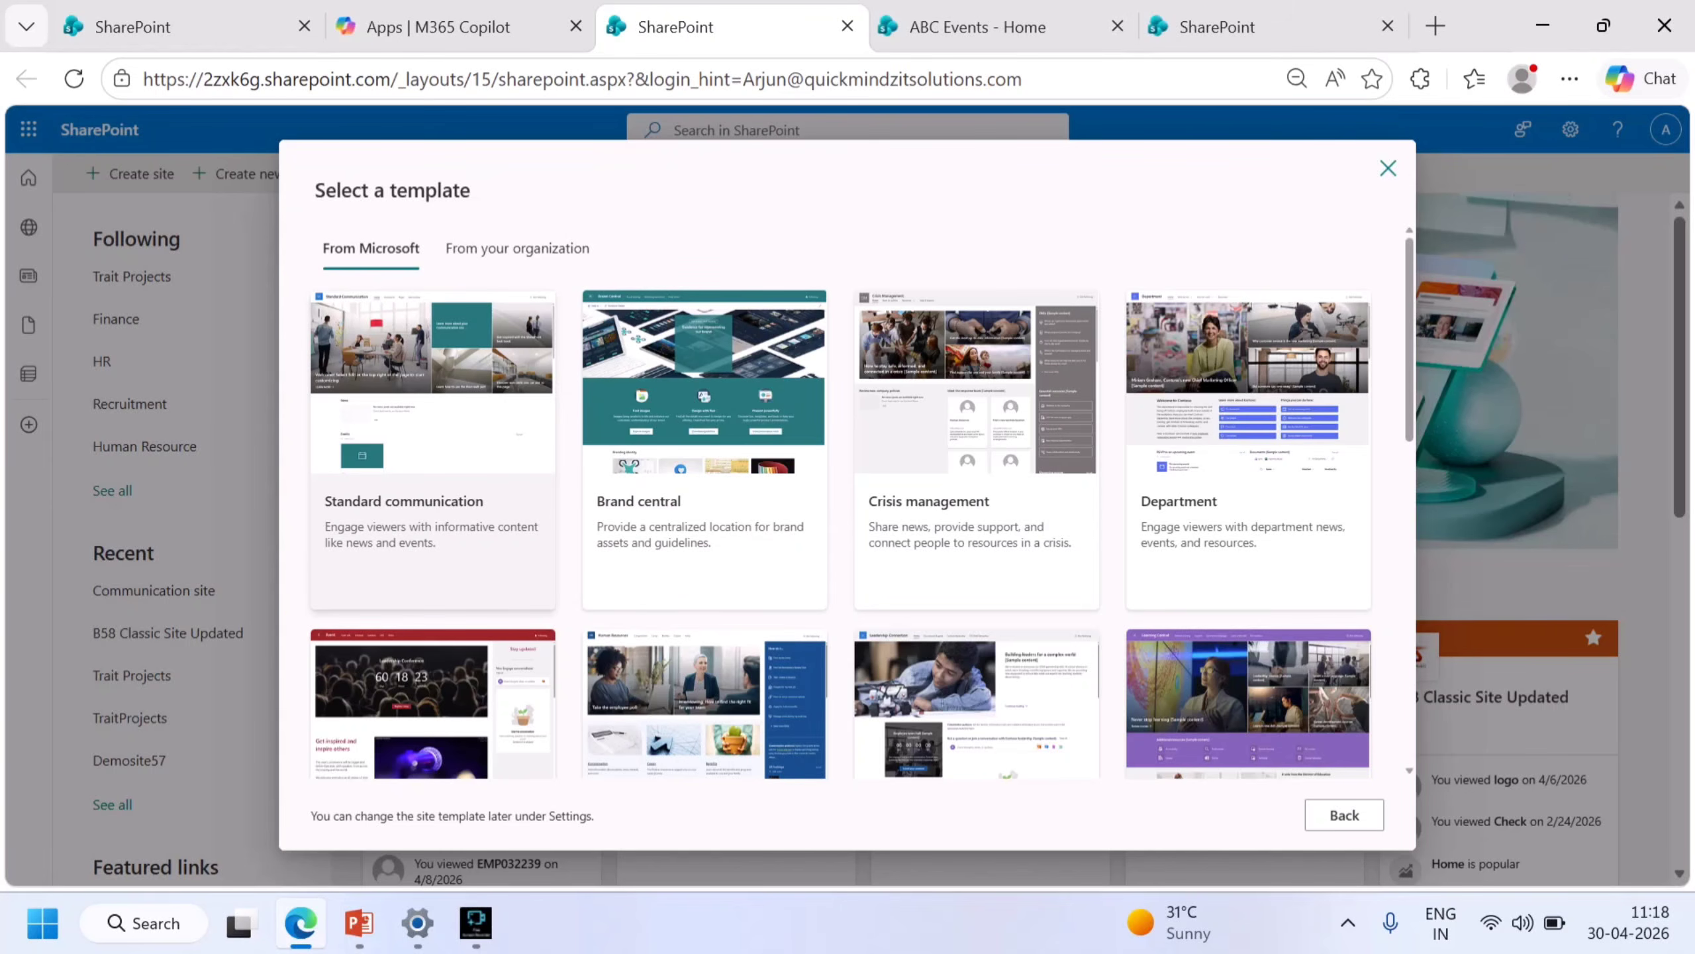
left_click(432, 449)
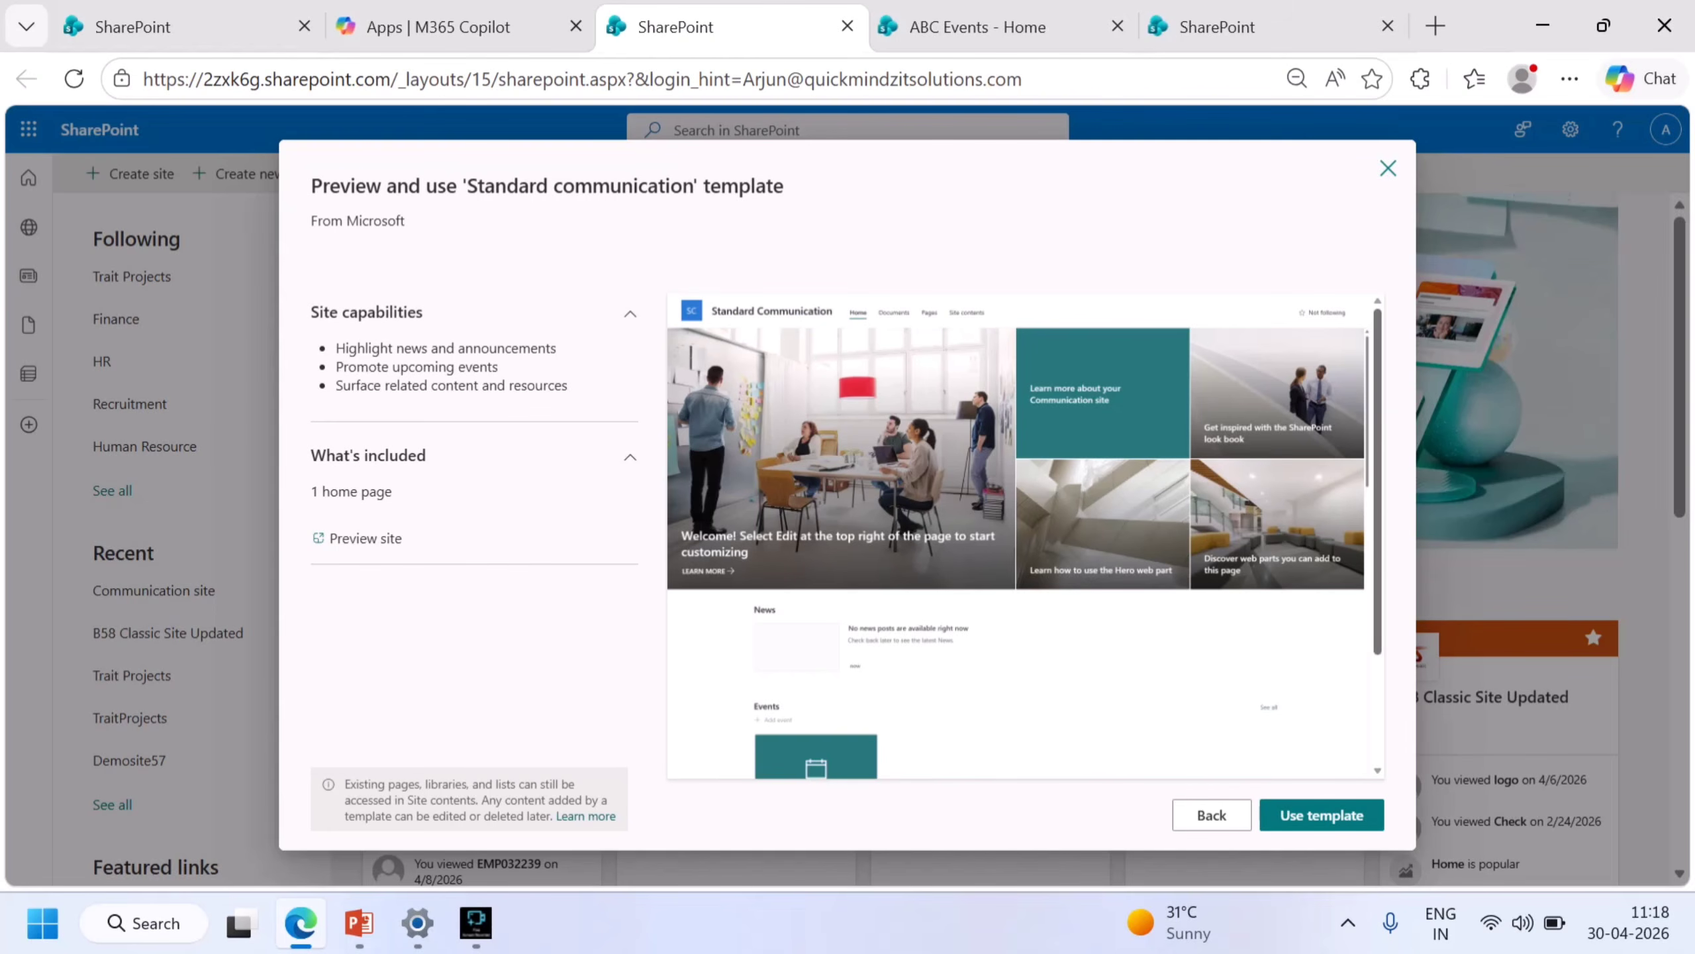
scroll(1021, 534, "down", 2)
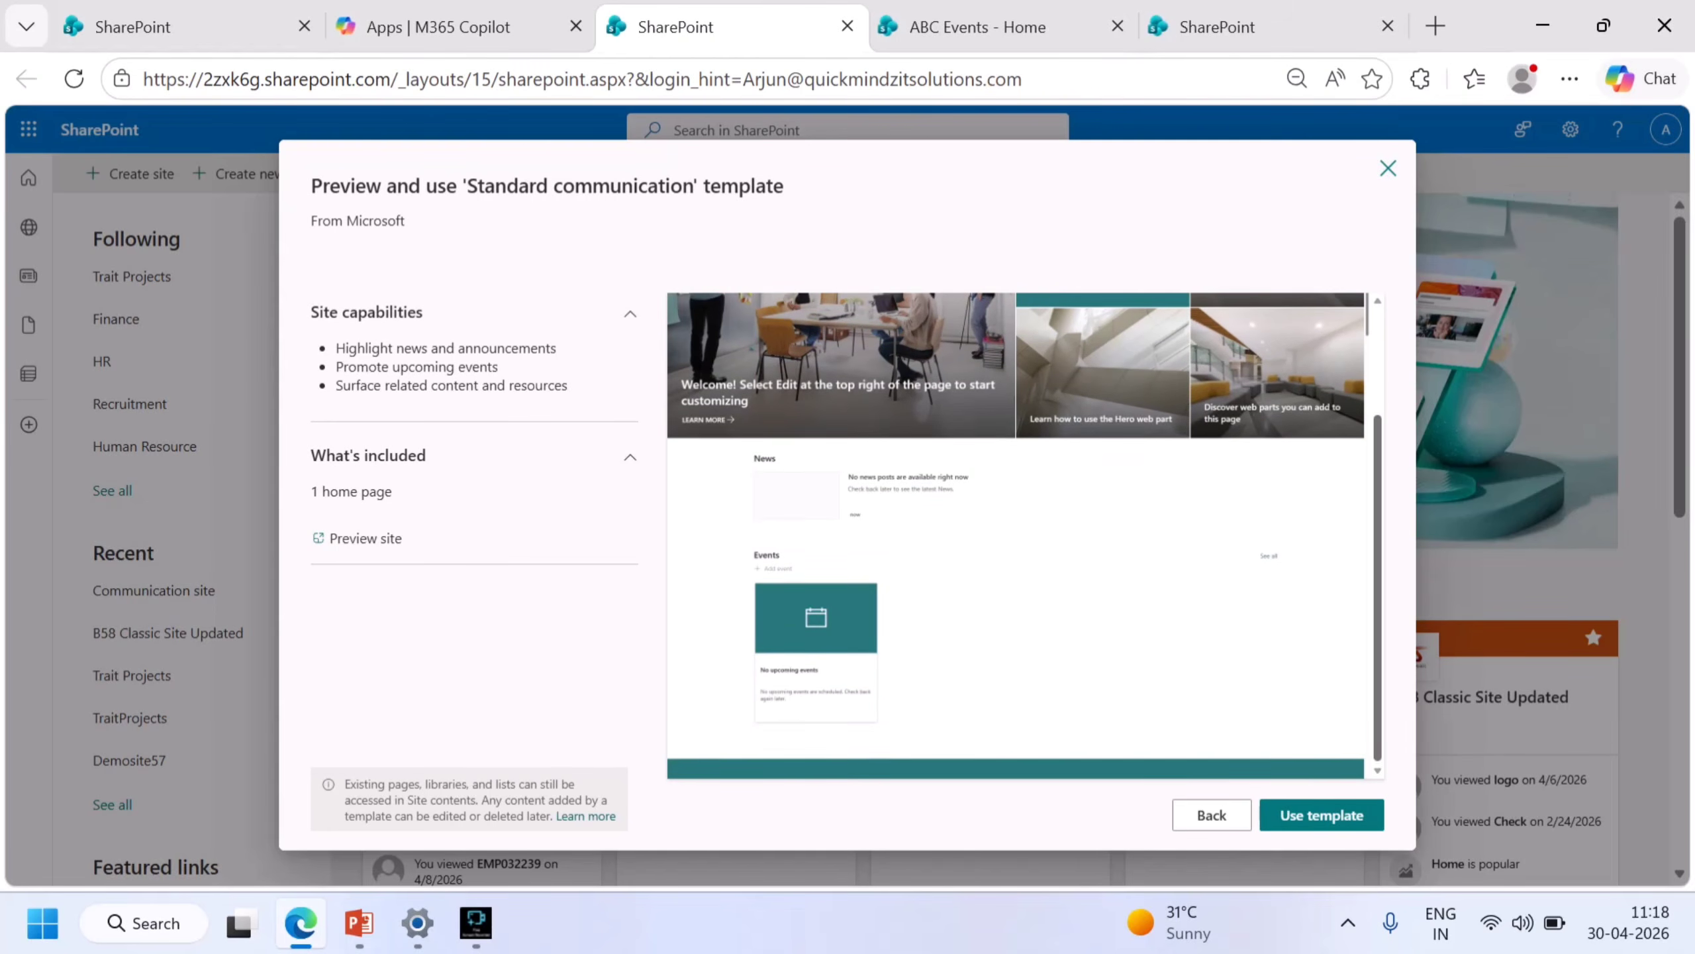
scroll(1021, 535, "up", 2)
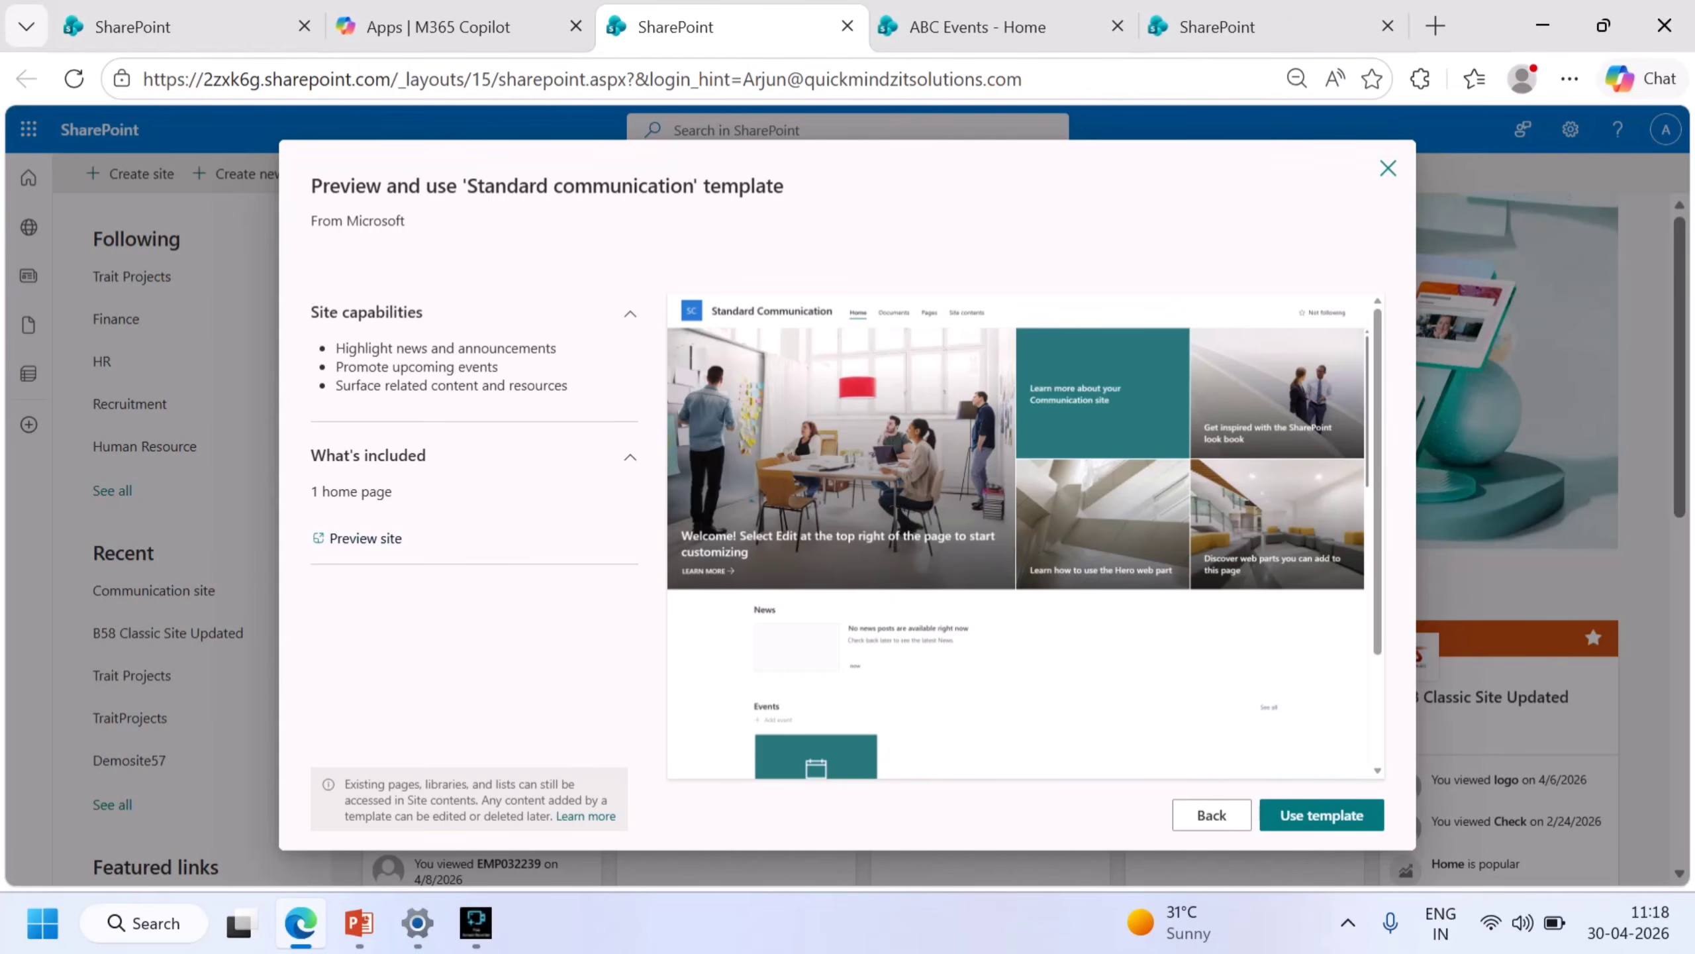
left_click(366, 538)
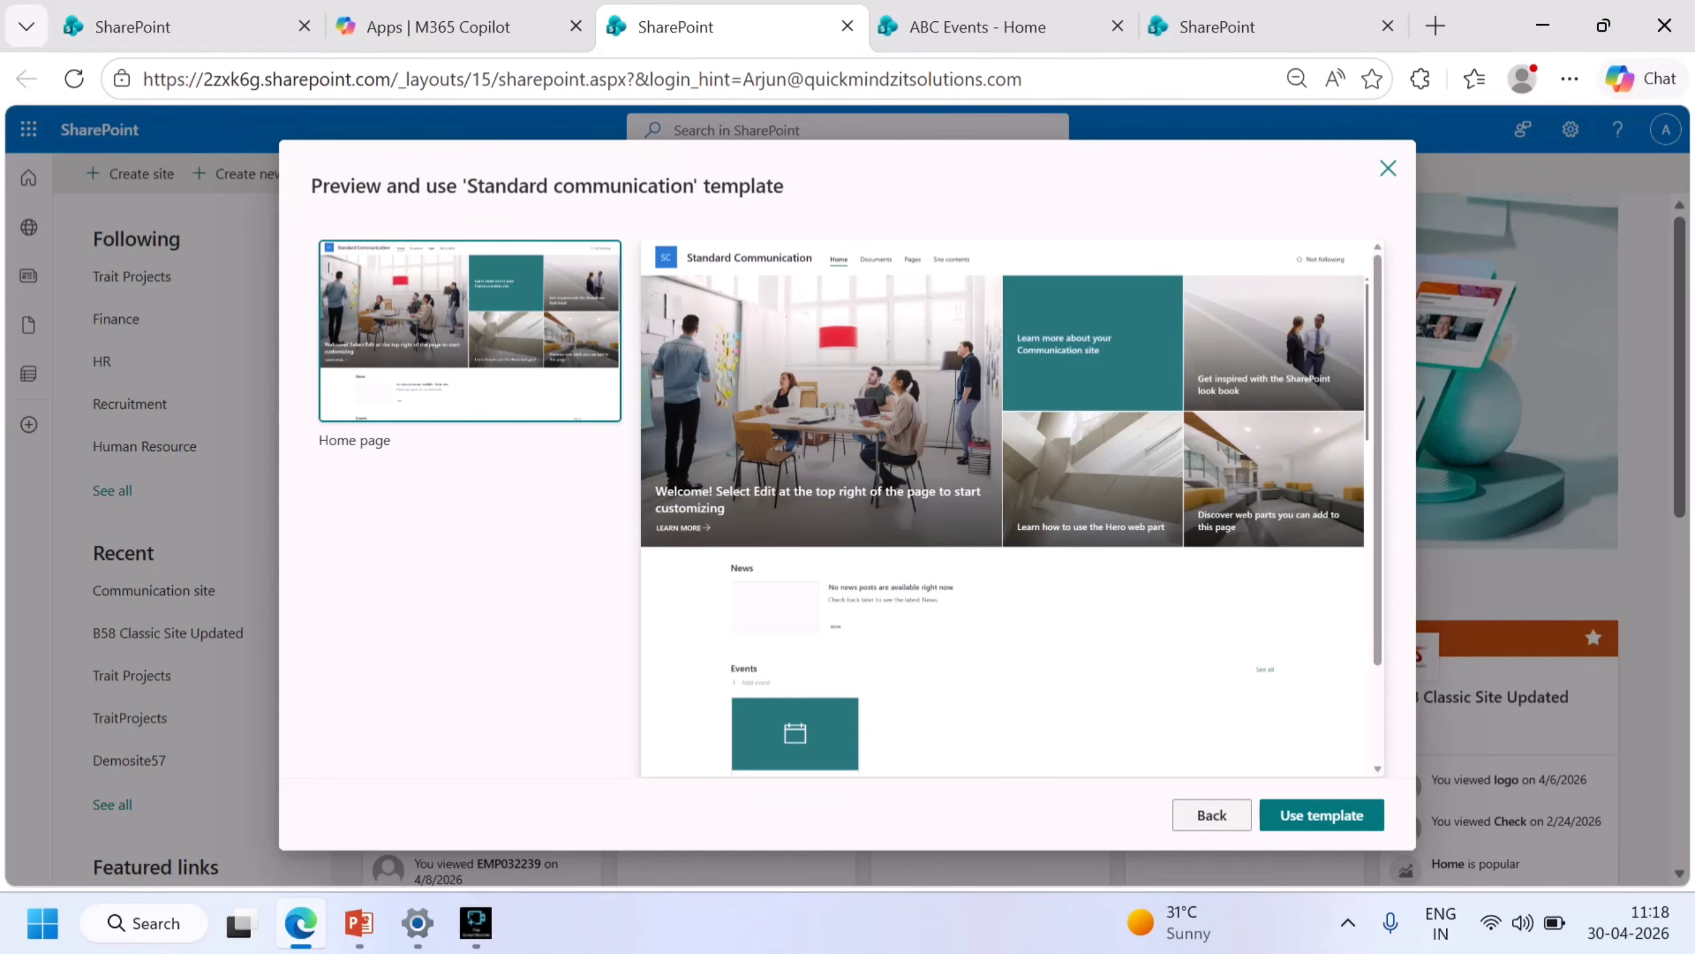
left_click(1211, 815)
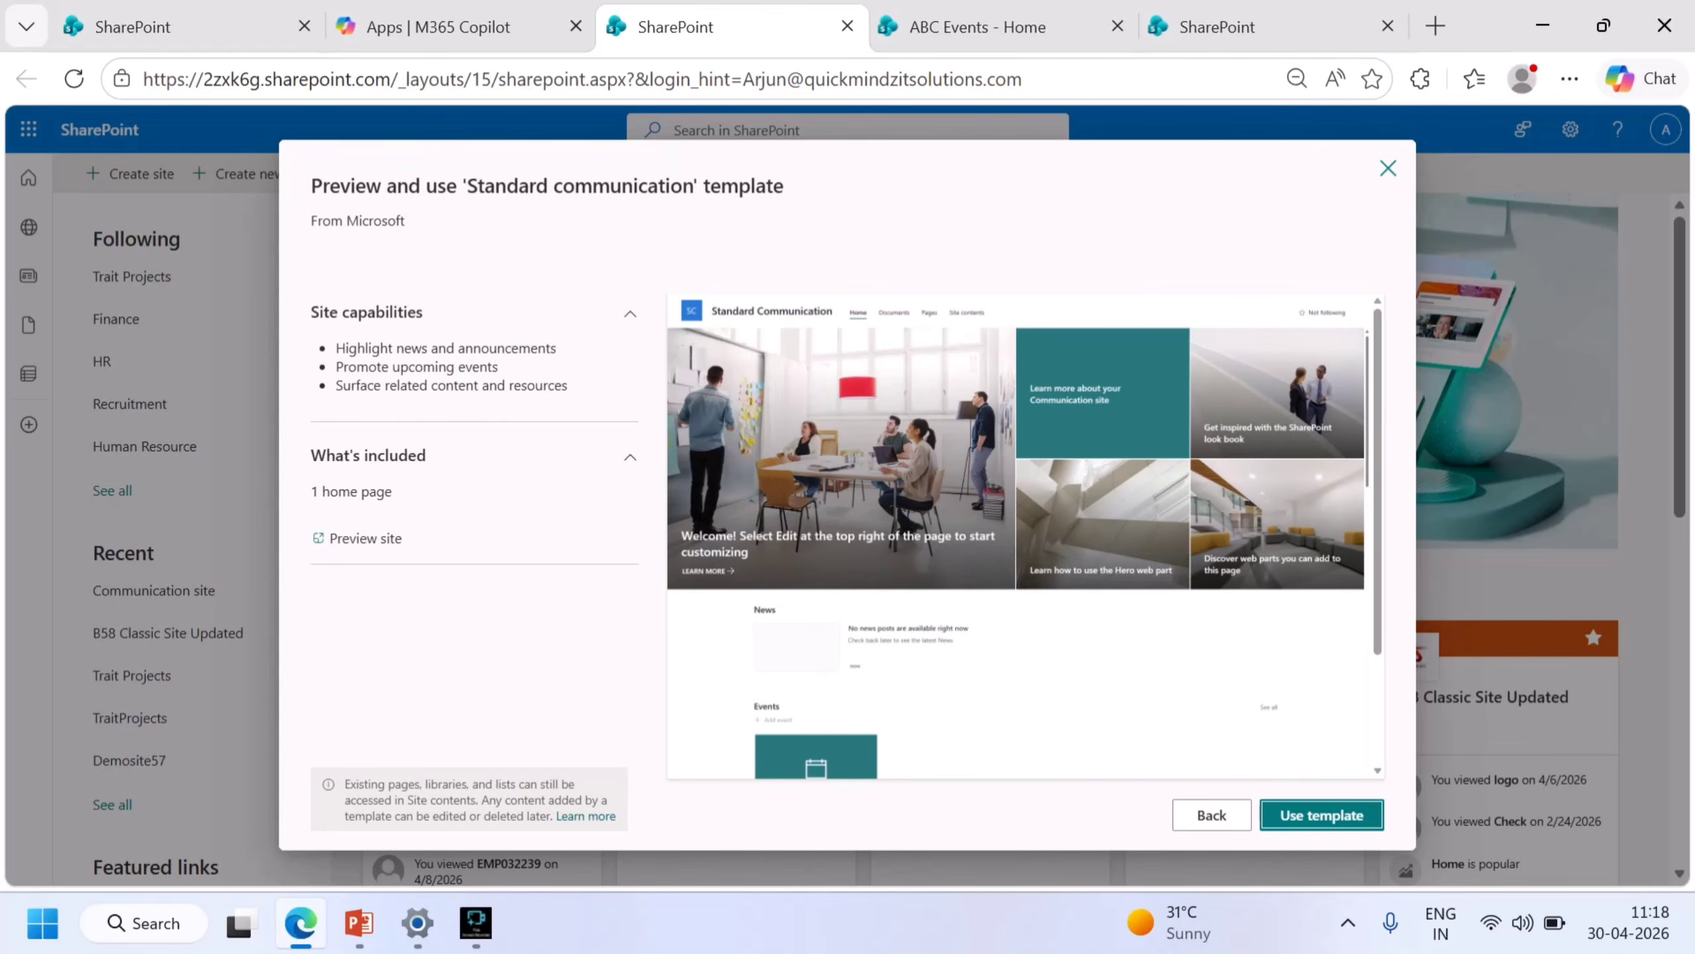
left_click(1321, 814)
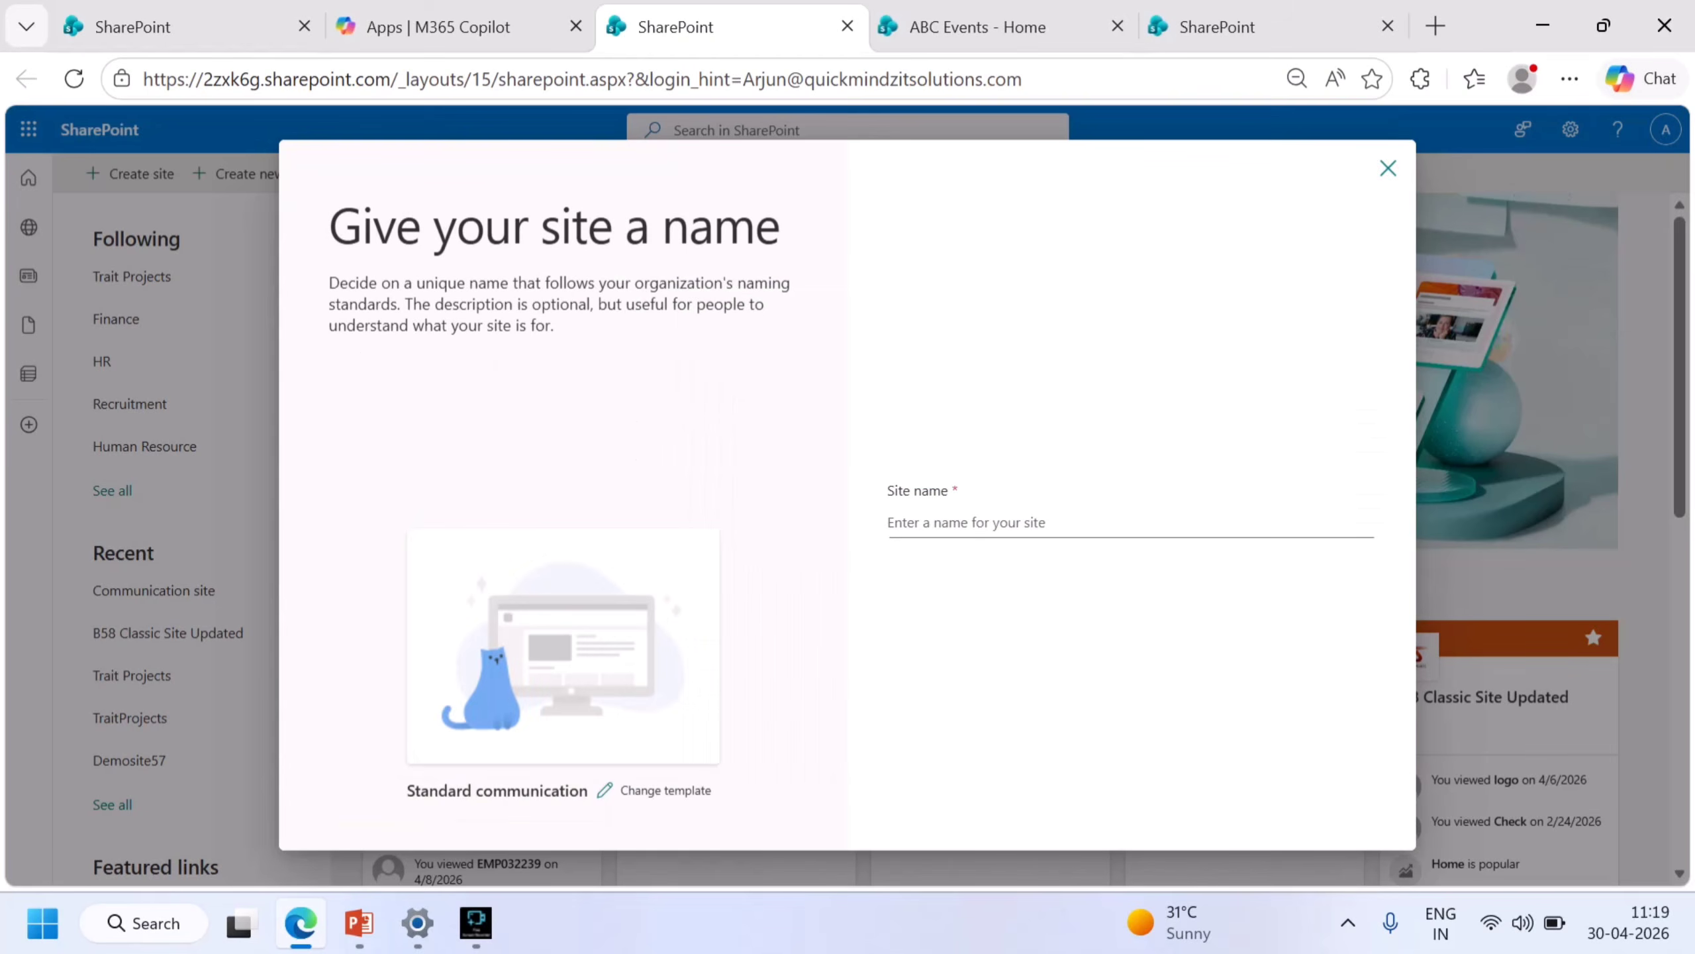
Name the site "ABC Communication" with the description "Standard Site", accept the suggested address and create it in English.
left_click(1130, 522)
type("A")
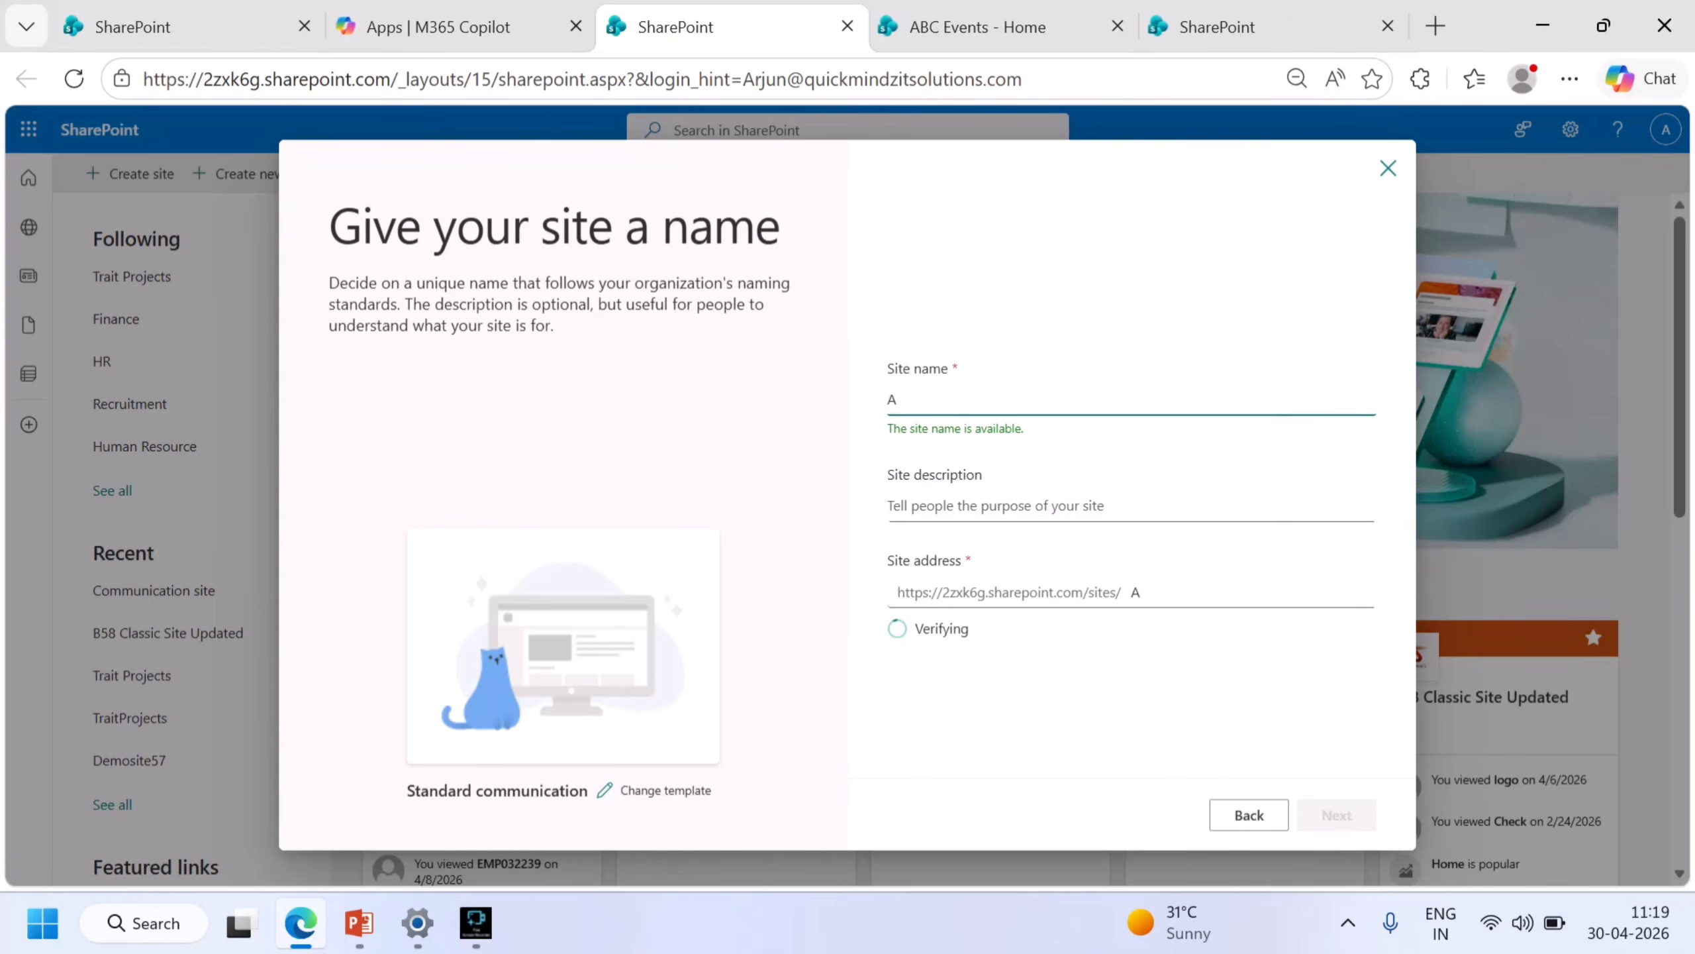
type("BC Com")
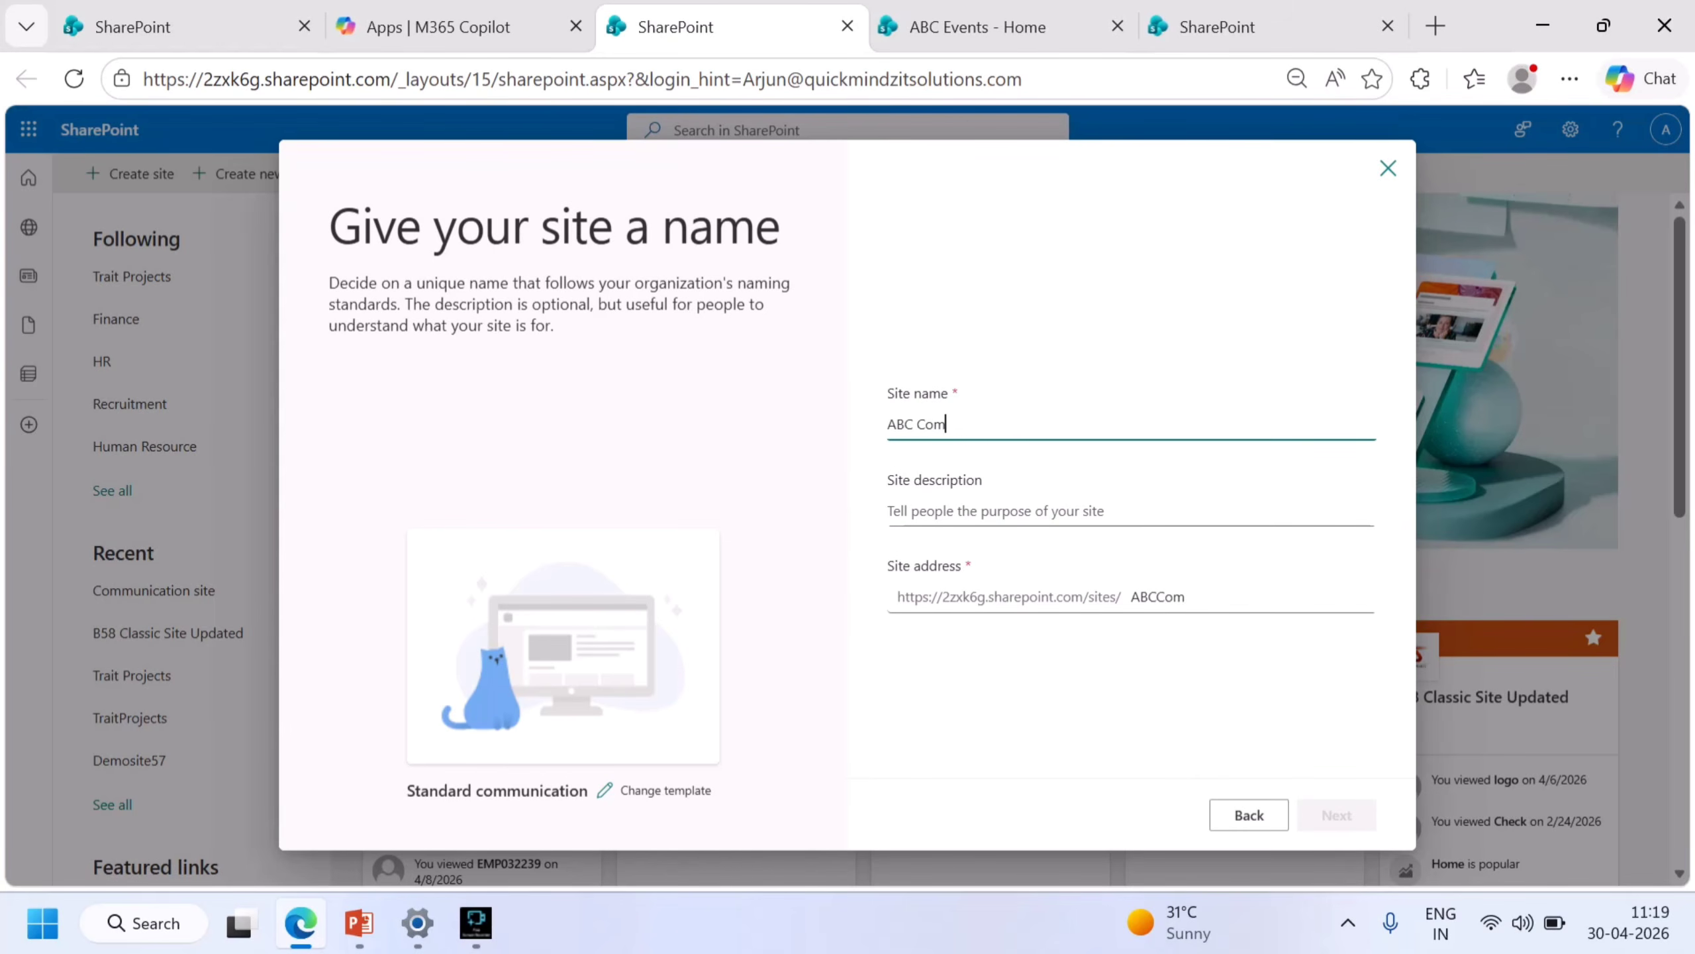
type("munication")
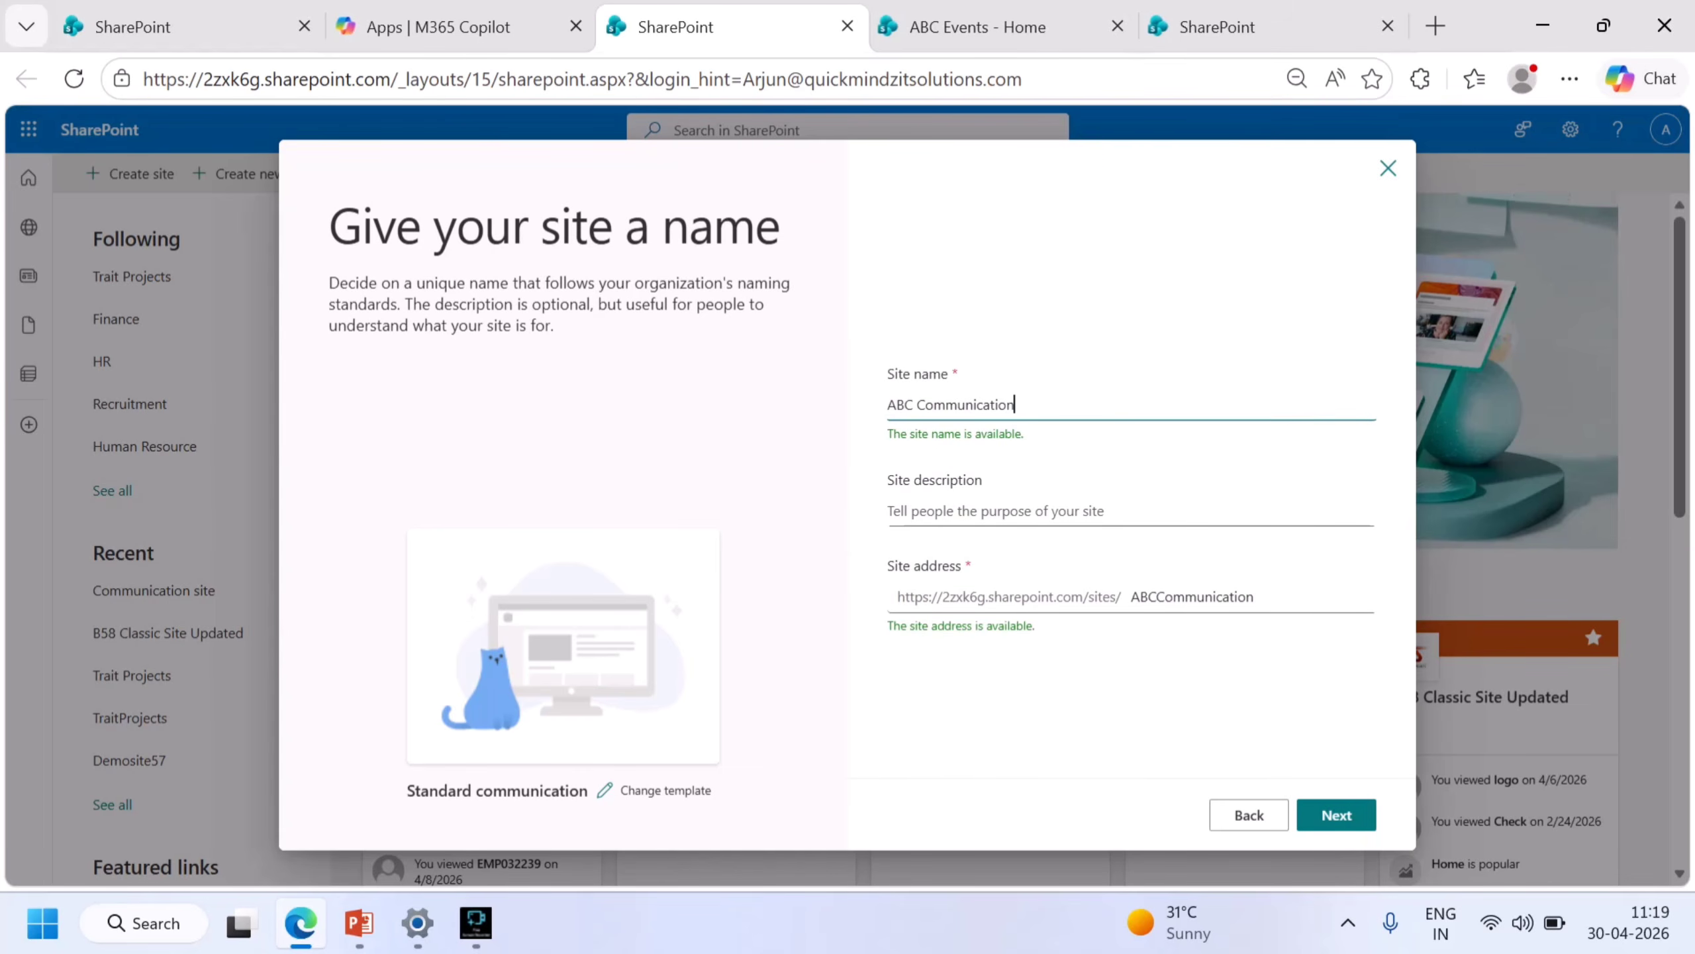
left_click(995, 510)
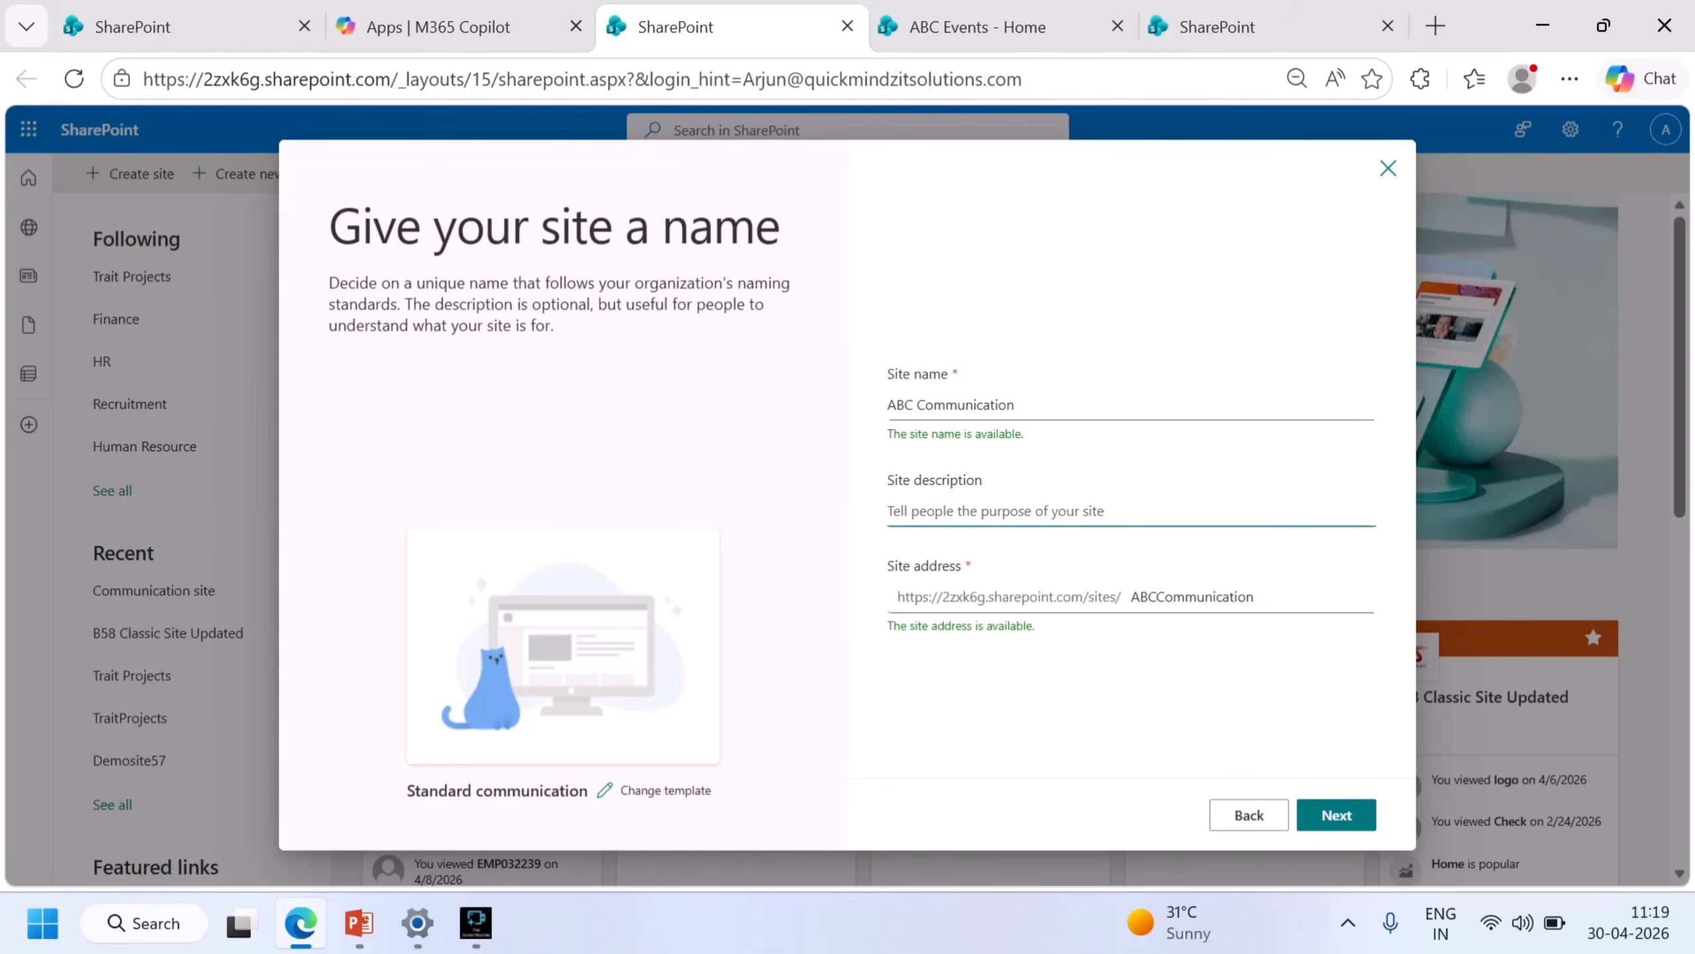
type("St")
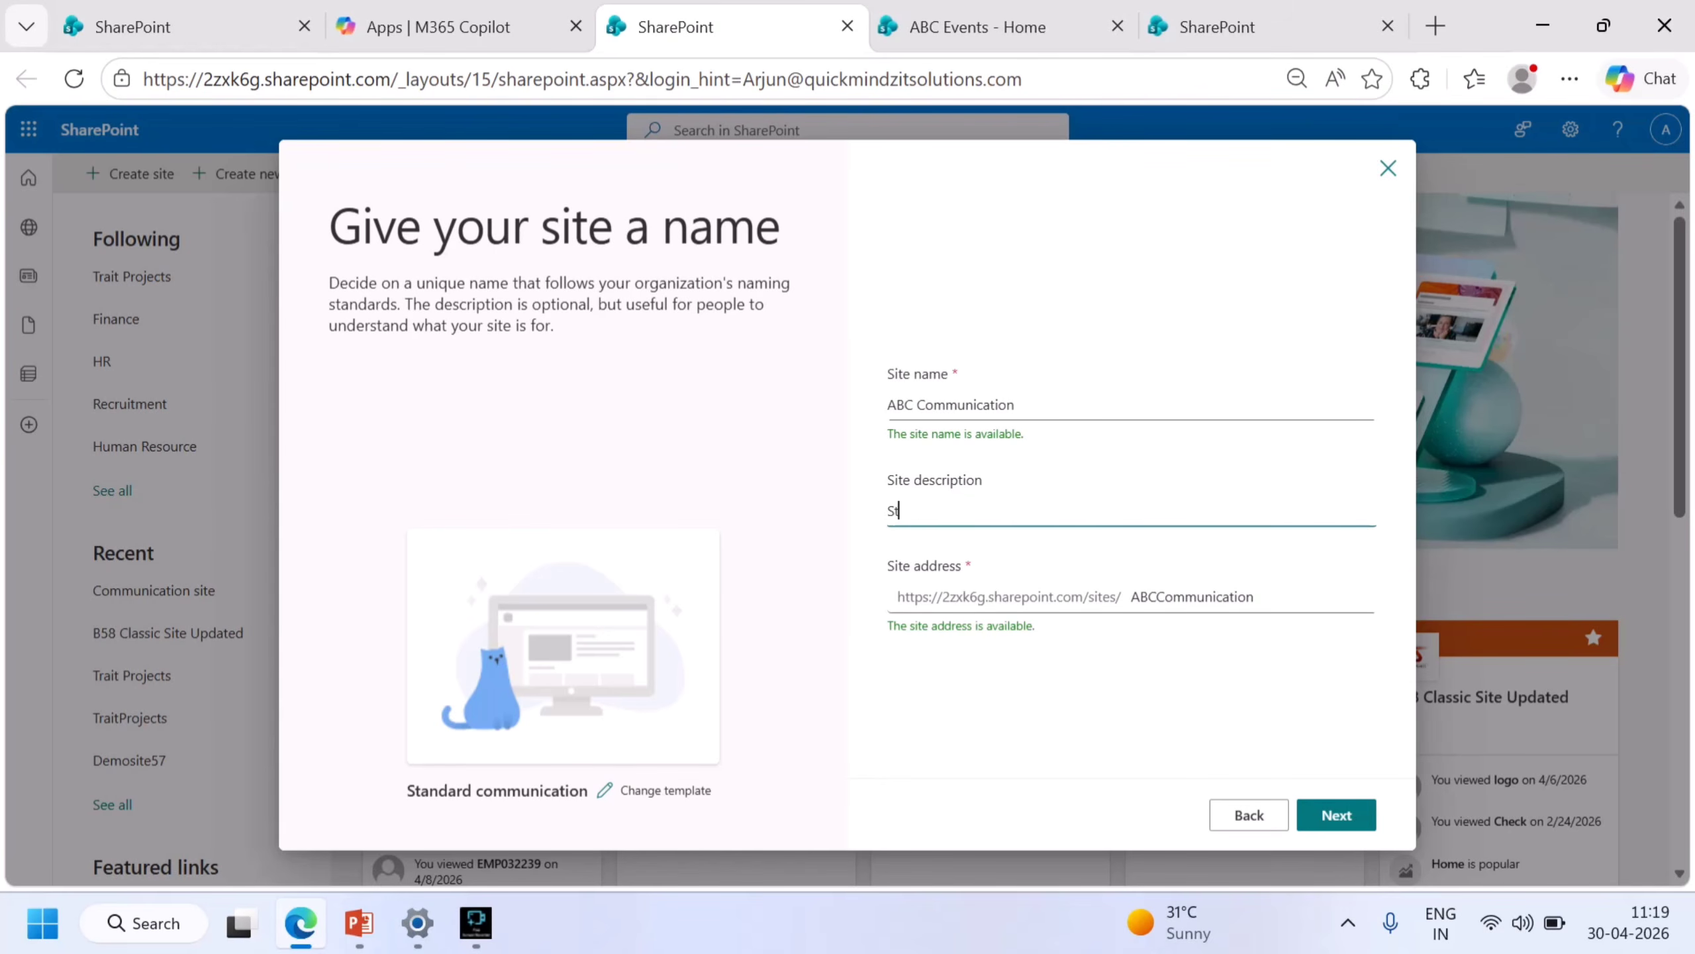
type("andard Site")
left_click(1336, 814)
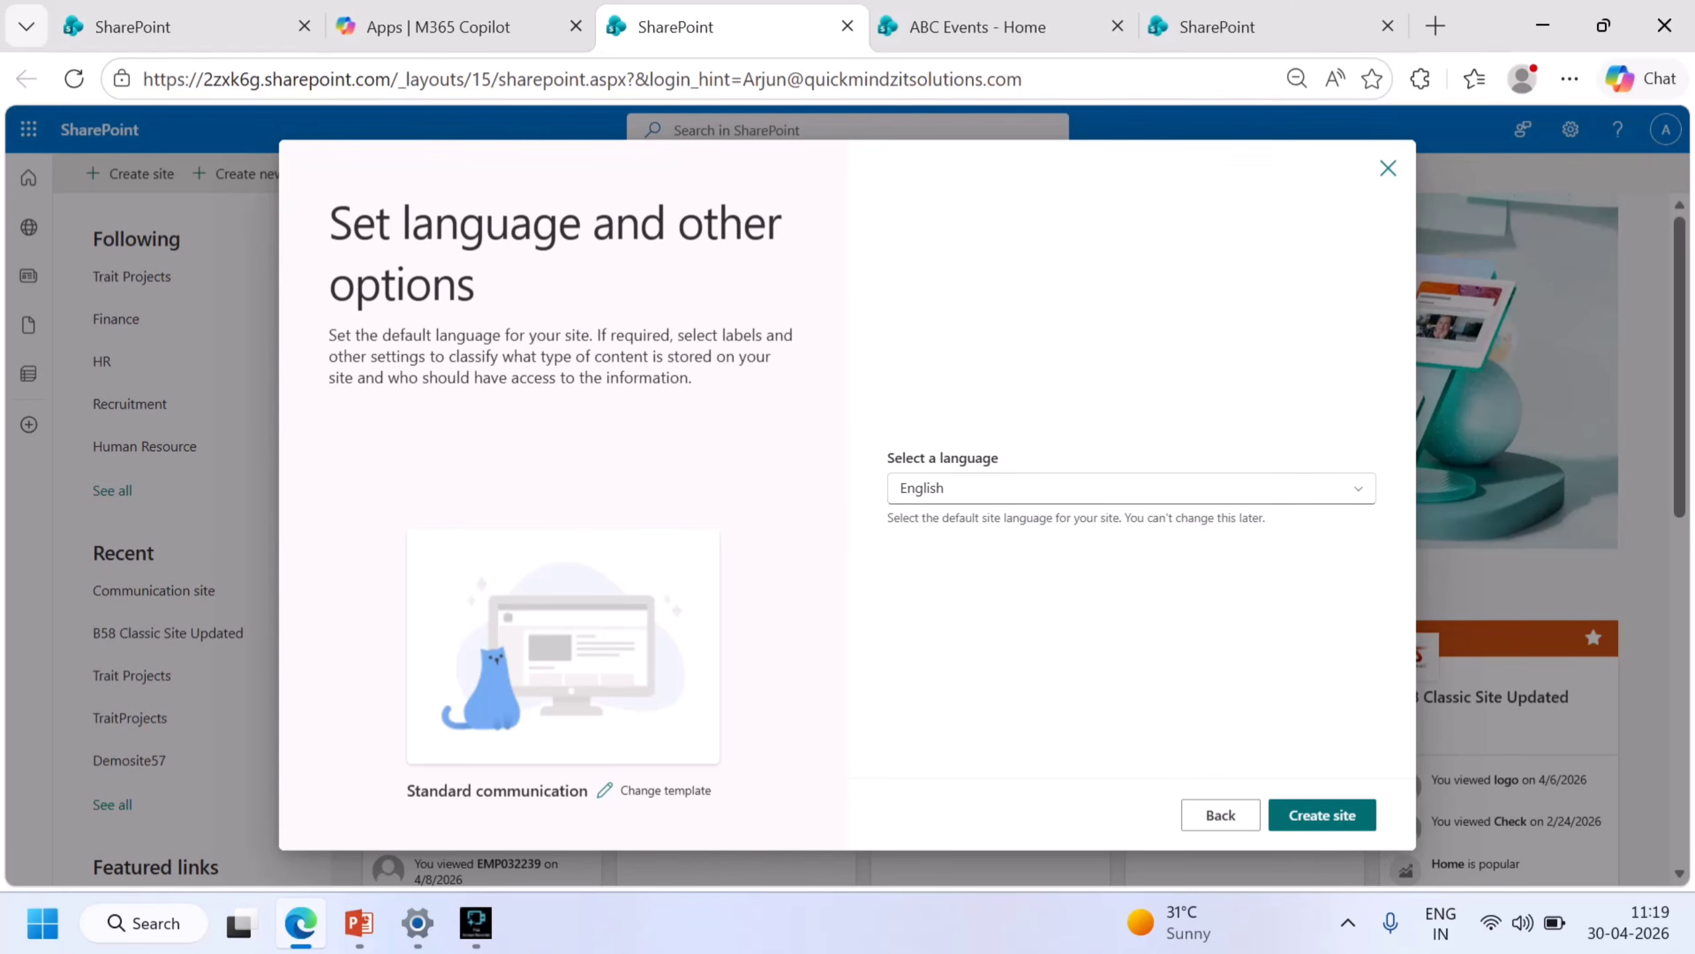
left_click(1337, 814)
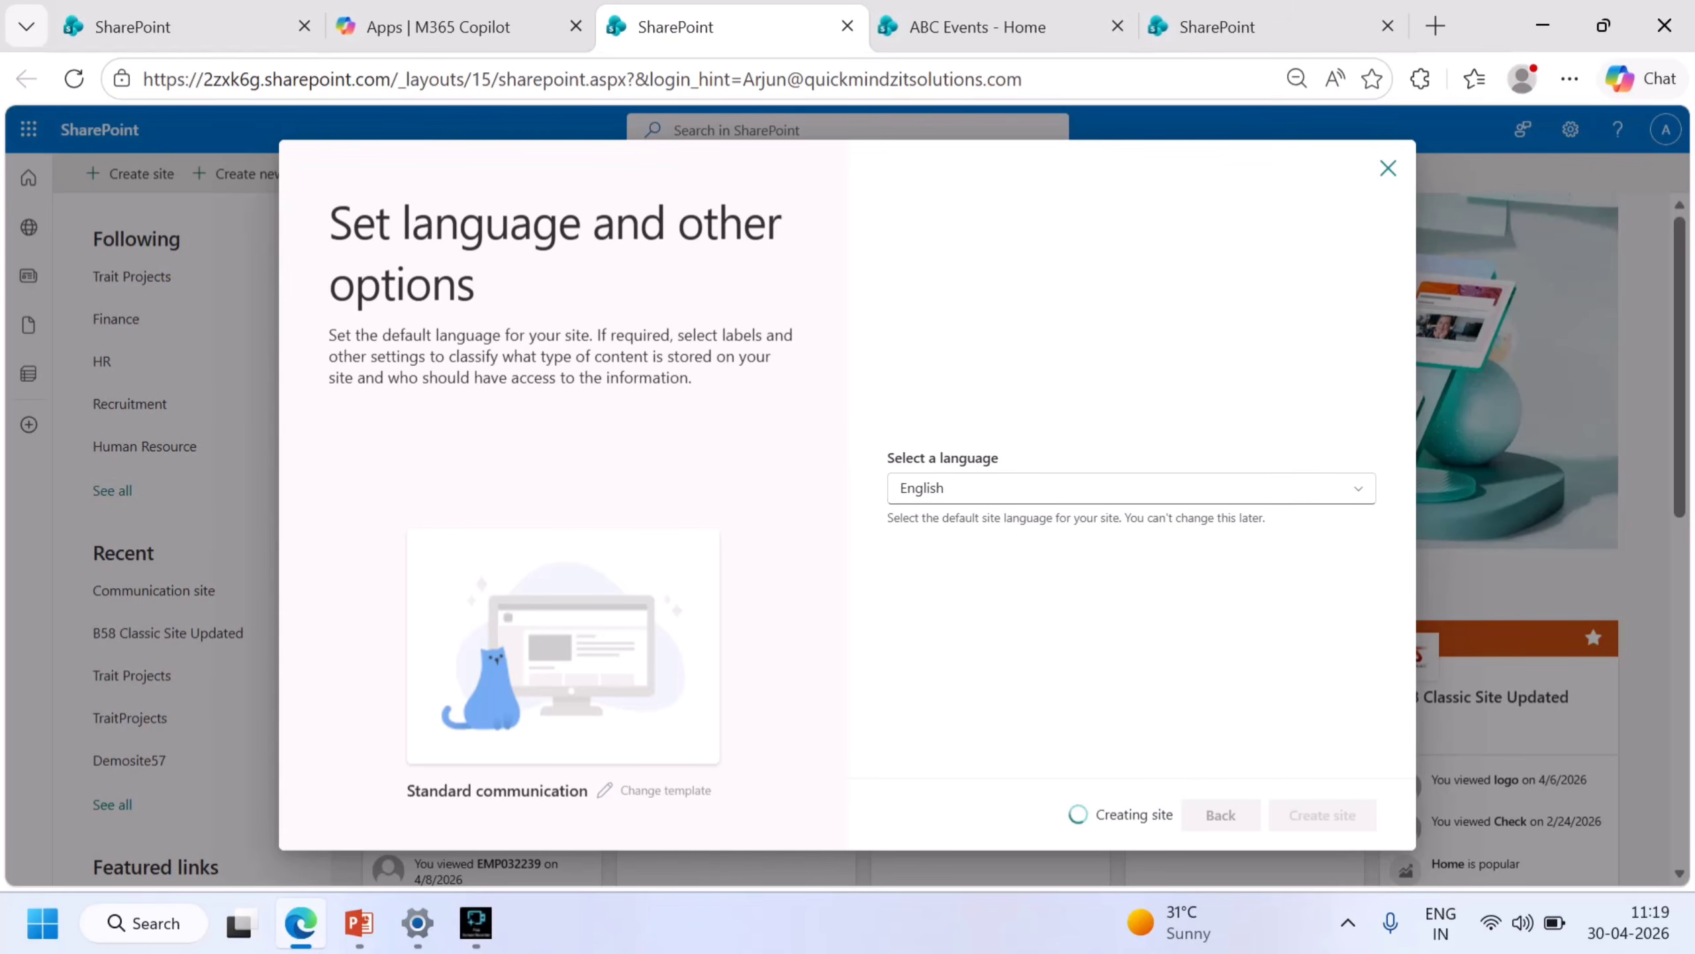